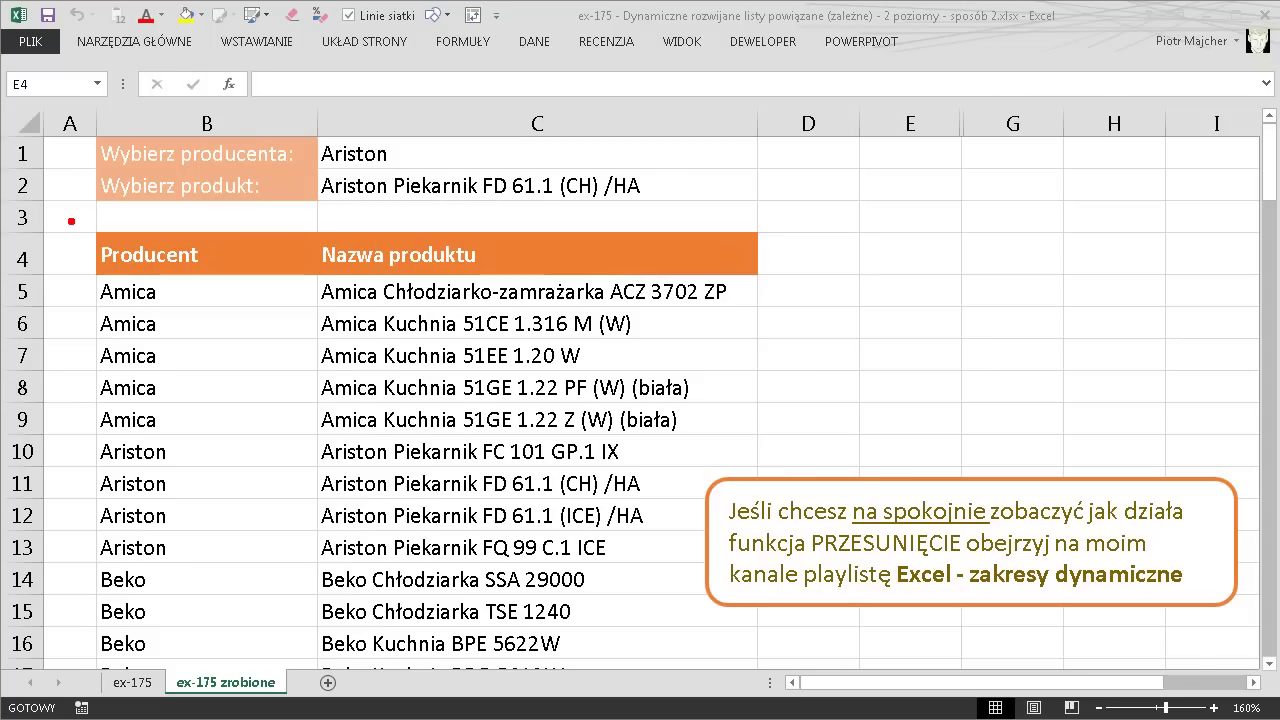
Choose Beko as producer in C1 and Beko Kuchnia BPE 5622W as the product in C2
{"action": "mouse_move", "coordinate": [71, 221]}
{"action": "left_mouse_down"}
{"action": "mouse_move", "coordinate": [792, 492]}
{"action": "mouse_move", "coordinate": [770, 690]}
{"action": "left_mouse_up"}
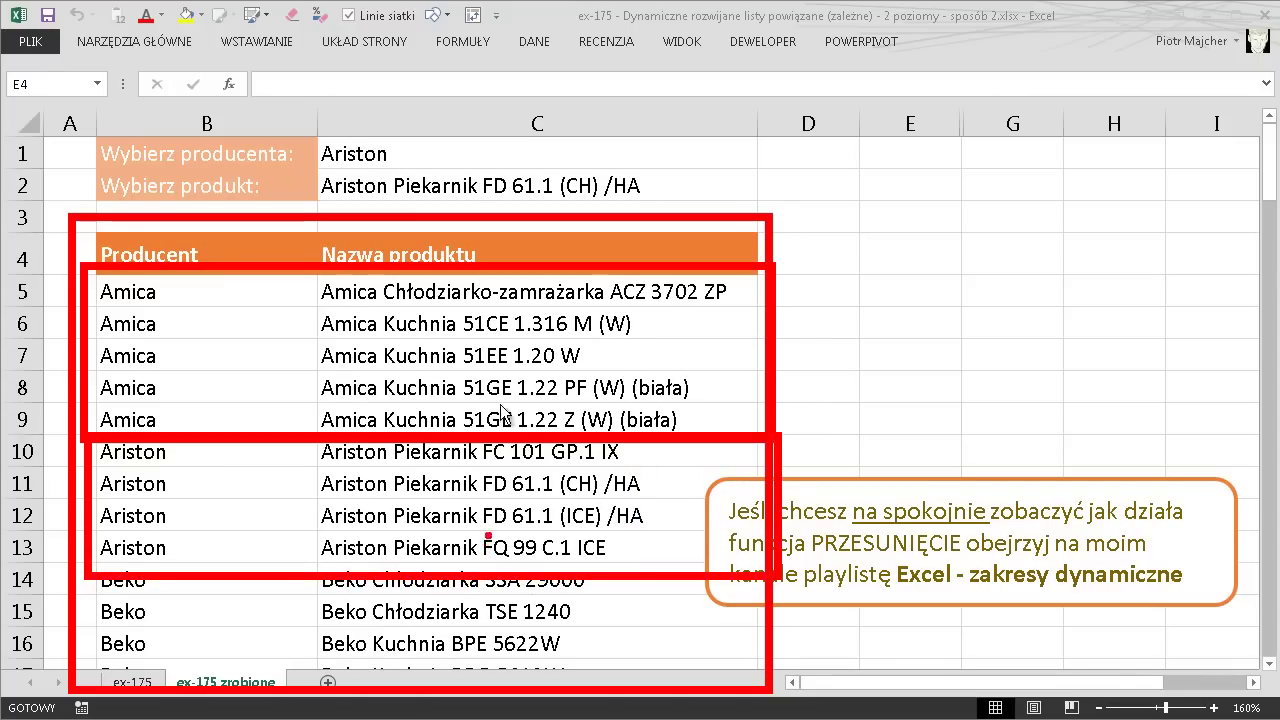
{"action": "left_click", "coordinate": [525, 152]}
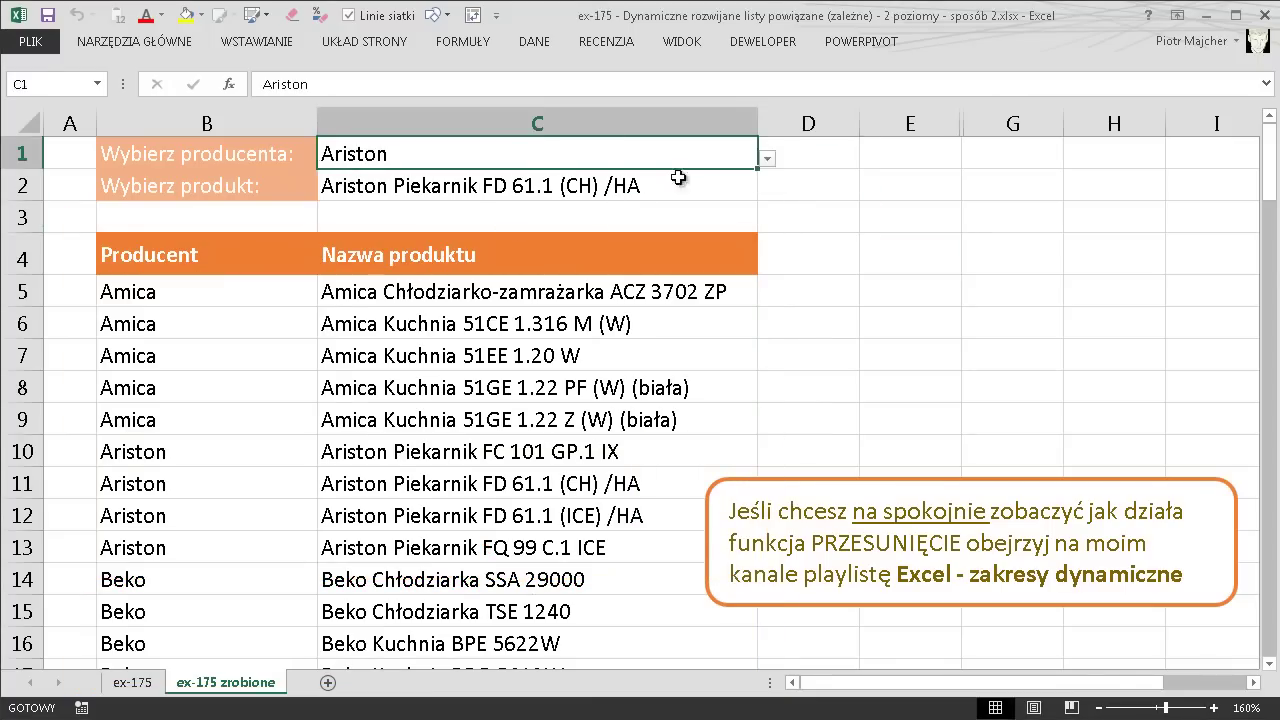
{"action": "left_click", "coordinate": [767, 163]}
{"action": "left_click", "coordinate": [764, 182]}
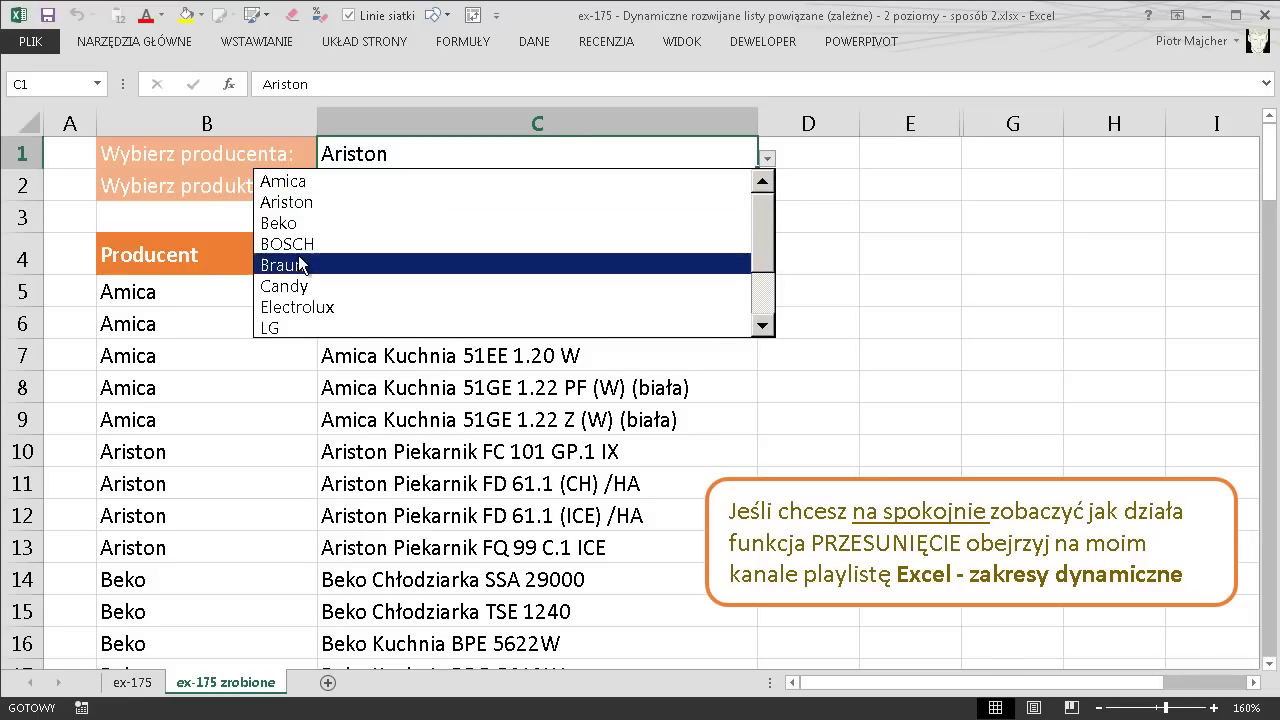
{"action": "left_click", "coordinate": [306, 223]}
{"action": "left_click", "coordinate": [376, 192]}
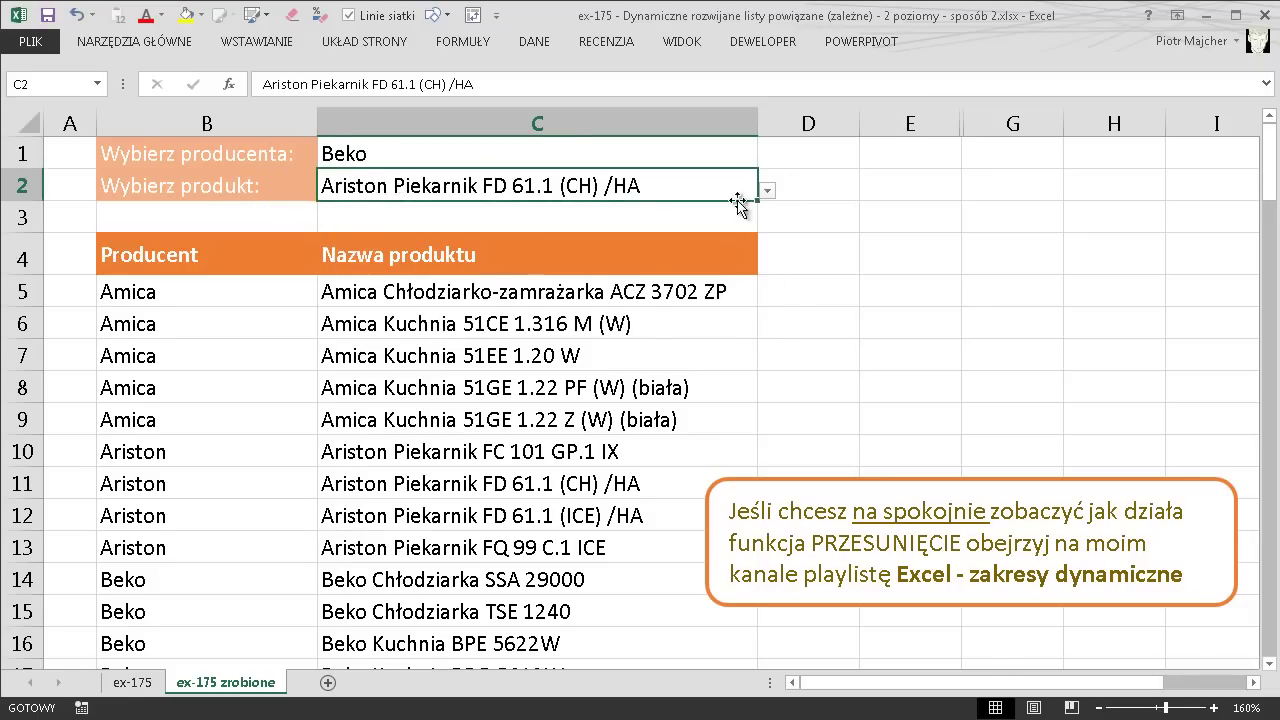
{"action": "left_click", "coordinate": [768, 189]}
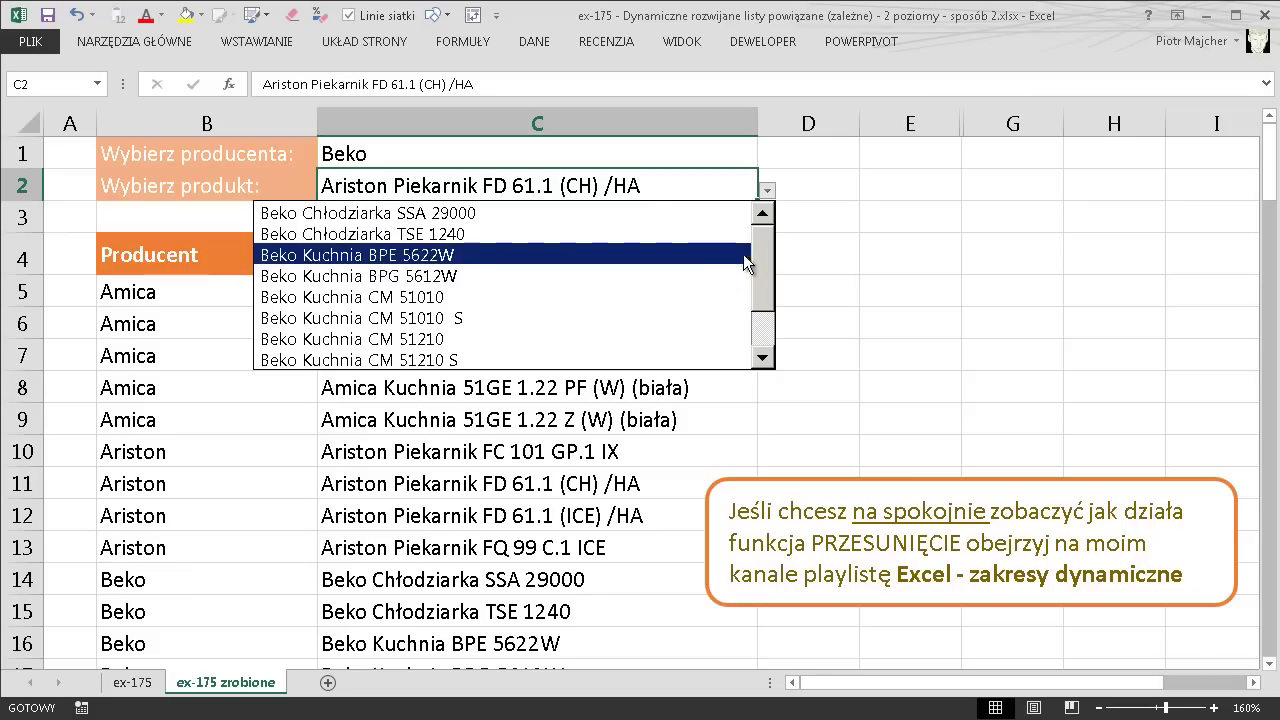
{"action": "scroll", "coordinate": [772, 296], "scroll_direction": "down", "scroll_amount": 1}
{"action": "scroll", "coordinate": [772, 250], "scroll_direction": "up", "scroll_amount": 1}
{"action": "left_click", "coordinate": [352, 258]}
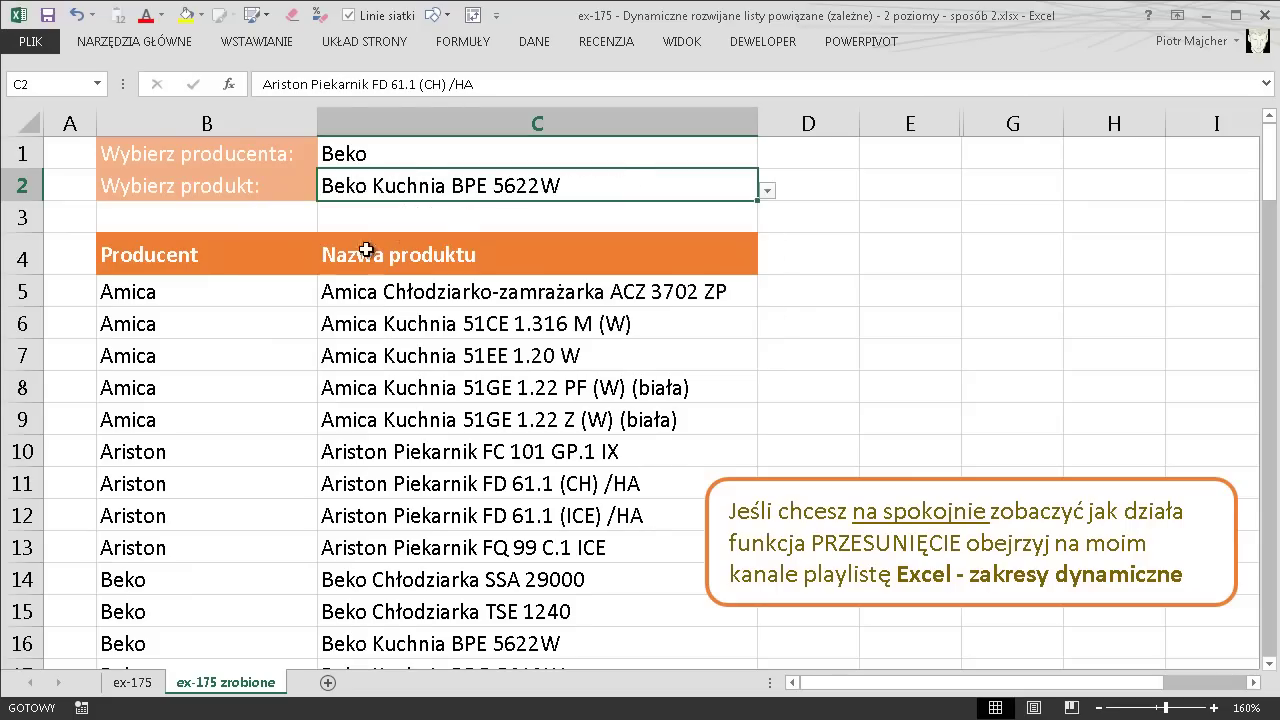
Switch C1's producer to Braun and view C2's product list, closing it without a choice
{"action": "left_click", "coordinate": [650, 153]}
{"action": "left_click", "coordinate": [767, 158]}
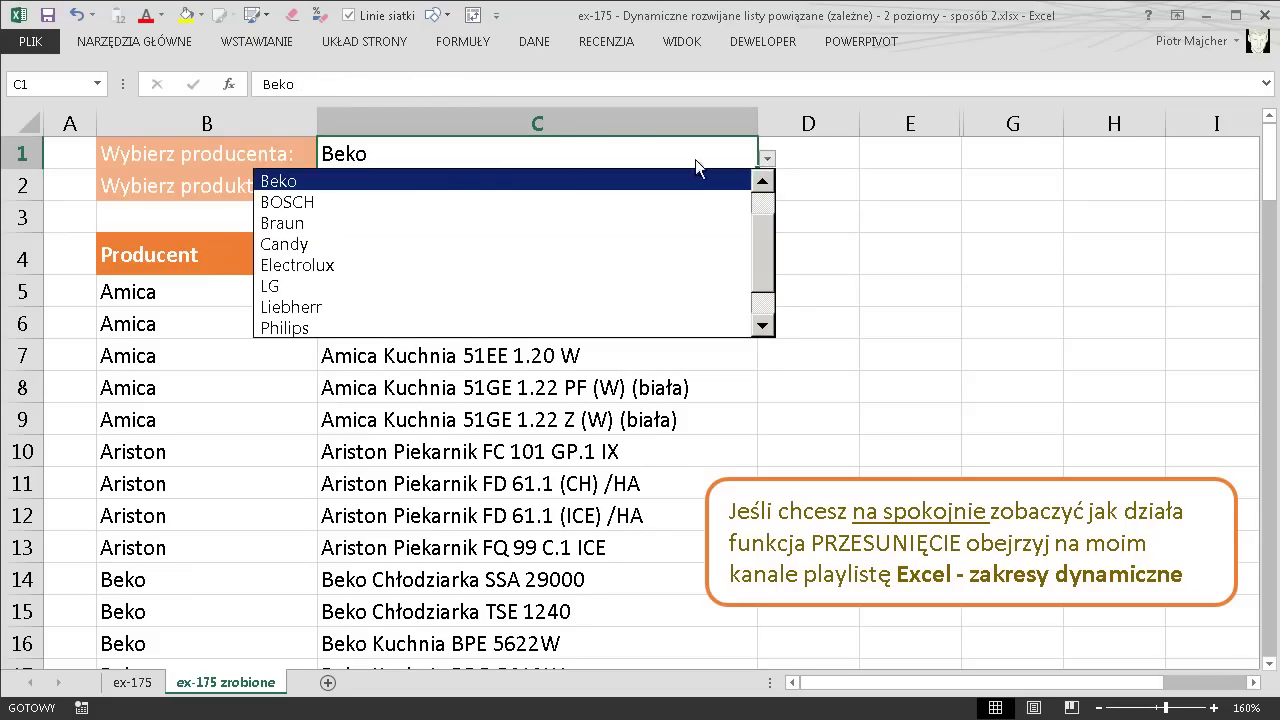
{"action": "left_click", "coordinate": [344, 216]}
{"action": "left_click", "coordinate": [505, 185]}
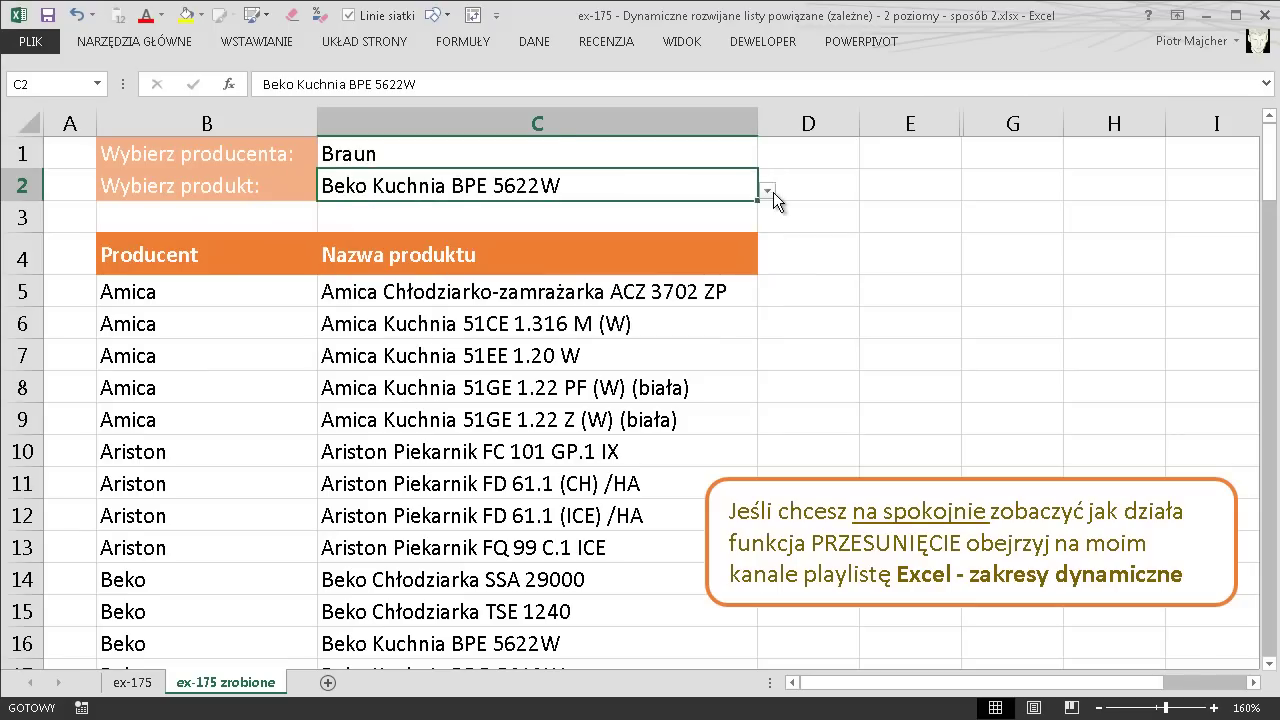
{"action": "left_click", "coordinate": [767, 189]}
{"action": "mouse_move", "coordinate": [765, 249]}
{"action": "left_mouse_down"}
{"action": "mouse_move", "coordinate": [755, 301]}
{"action": "mouse_move", "coordinate": [754, 258]}
{"action": "left_mouse_up"}
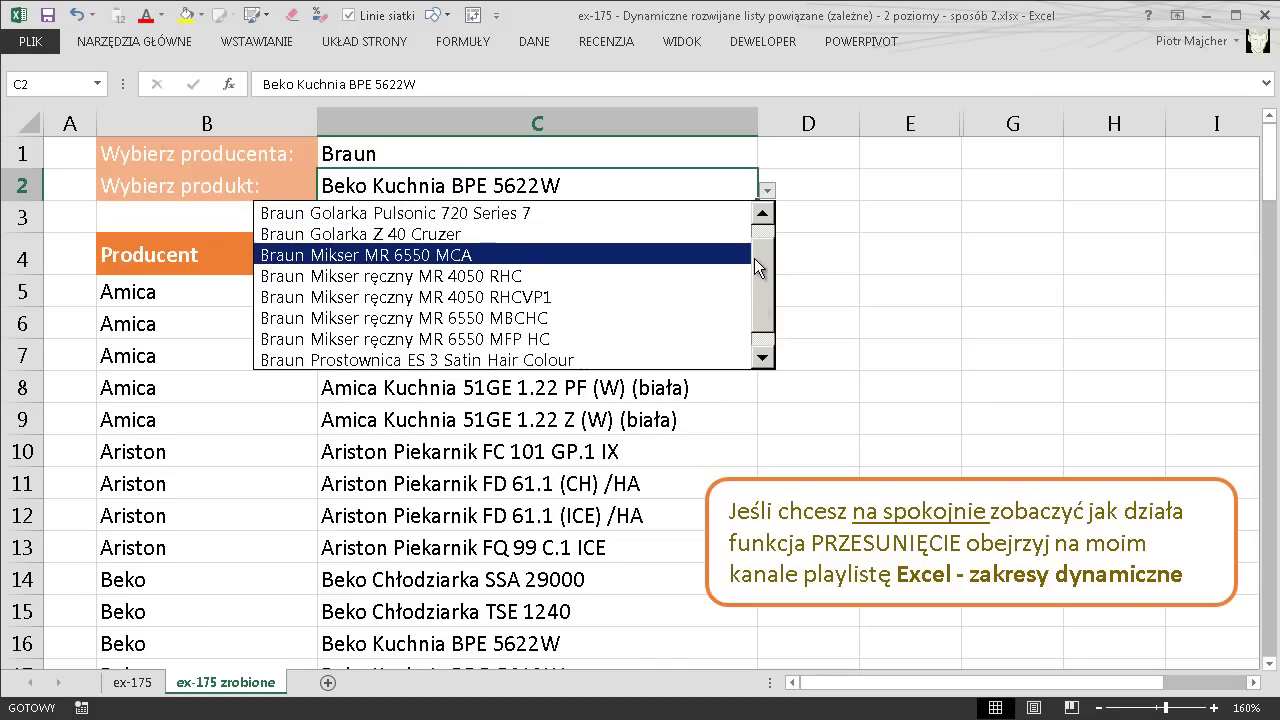
{"action": "left_click", "coordinate": [490, 425]}
{"action": "left_click", "coordinate": [448, 432]}
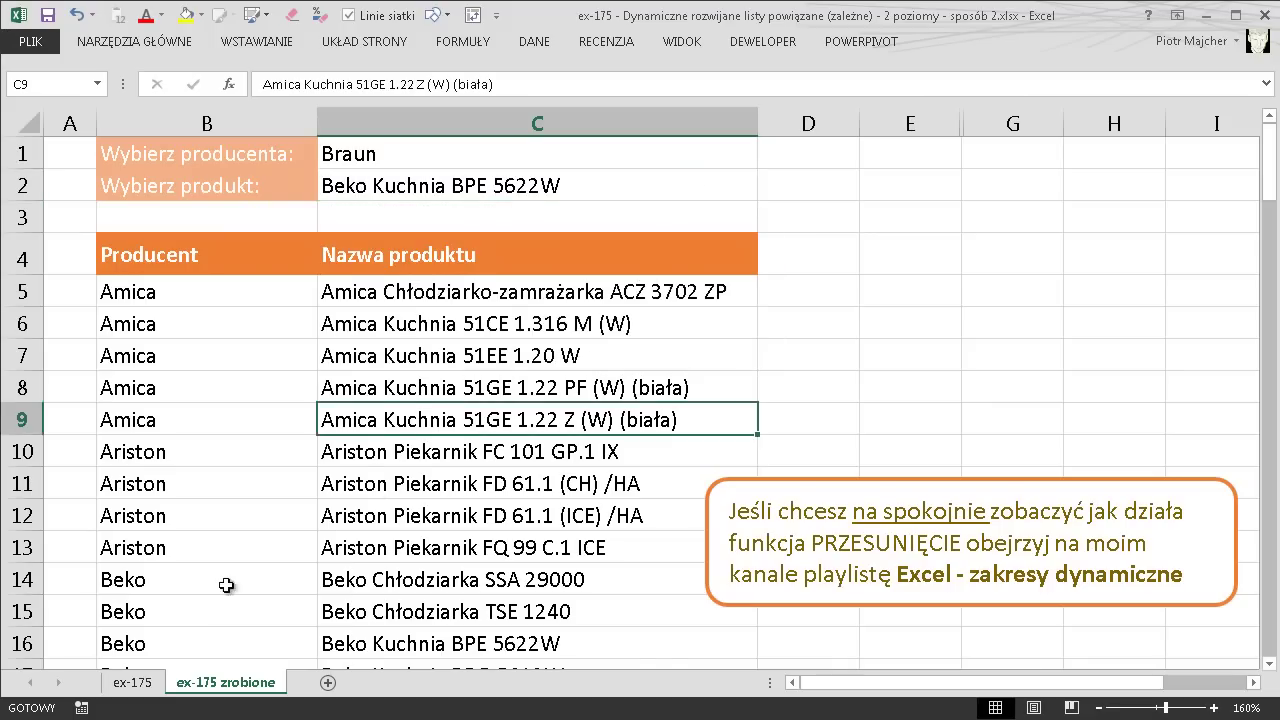
On the ex-175 sheet, copy the whole Producent column starting at header B4
{"action": "left_click", "coordinate": [130, 682]}
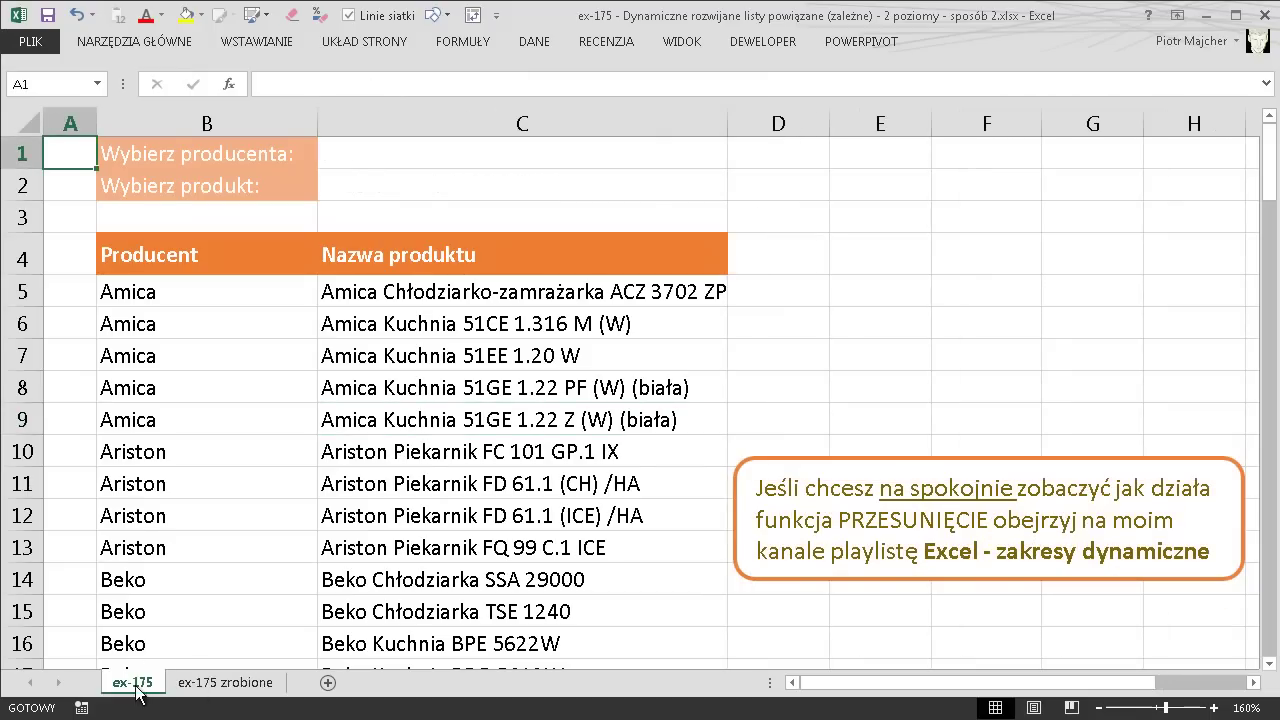
{"action": "left_click", "coordinate": [442, 326]}
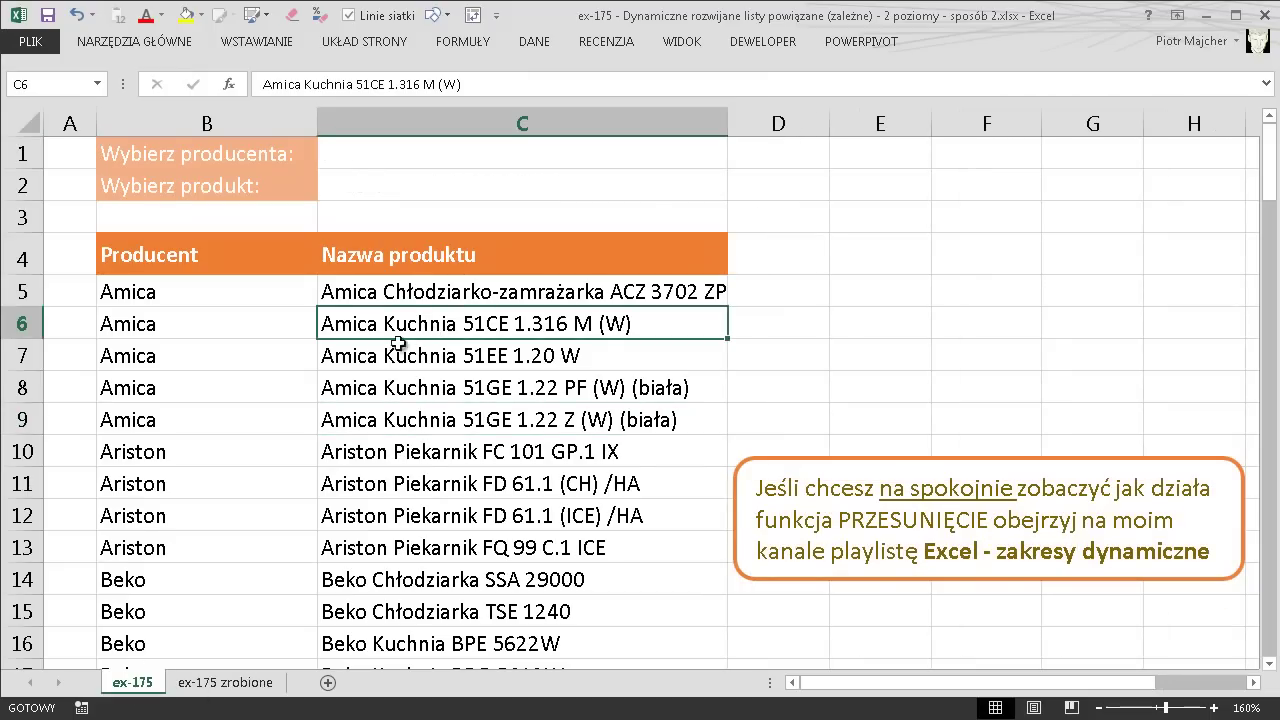
{"action": "left_click", "coordinate": [225, 257]}
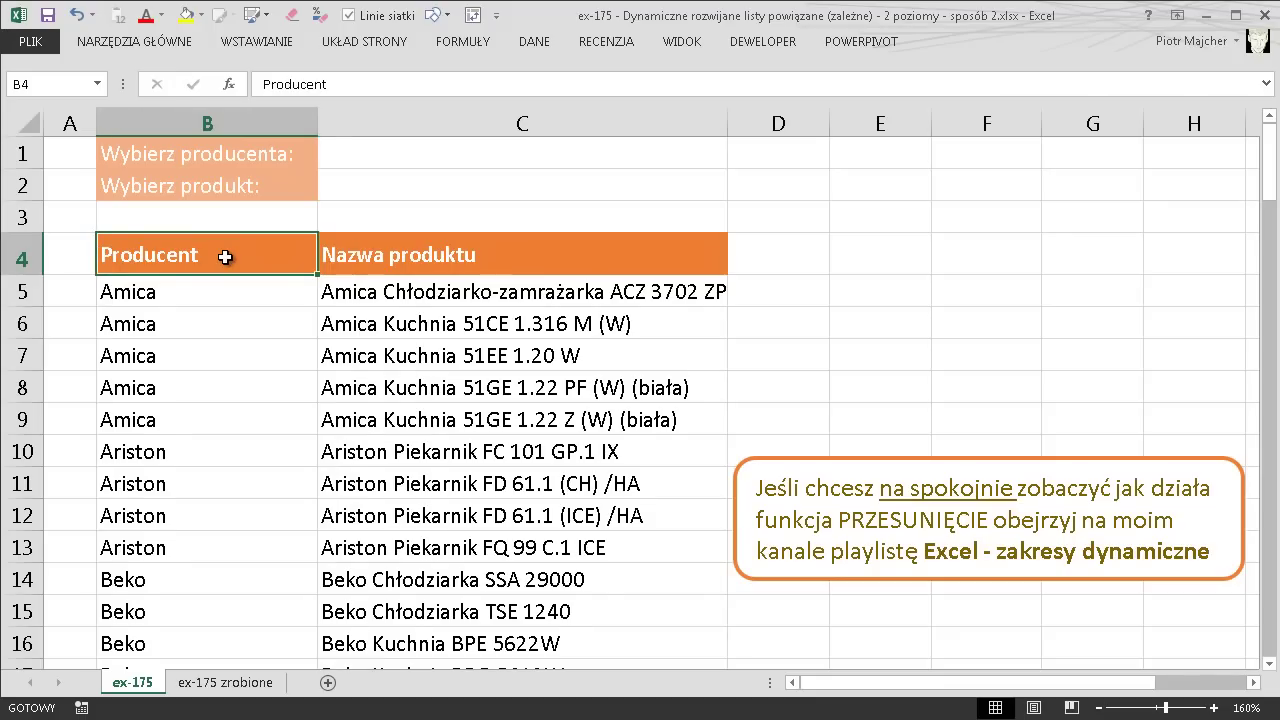
{"action": "key", "text": "ctrl+shift+Down"}
{"action": "key", "text": "ctrl+c"}
{"action": "key", "text": "ctrl+BackSpace"}
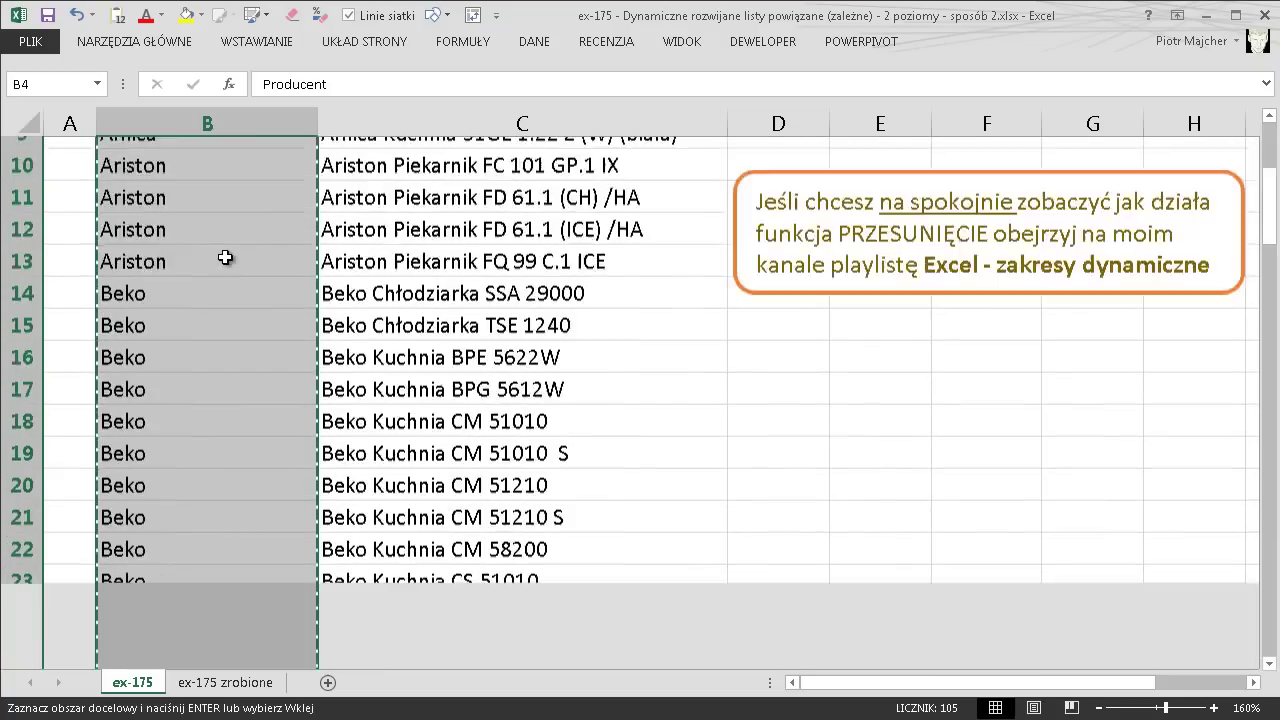
Paste the Producent column at E4 and widen column E to fit the header
{"action": "left_click", "coordinate": [920, 250]}
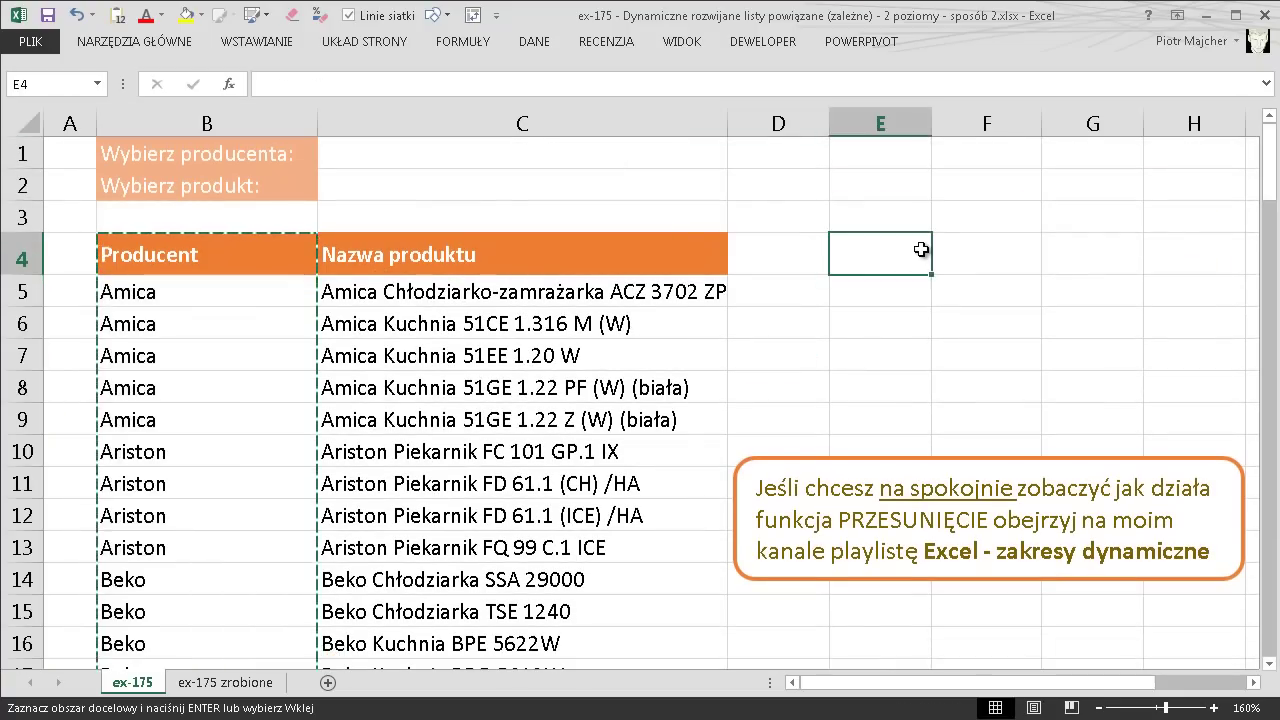
{"action": "key", "text": "ctrl+v"}
{"action": "left_click_drag", "start_coordinate": [931, 123], "coordinate": [959, 123]}
{"action": "left_click", "coordinate": [894, 325]}
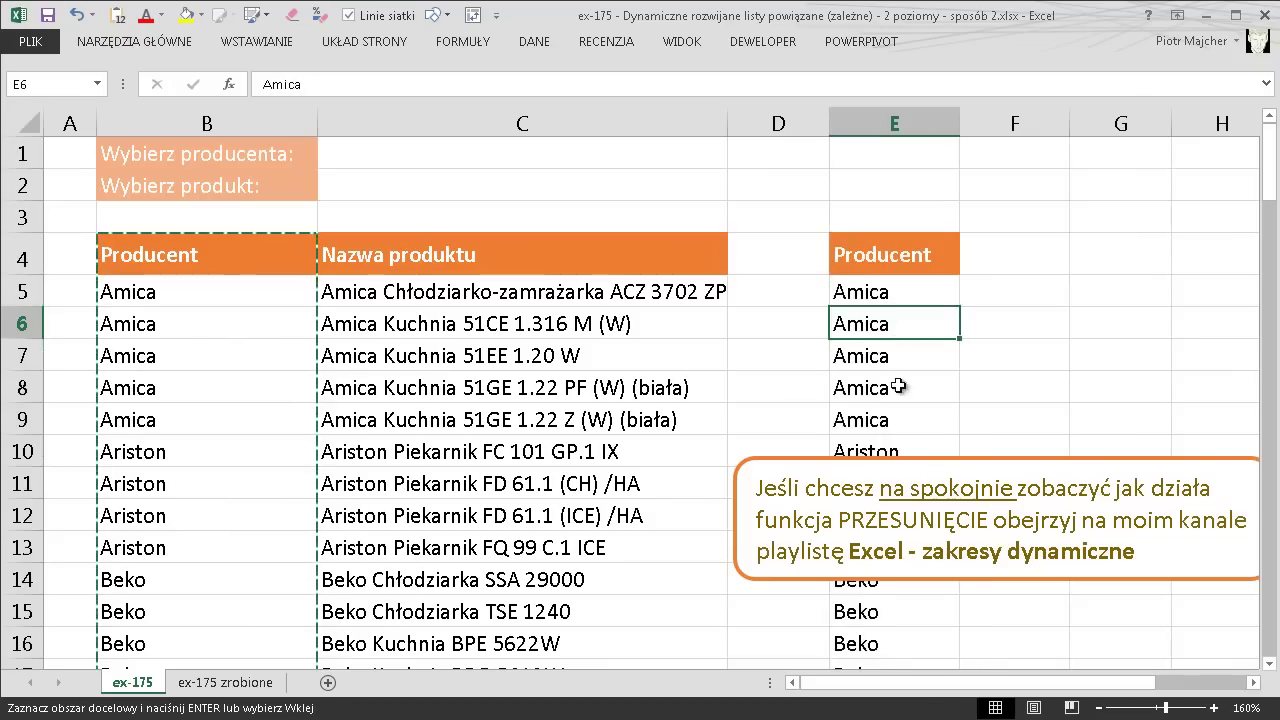
{"action": "left_click", "coordinate": [894, 386]}
{"action": "left_click", "coordinate": [905, 325]}
Remove duplicates from column E's Producent list, leaving unique producers from Amica through Siemens
{"action": "left_click", "coordinate": [541, 48]}
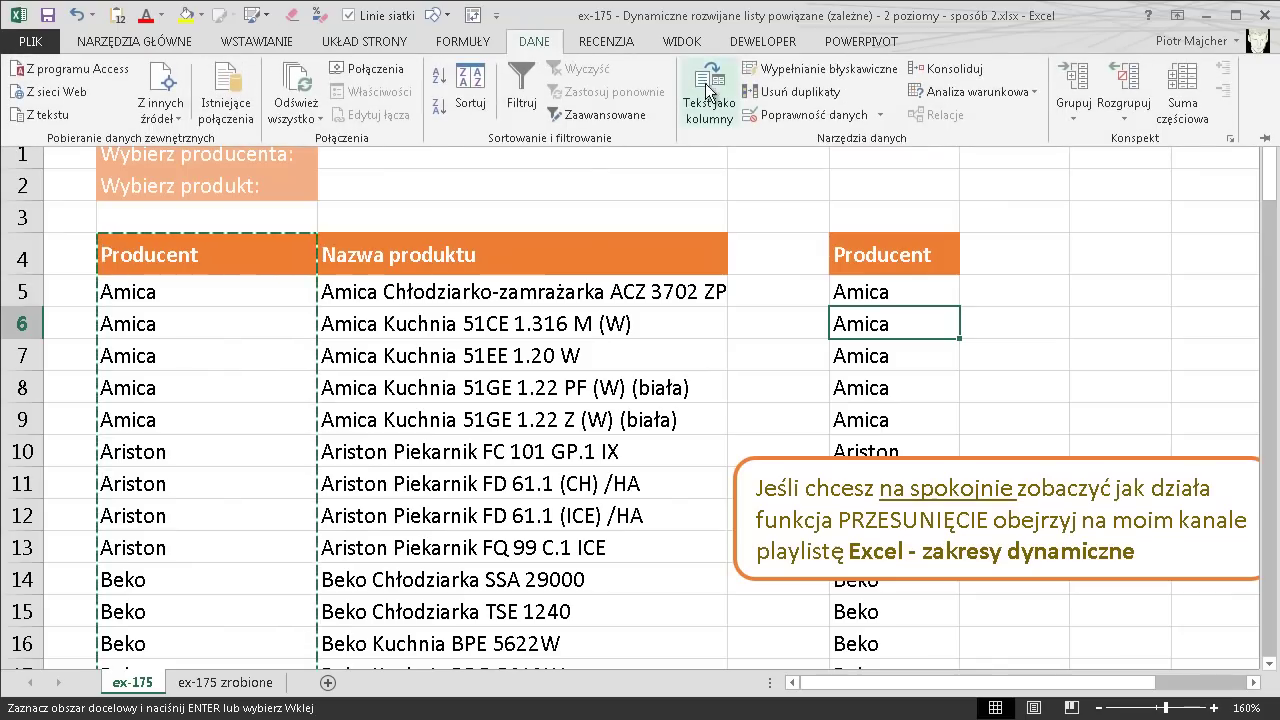
{"action": "left_click", "coordinate": [818, 94]}
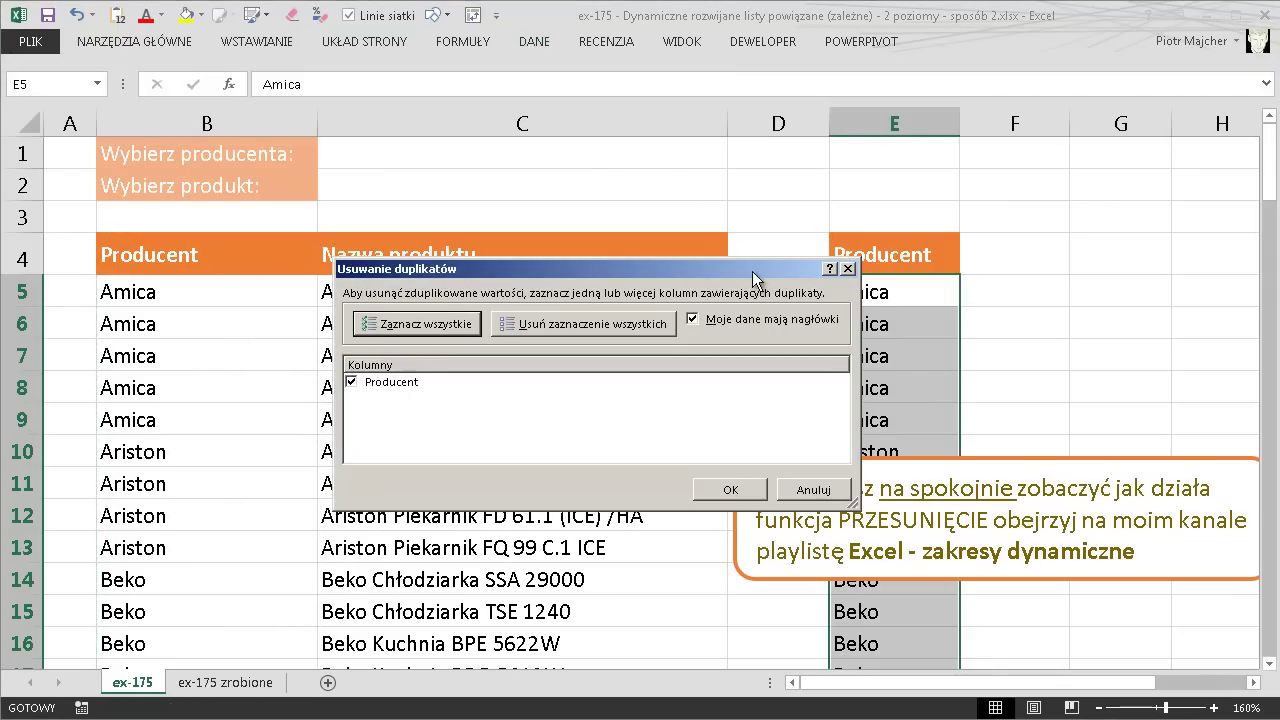
{"action": "left_click_drag", "start_coordinate": [760, 268], "coordinate": [688, 204]}
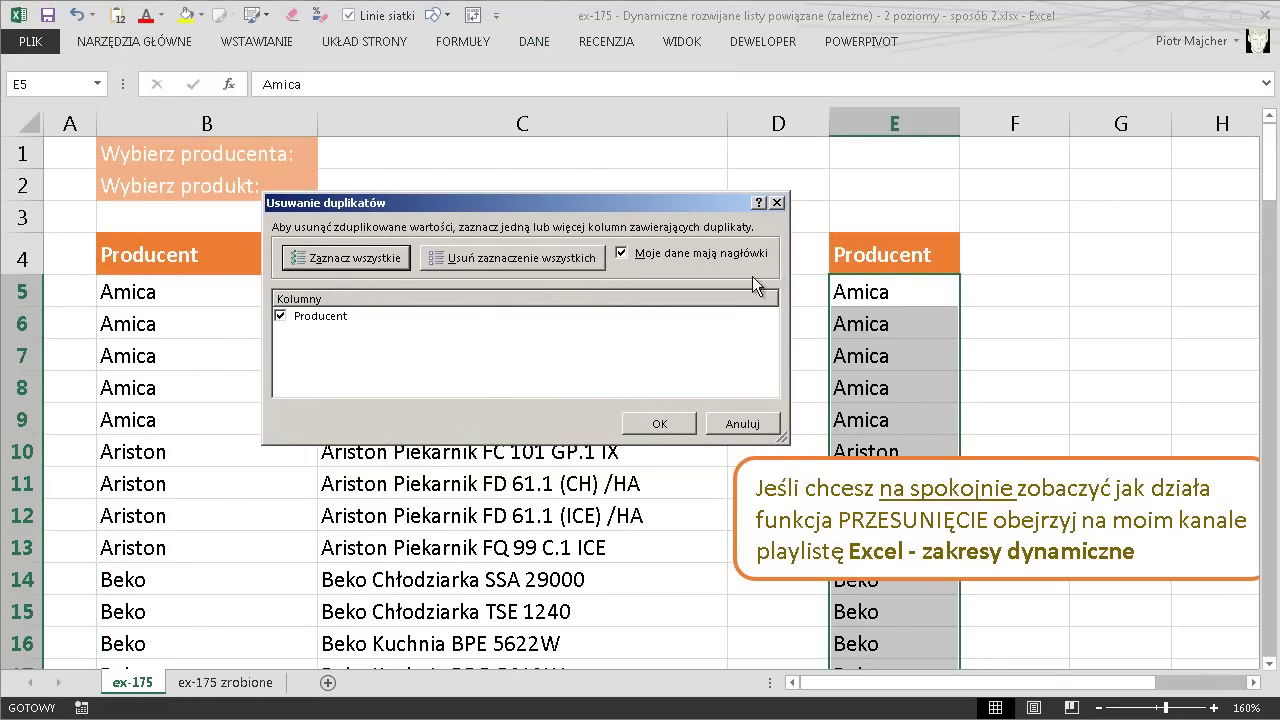
{"action": "left_click", "coordinate": [660, 424]}
{"action": "left_click", "coordinate": [680, 411]}
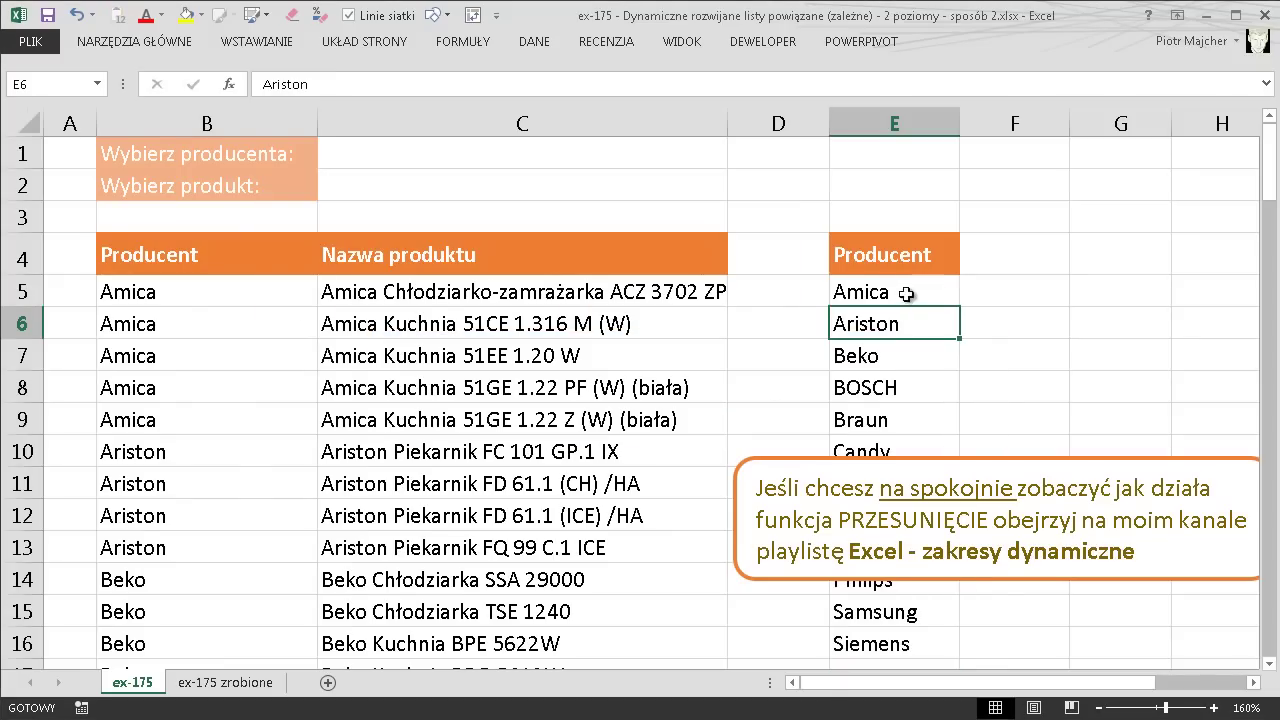
{"action": "left_click", "coordinate": [903, 291]}
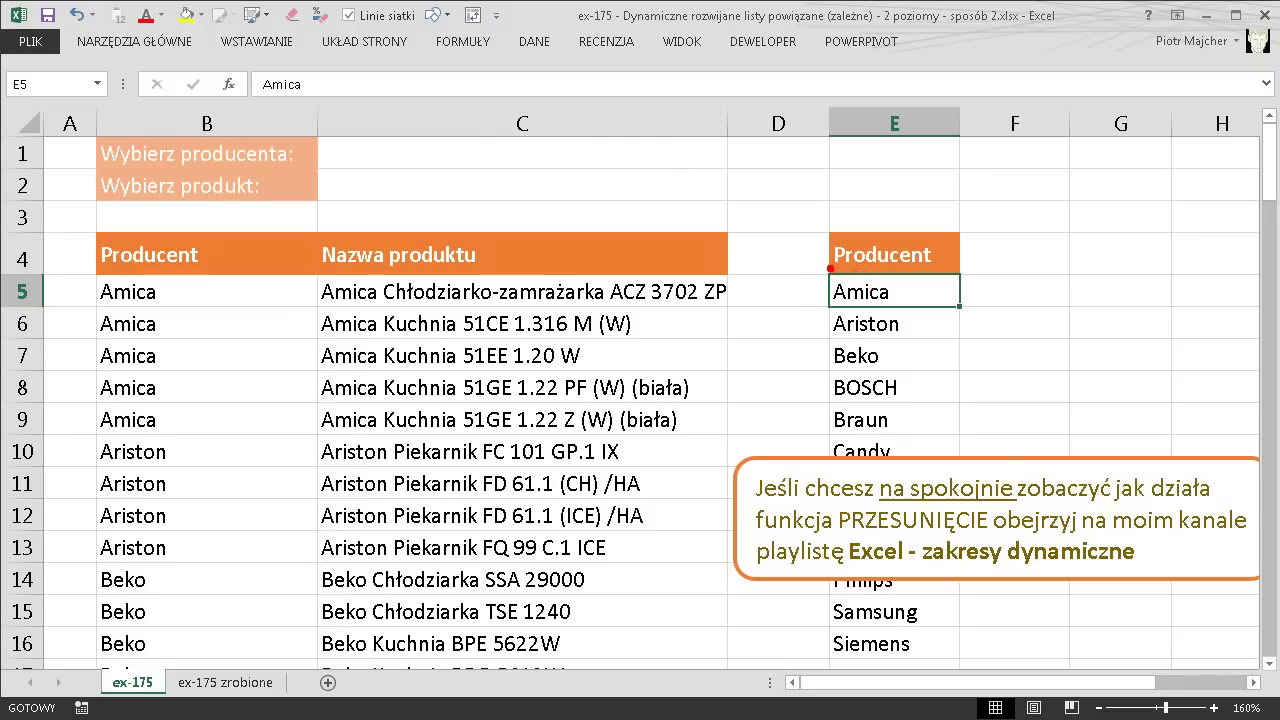
{"action": "mouse_move", "coordinate": [829, 268]}
{"action": "left_mouse_down"}
{"action": "mouse_move", "coordinate": [798, 645]}
{"action": "mouse_move", "coordinate": [940, 692]}
{"action": "mouse_move", "coordinate": [962, 630]}
{"action": "mouse_move", "coordinate": [980, 290]}
{"action": "mouse_move", "coordinate": [836, 270]}
{"action": "left_mouse_up"}
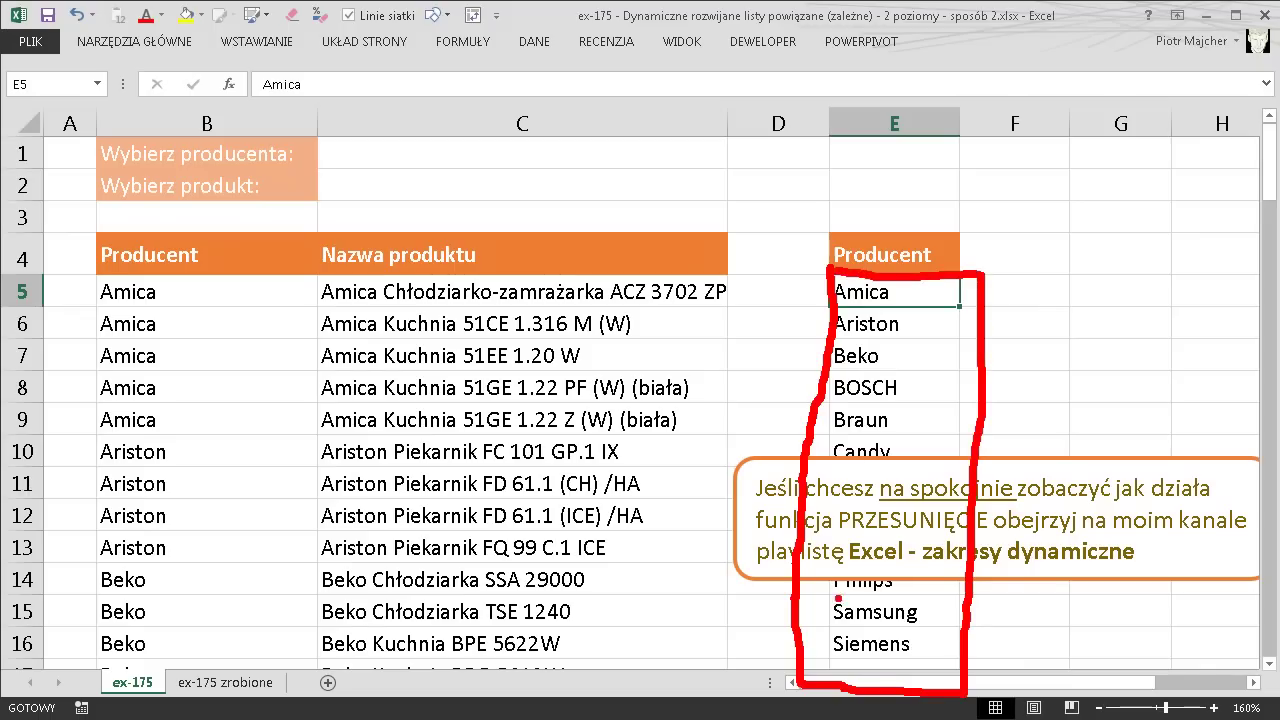
{"action": "key", "text": "Escape"}
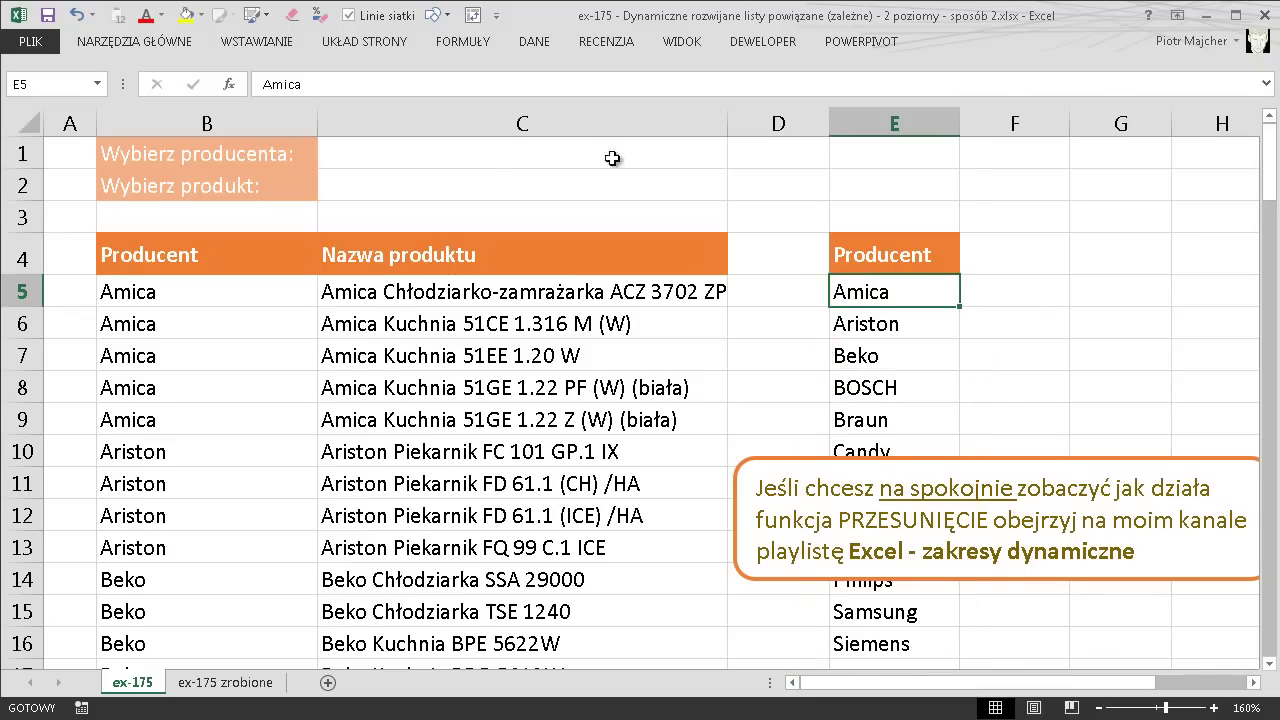
In D1 start =PRZESUNIĘCIE($E$5;0;0;ILE.NIEPUSTYCH( as the dynamic range test formula
{"action": "left_click", "coordinate": [756, 152]}
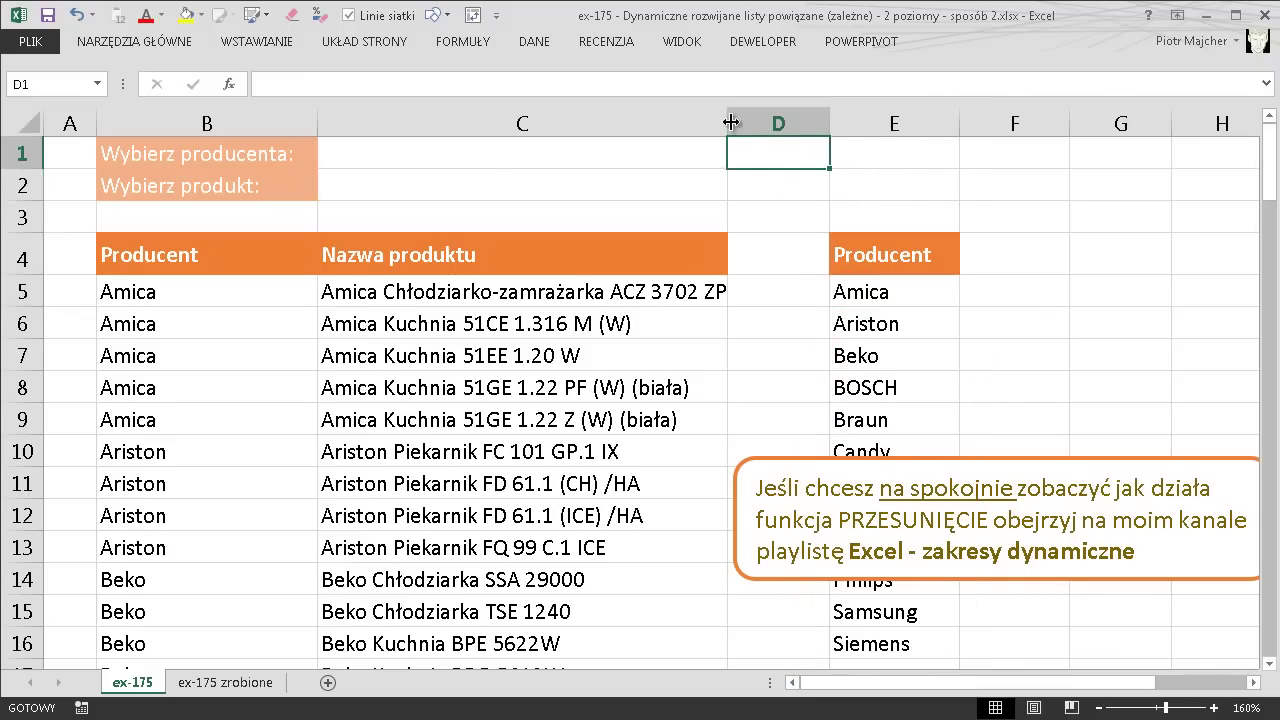
{"action": "type", "text": "="}
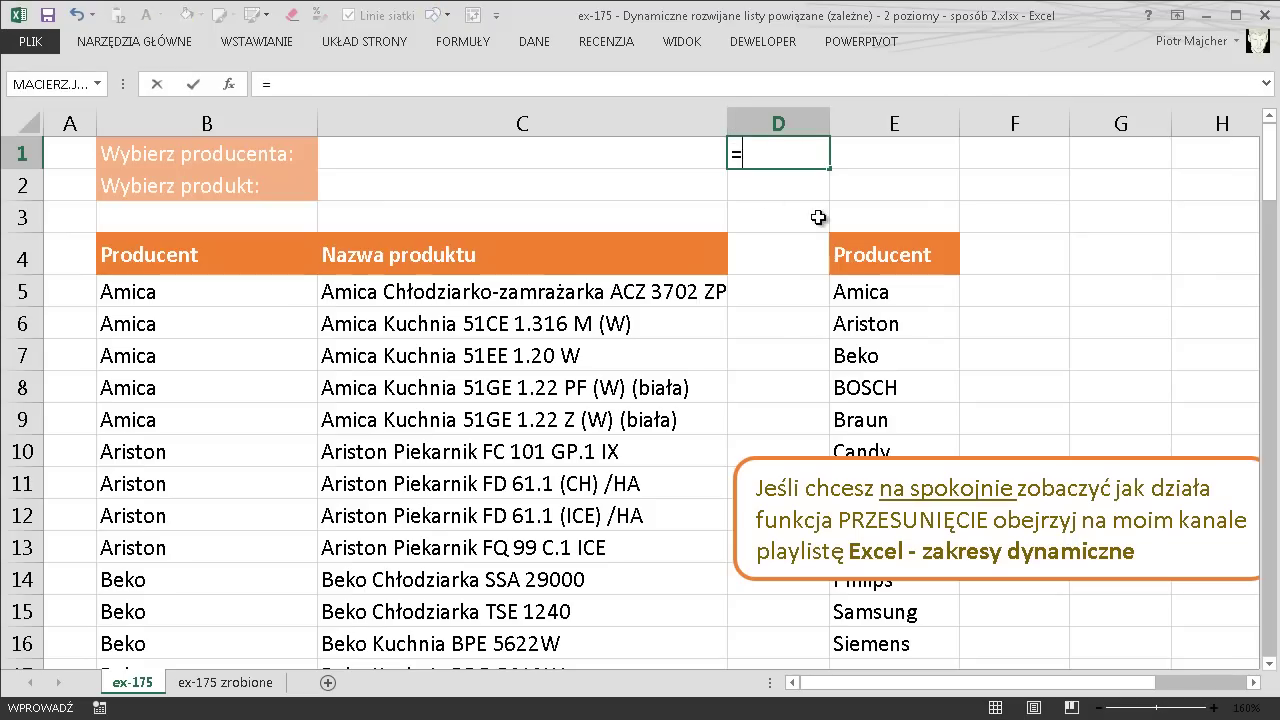
{"action": "type", "text": "prze"}
{"action": "key", "text": "Tab"}
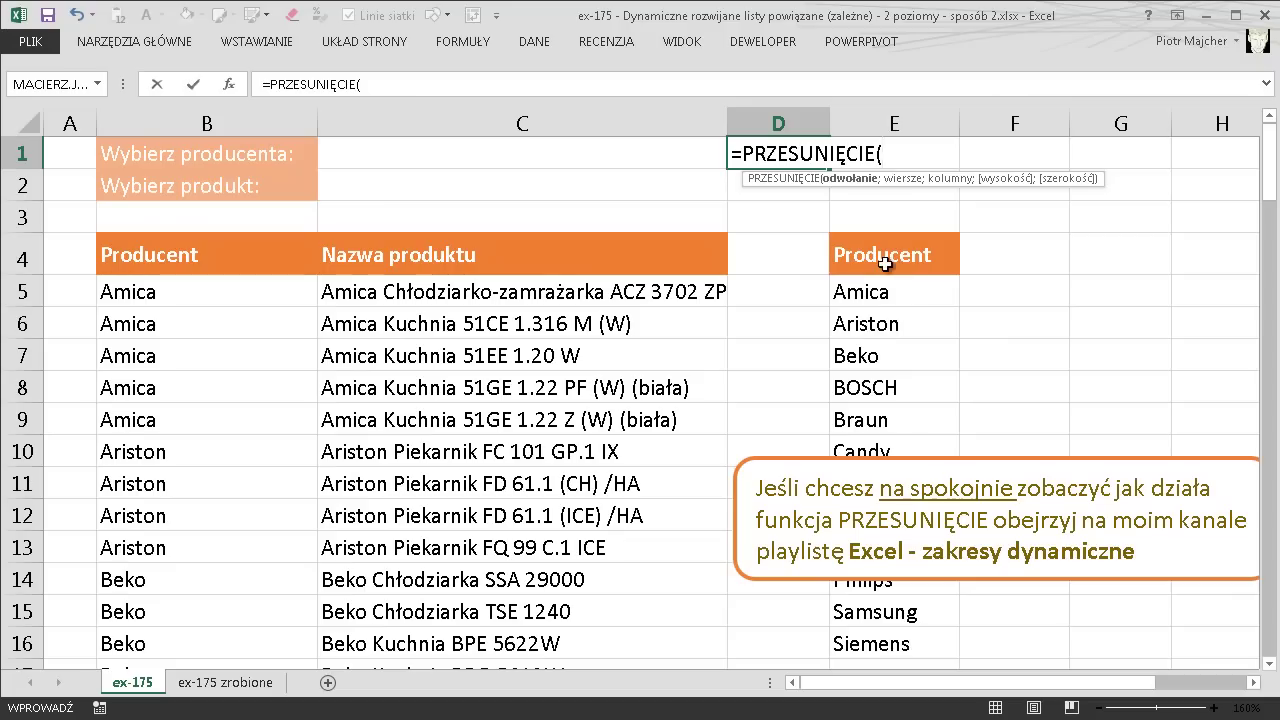
{"action": "left_click", "coordinate": [899, 288]}
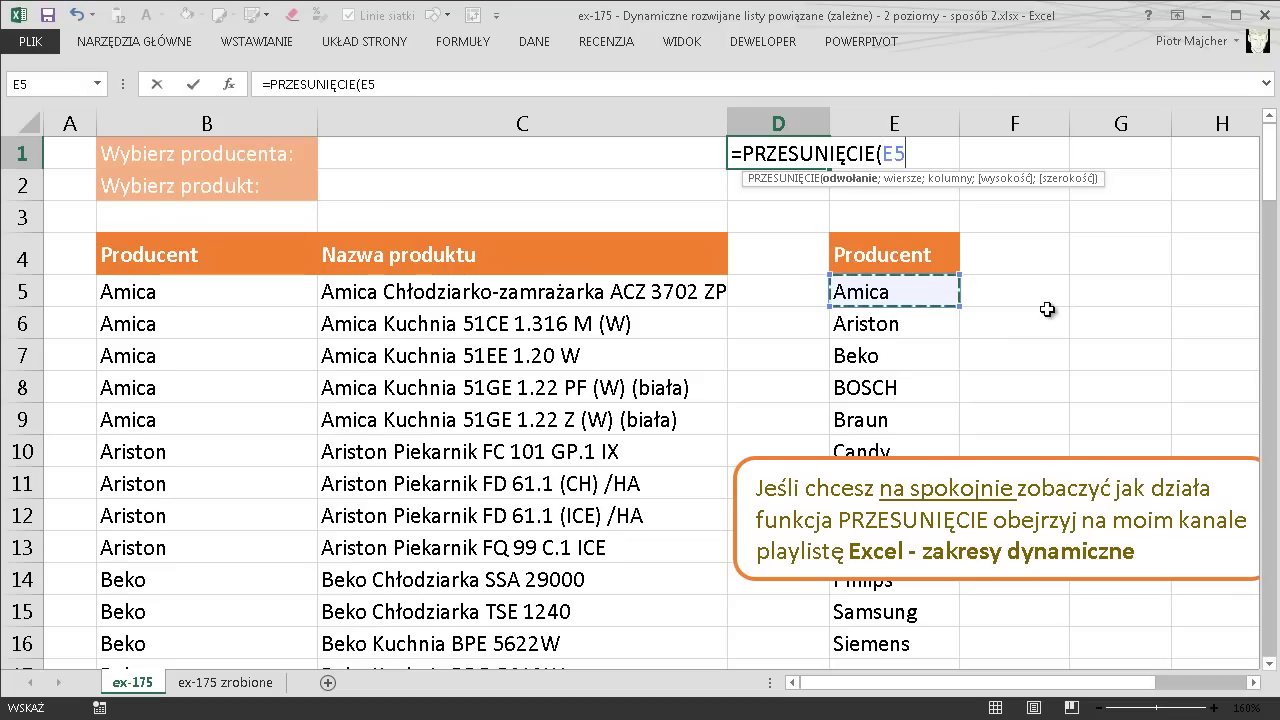
{"action": "key", "text": "F4"}
{"action": "type", "text": ";0;0"}
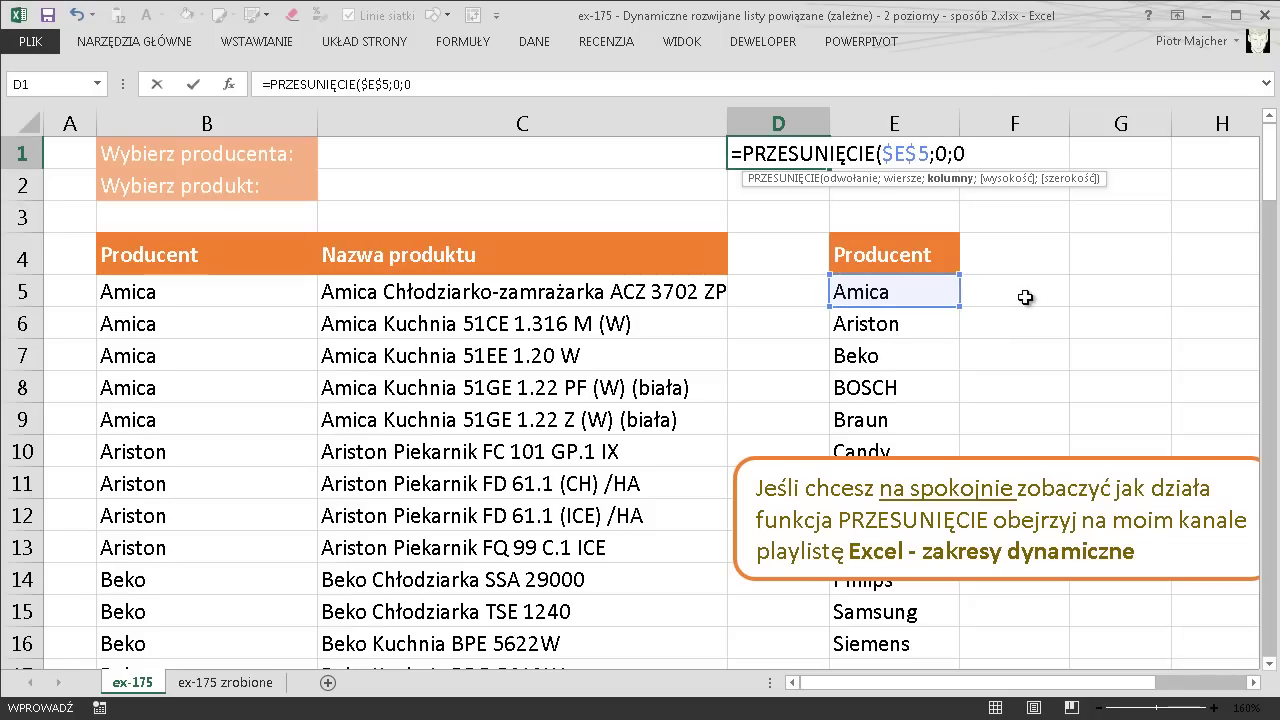
{"action": "type", "text": ";"}
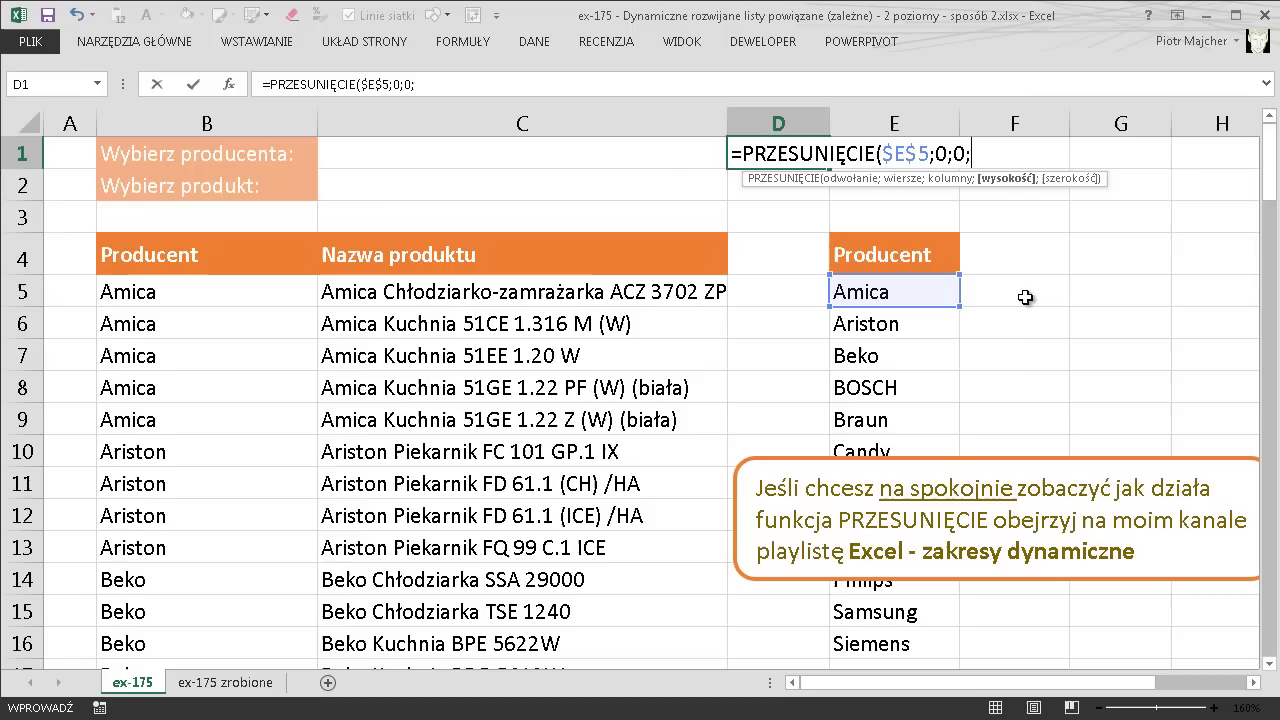
{"action": "type", "text": "ile"}
{"action": "key", "text": "Down"}
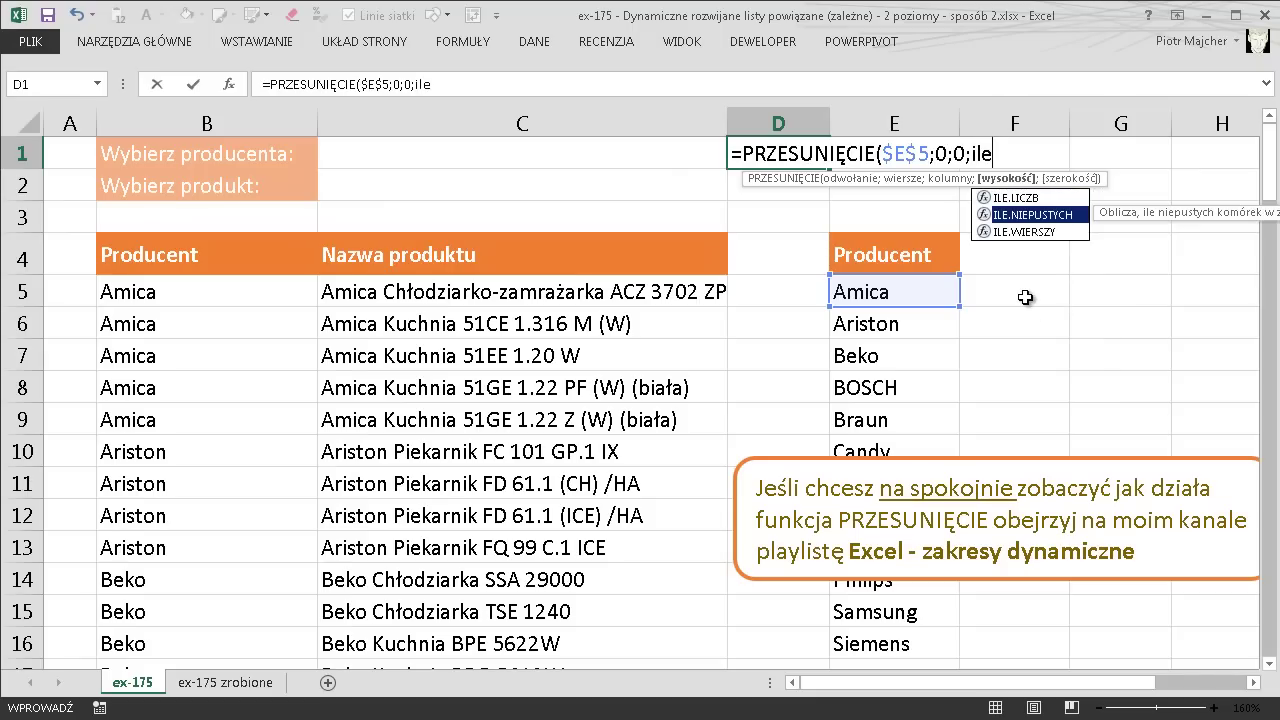
{"action": "key", "text": "Tab"}
Finish D1's formula with the range $E$5:$E$26 and width 1, then commit it
{"action": "left_click_drag", "start_coordinate": [908, 290], "coordinate": [919, 650]}
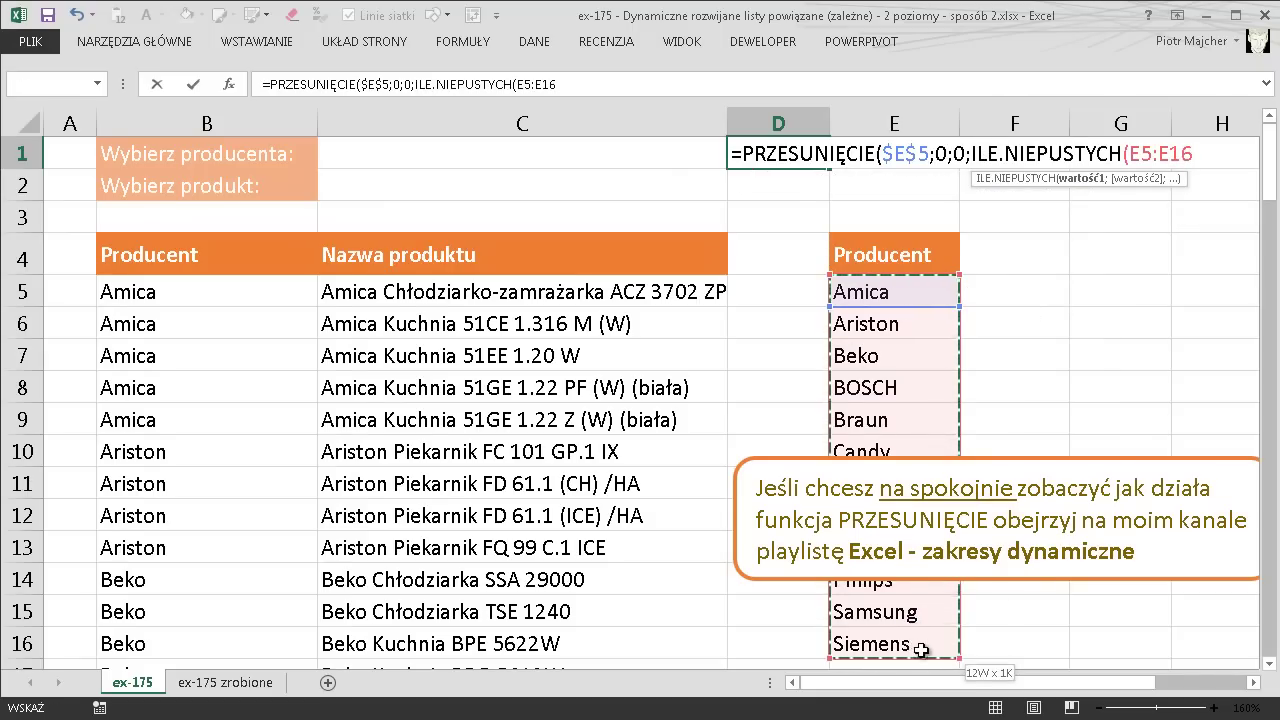
{"action": "left_click_drag", "start_coordinate": [919, 650], "coordinate": [904, 360]}
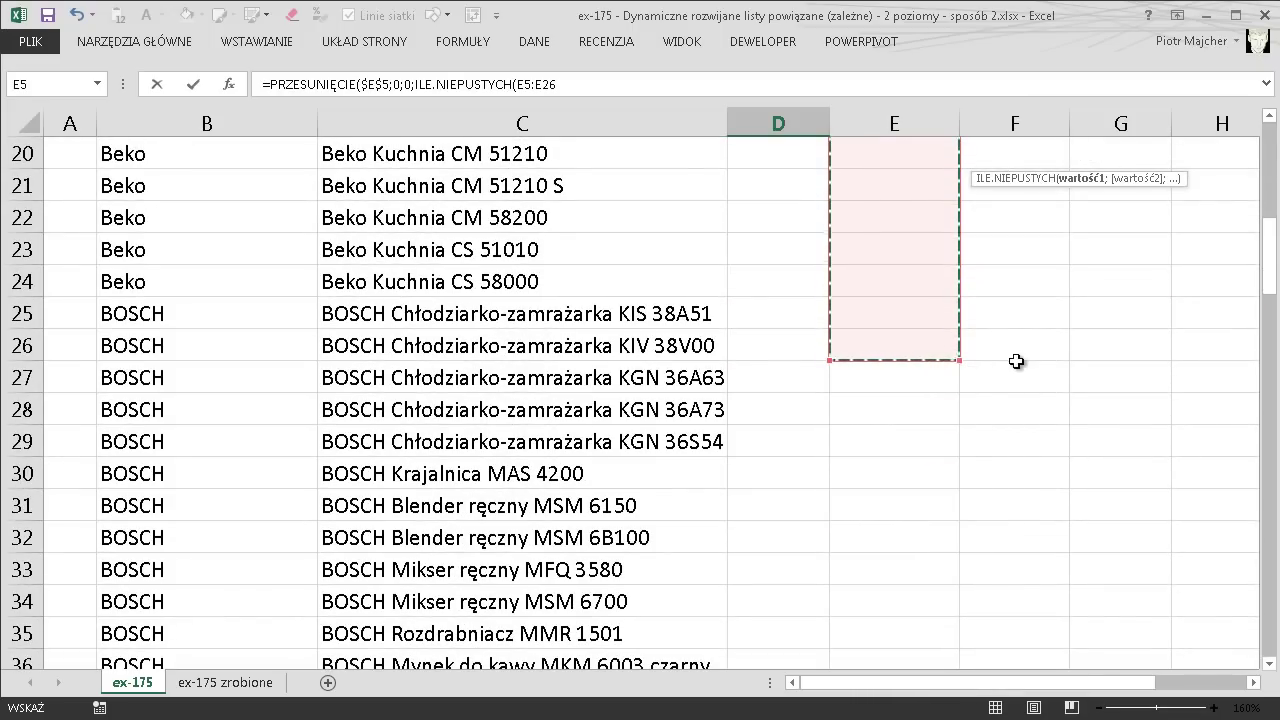
{"action": "scroll", "coordinate": [1016, 361], "scroll_direction": "up", "scroll_amount": 4}
{"action": "scroll", "coordinate": [1016, 361], "scroll_direction": "down", "scroll_amount": 2}
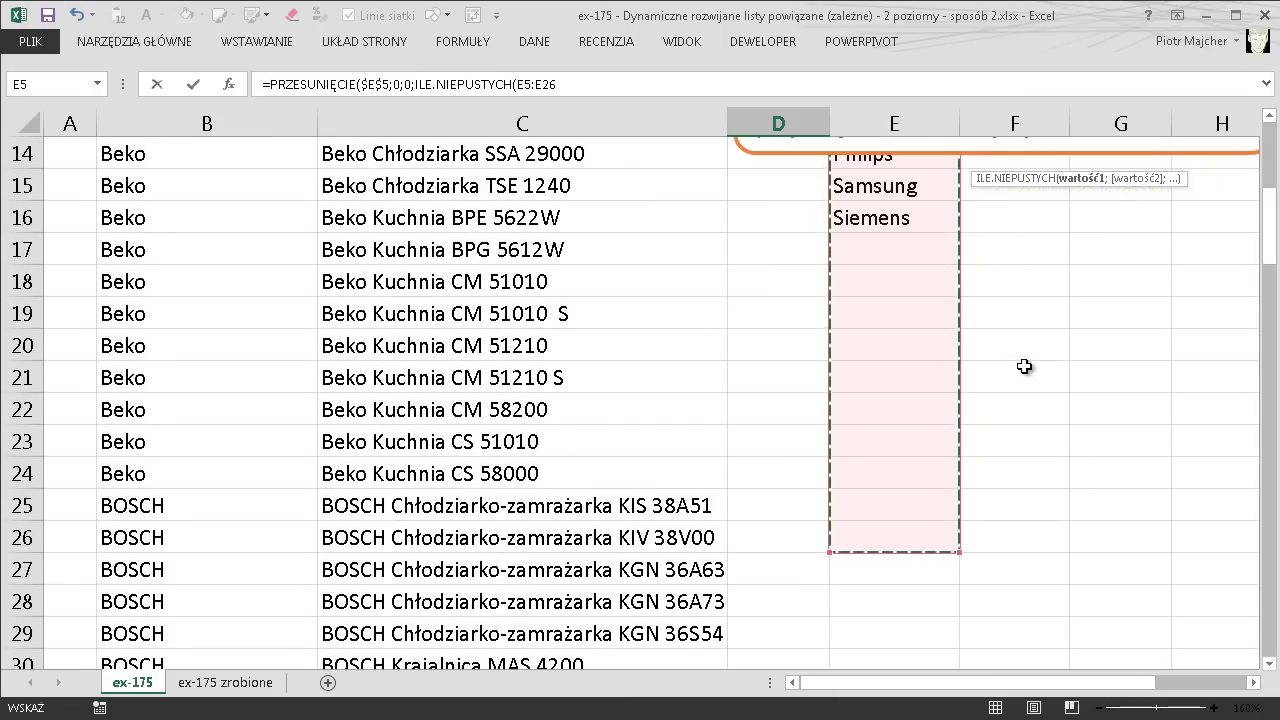
{"action": "scroll", "coordinate": [1030, 288], "scroll_direction": "up", "scroll_amount": 5}
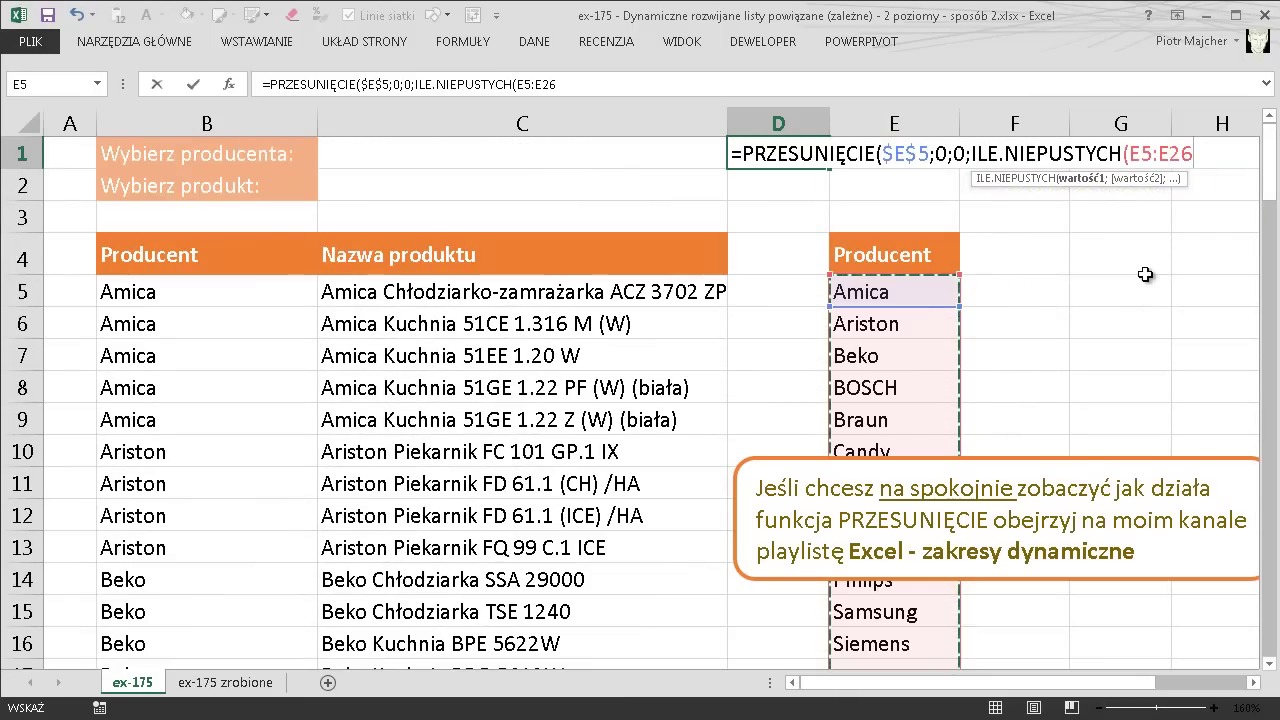
{"action": "key", "text": "F4"}
{"action": "type", "text": ")"}
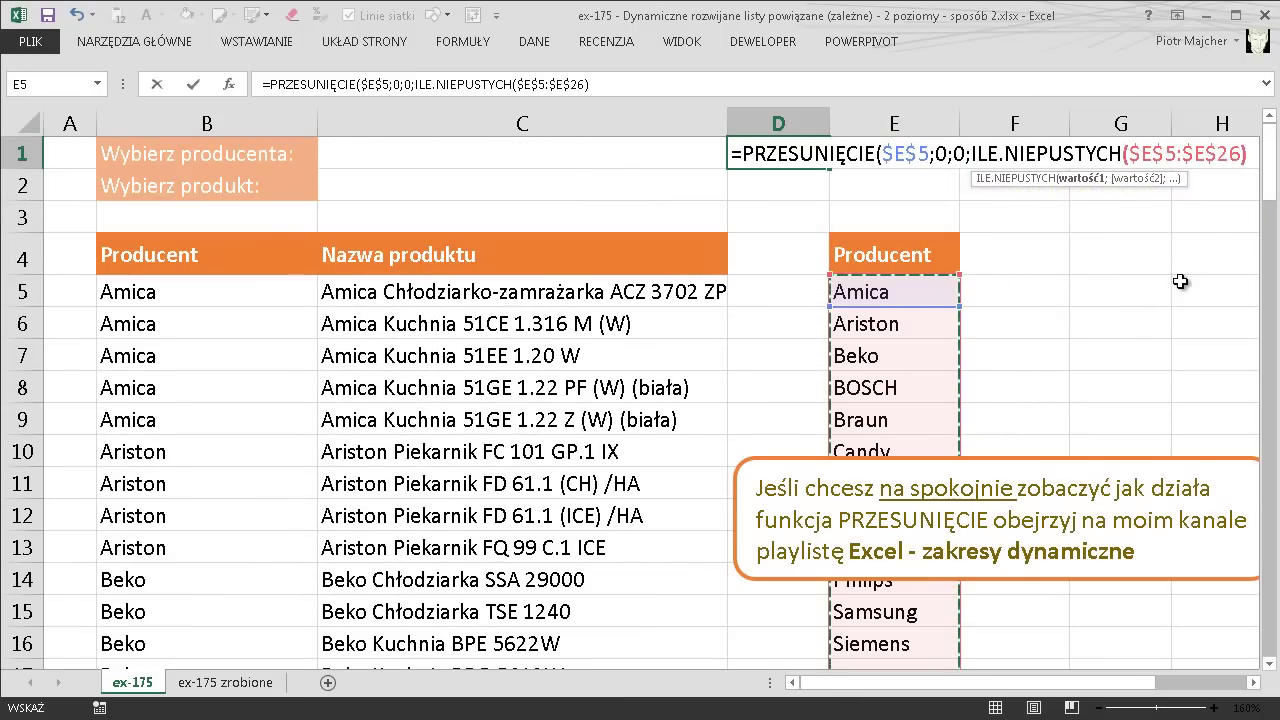
{"action": "type", "text": ";1"}
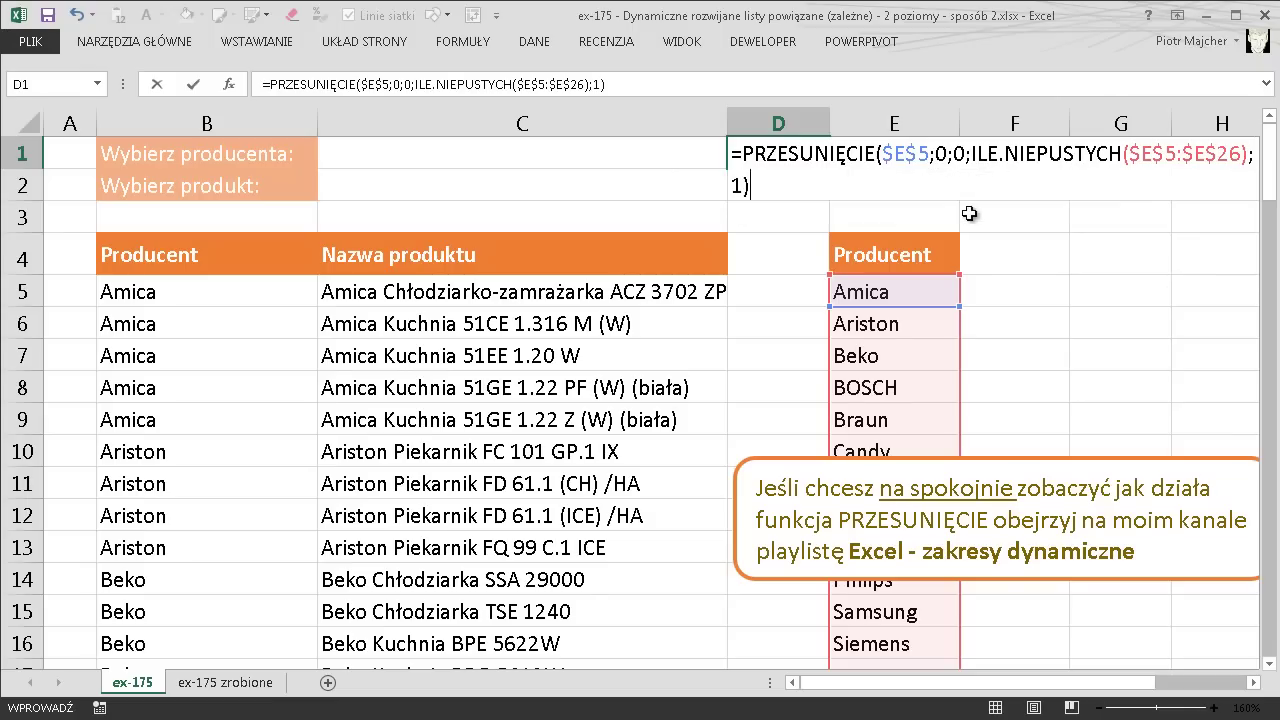
{"action": "left_click", "coordinate": [1255, 683]}
{"action": "left_click", "coordinate": [1255, 683]}
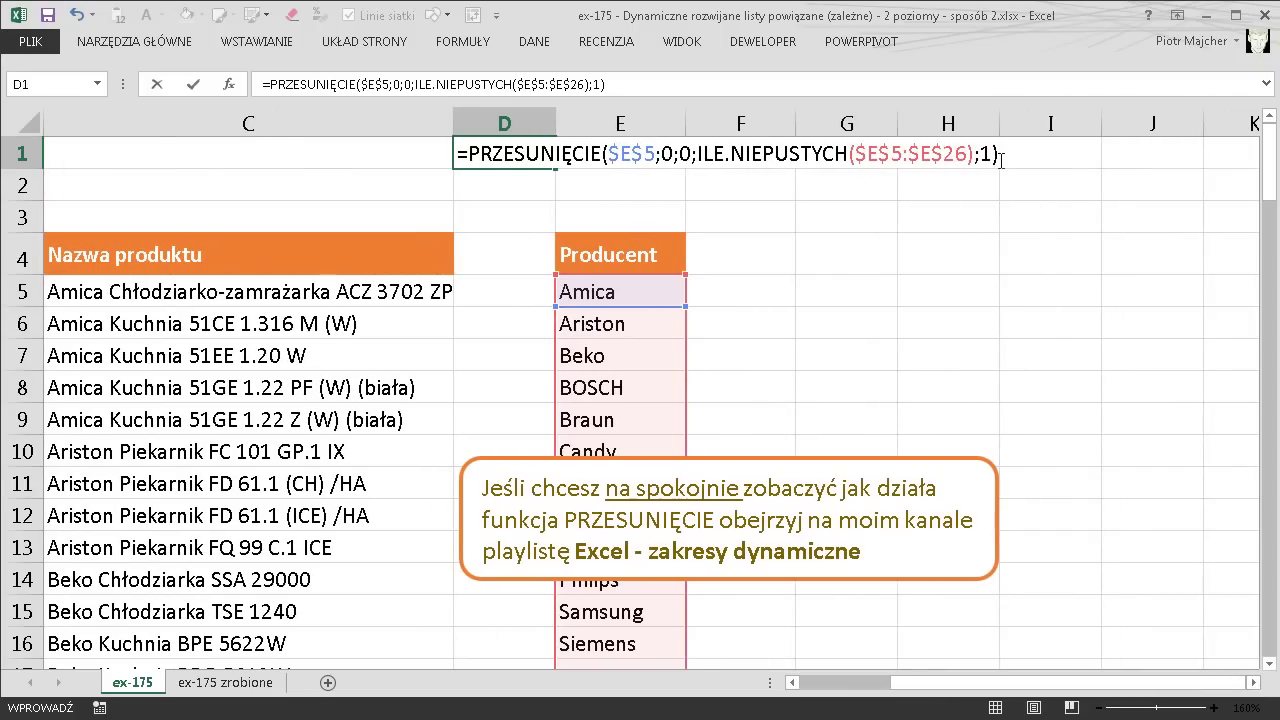
{"action": "key", "text": "Return"}
Copy D1's full formula text from the formula bar, leaving the cell unchanged
{"action": "key", "text": "Up"}
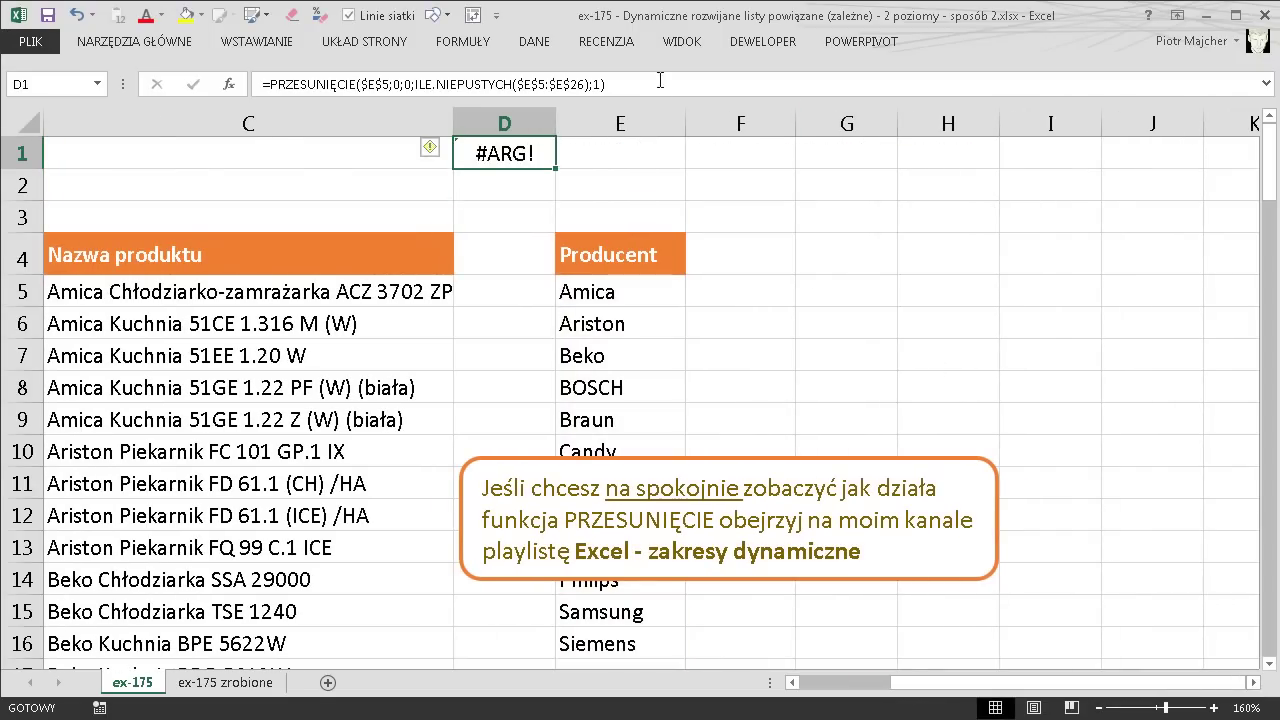
{"action": "left_click_drag", "start_coordinate": [660, 80], "coordinate": [240, 50]}
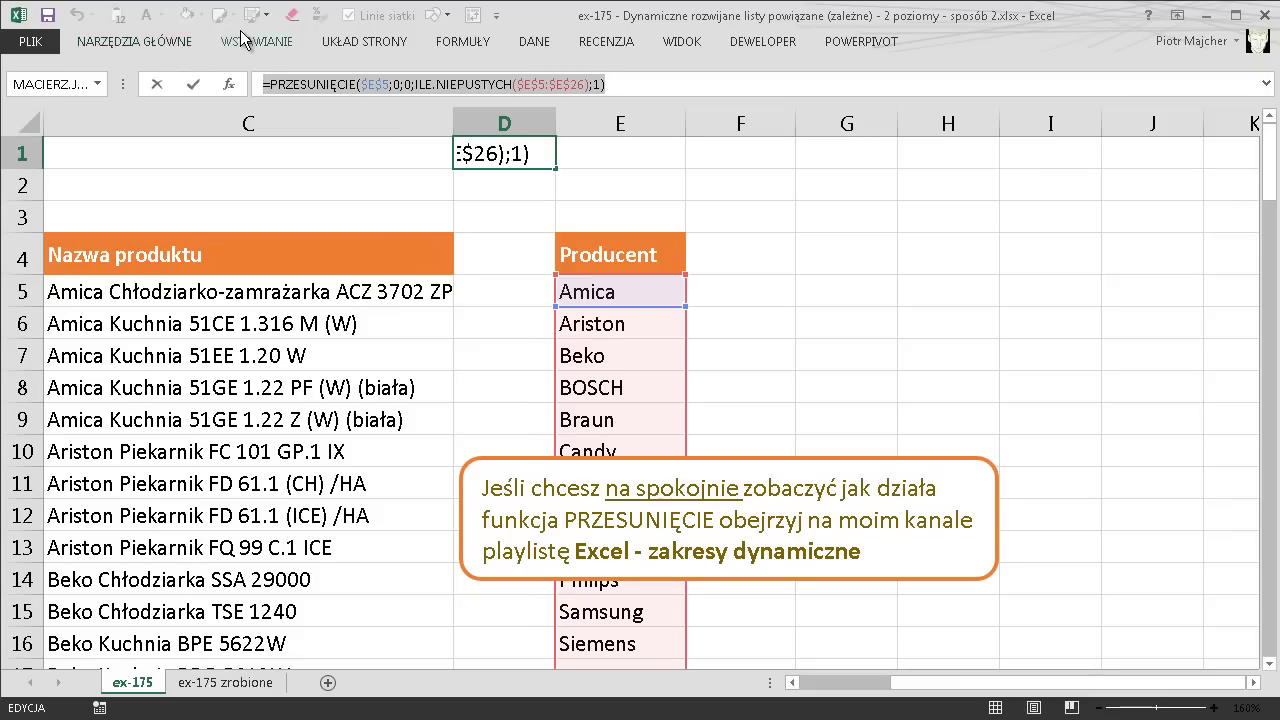
{"action": "key", "text": "Escape"}
{"action": "left_click_drag", "start_coordinate": [924, 684], "coordinate": [825, 688]}
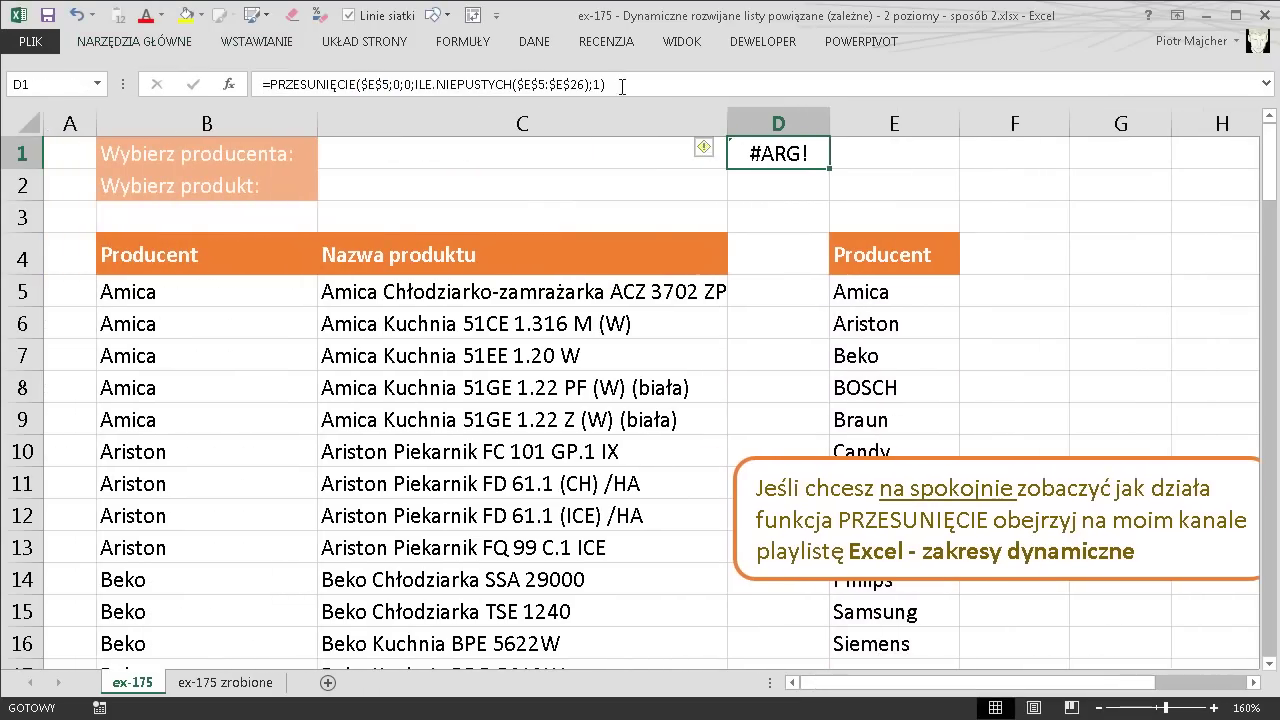
{"action": "left_click", "coordinate": [570, 158]}
Give C1 a Lista data validation whose source is the pasted PRZESUNIĘCIE formula
{"action": "left_click", "coordinate": [548, 44]}
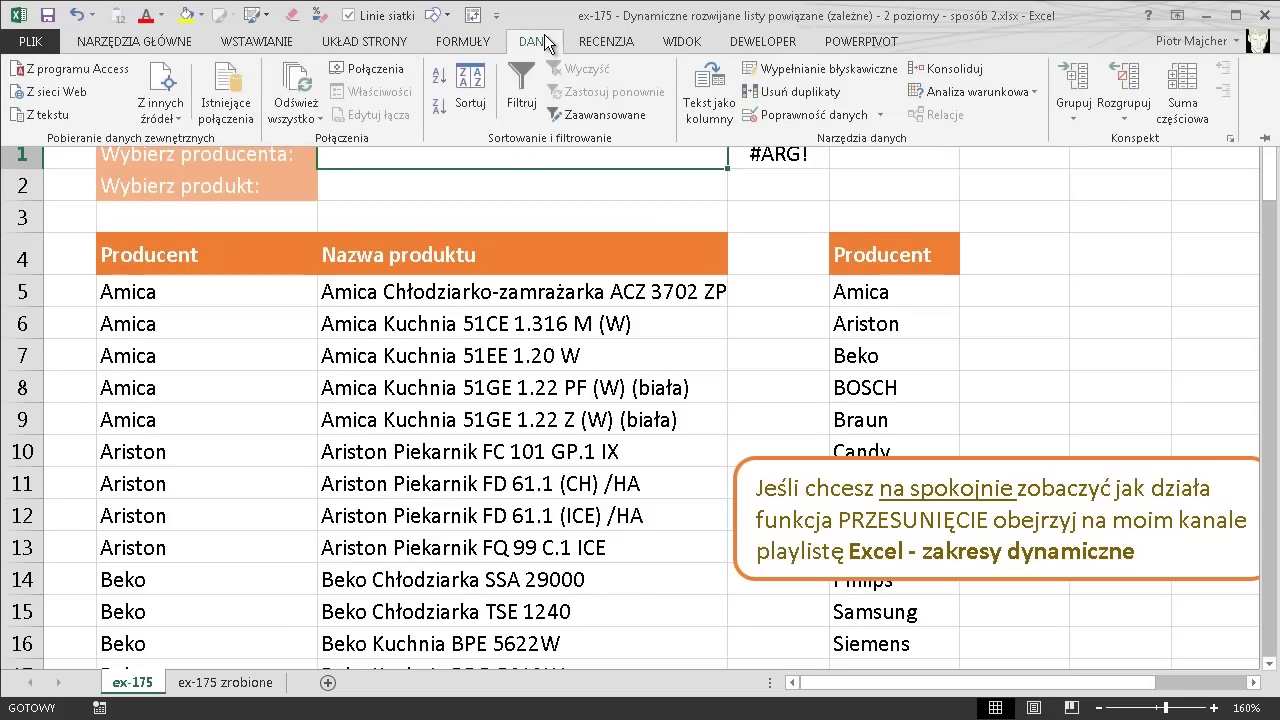
{"action": "left_click", "coordinate": [829, 112]}
{"action": "left_click", "coordinate": [437, 254]}
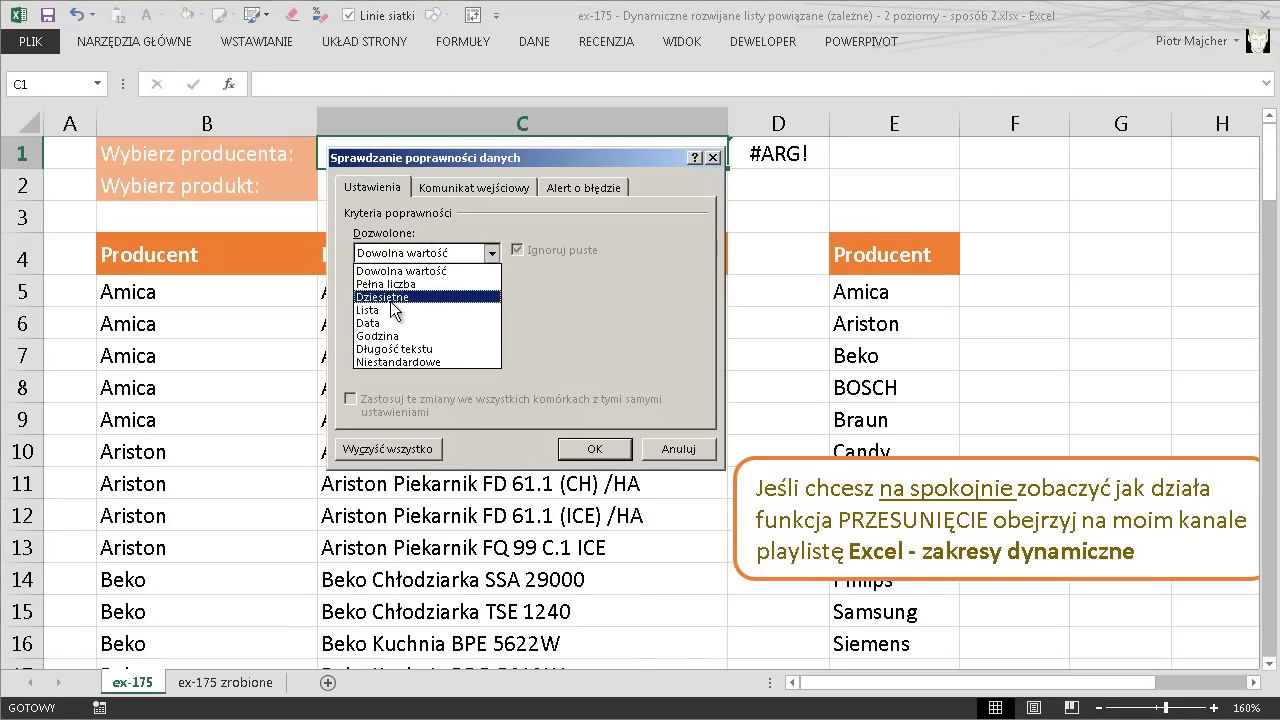
{"action": "left_click", "coordinate": [389, 311]}
{"action": "left_click", "coordinate": [428, 333]}
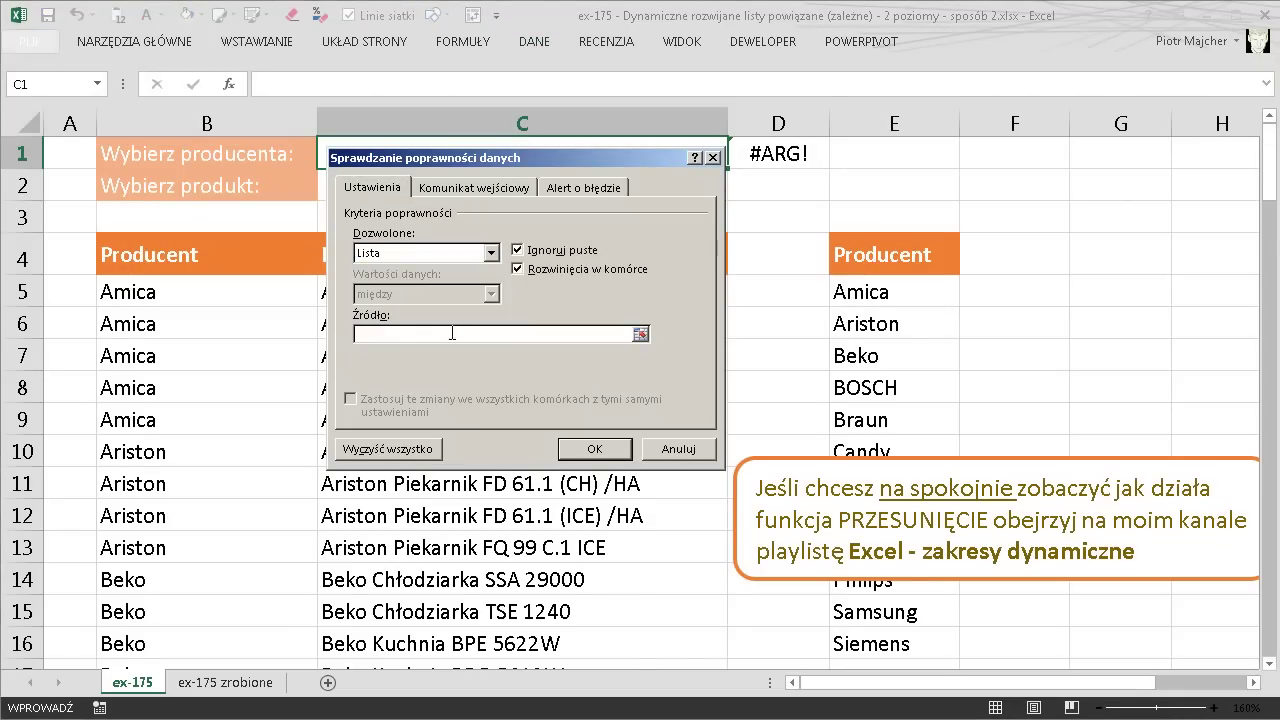
{"action": "key", "text": "ctrl+v"}
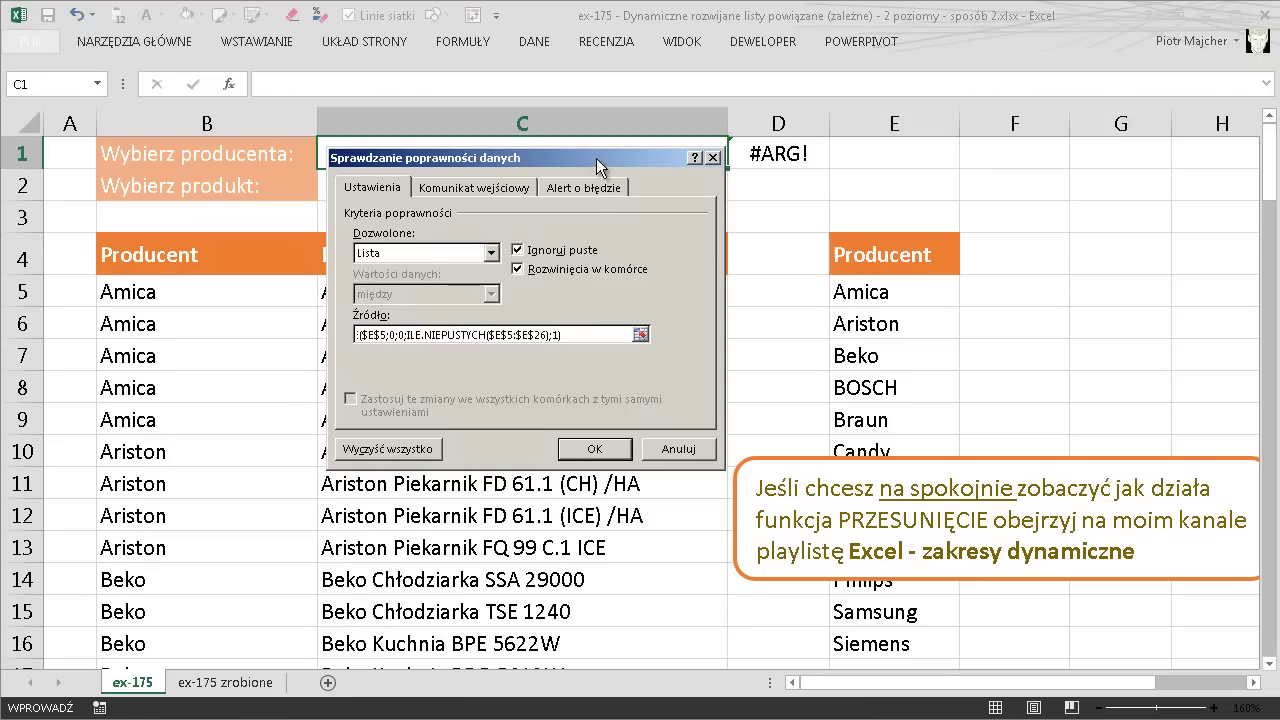
{"action": "left_click", "coordinate": [605, 450]}
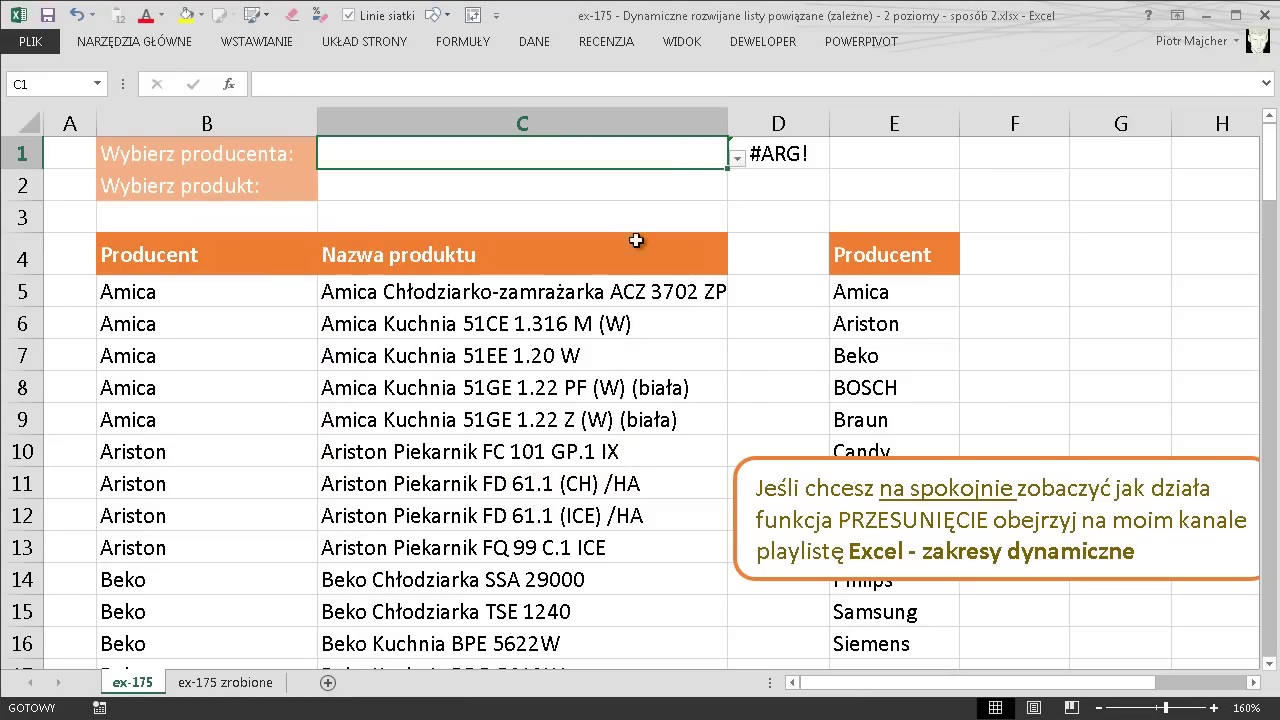
Test C1's producer dropdown with Beko, then settle on Liebherr
{"action": "left_click", "coordinate": [737, 159]}
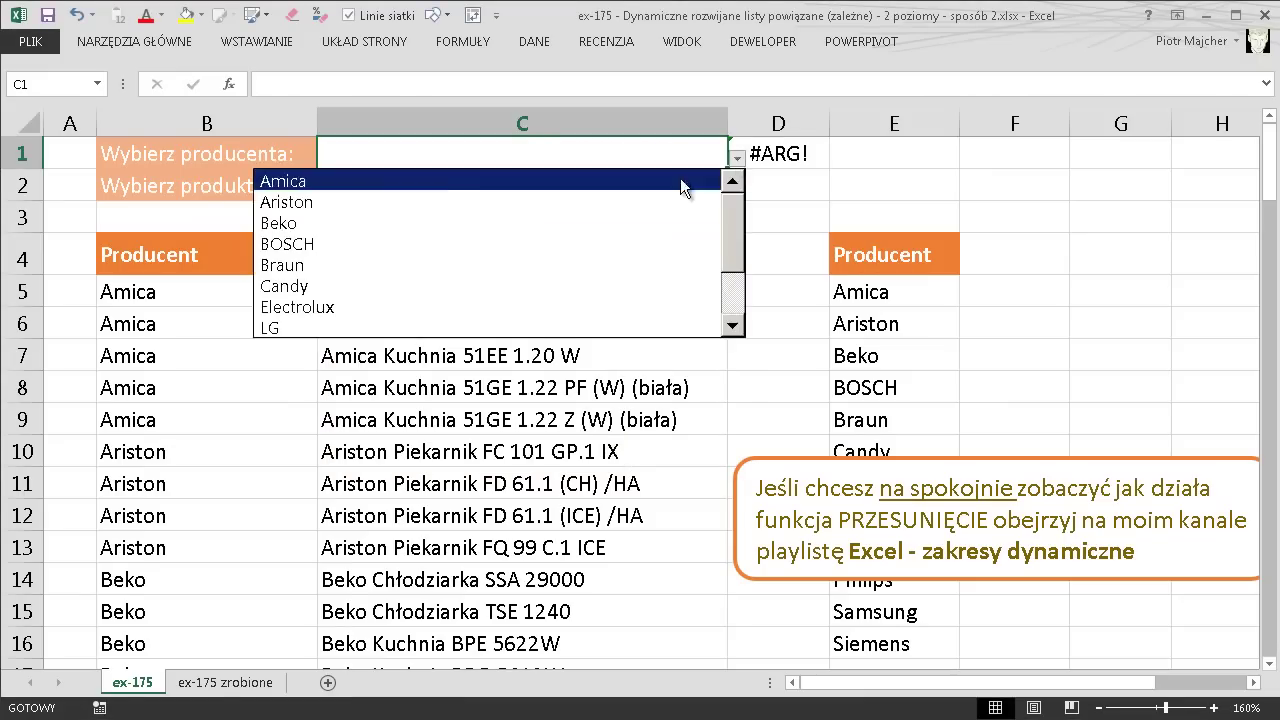
{"action": "left_click", "coordinate": [388, 223]}
{"action": "left_click", "coordinate": [737, 158]}
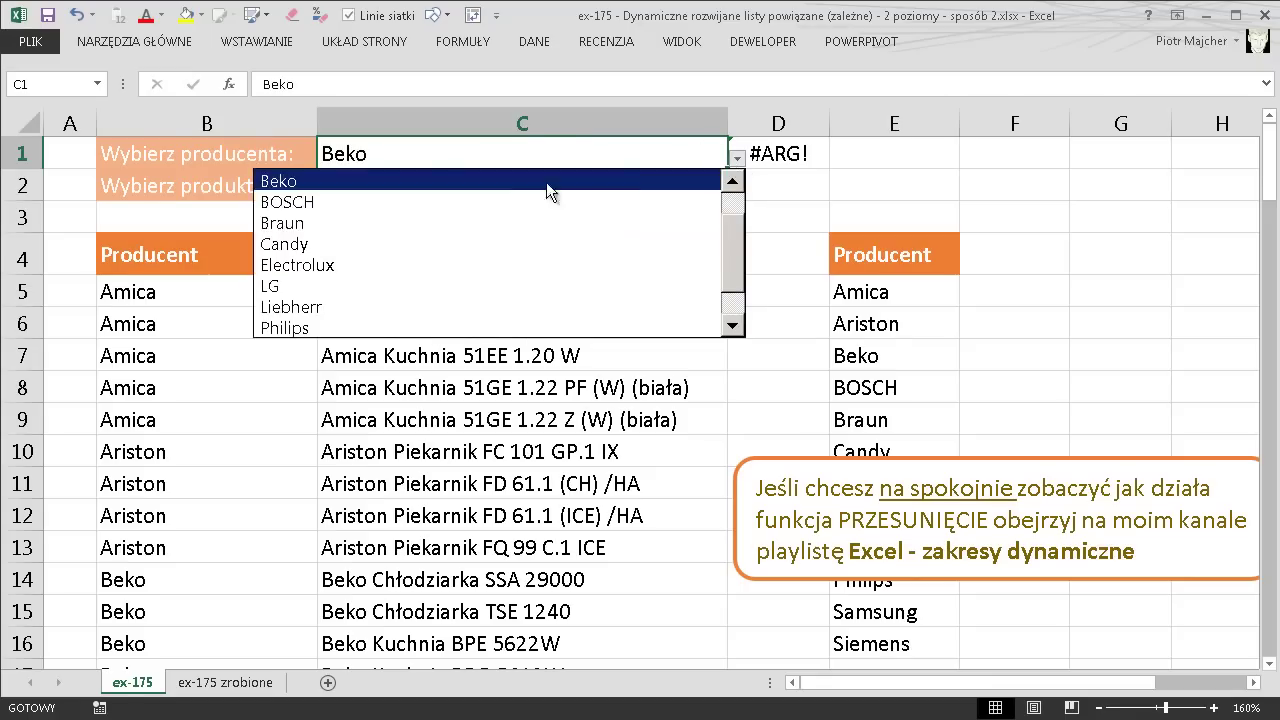
{"action": "left_click", "coordinate": [441, 299]}
{"action": "left_click", "coordinate": [740, 156]}
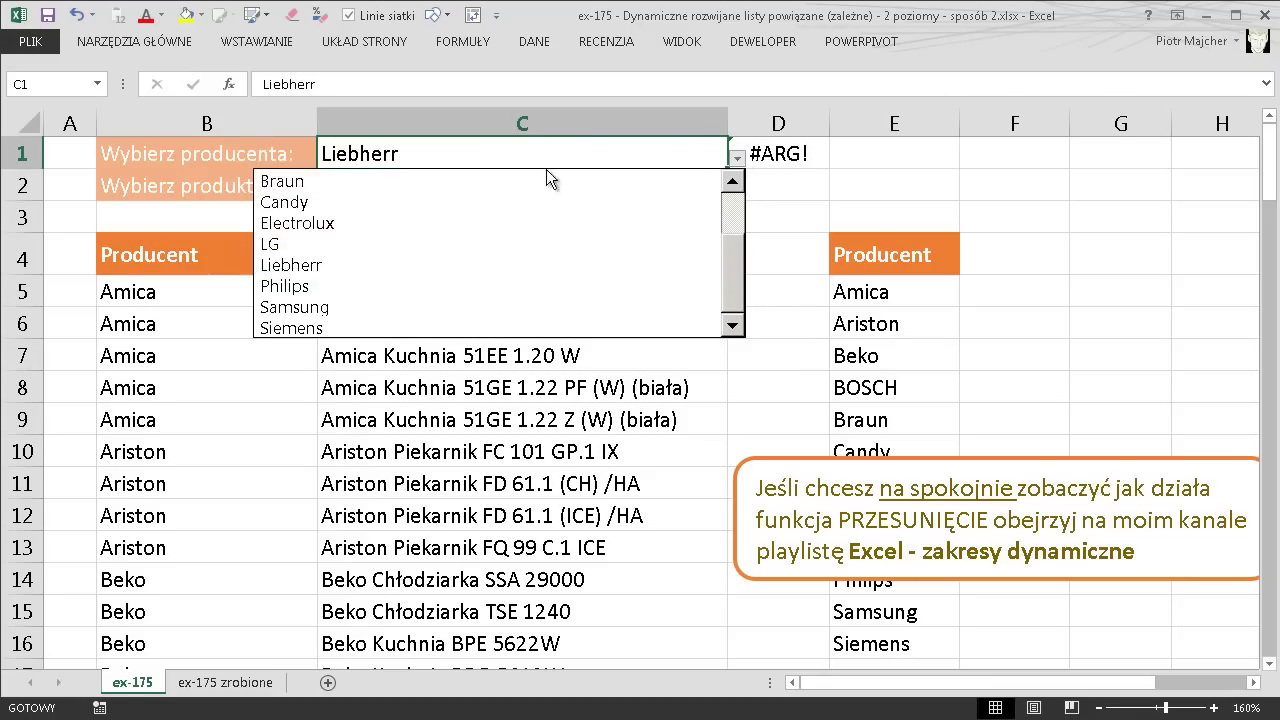
{"action": "left_click", "coordinate": [375, 262]}
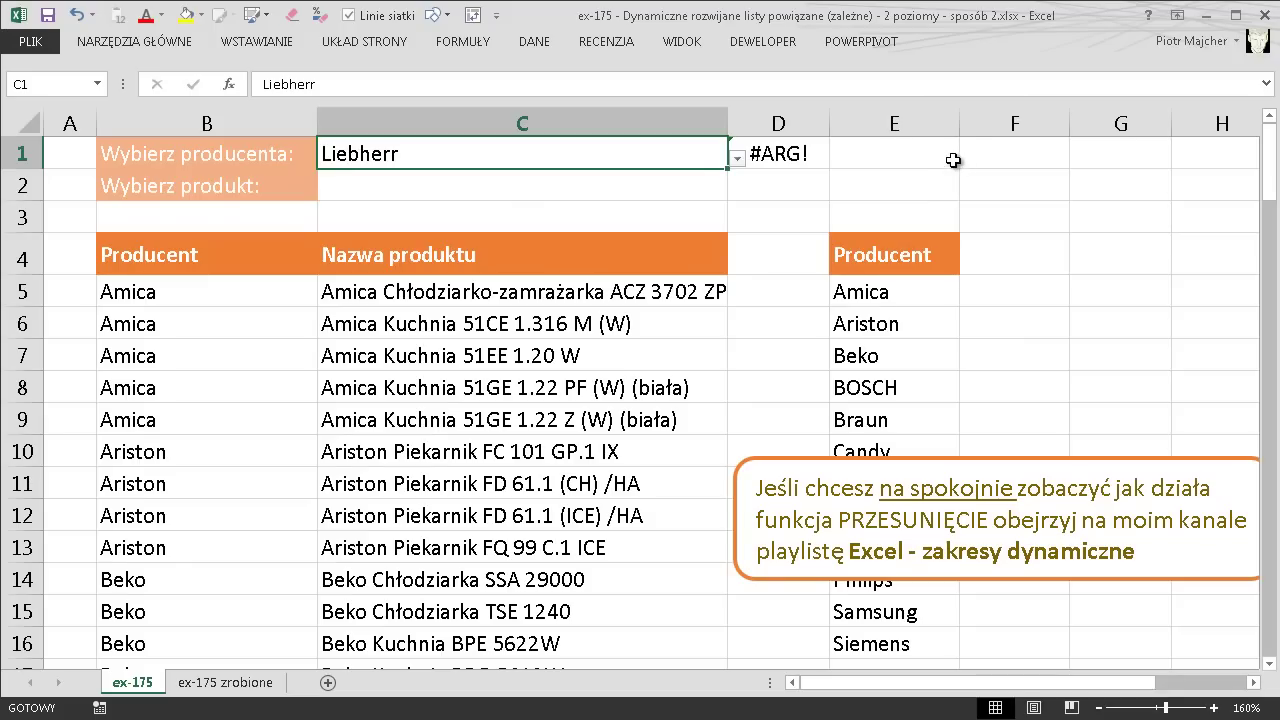
Hide the Producent helper column E and delete the test formula in D1
{"action": "left_click_drag", "start_coordinate": [964, 126], "coordinate": [827, 126]}
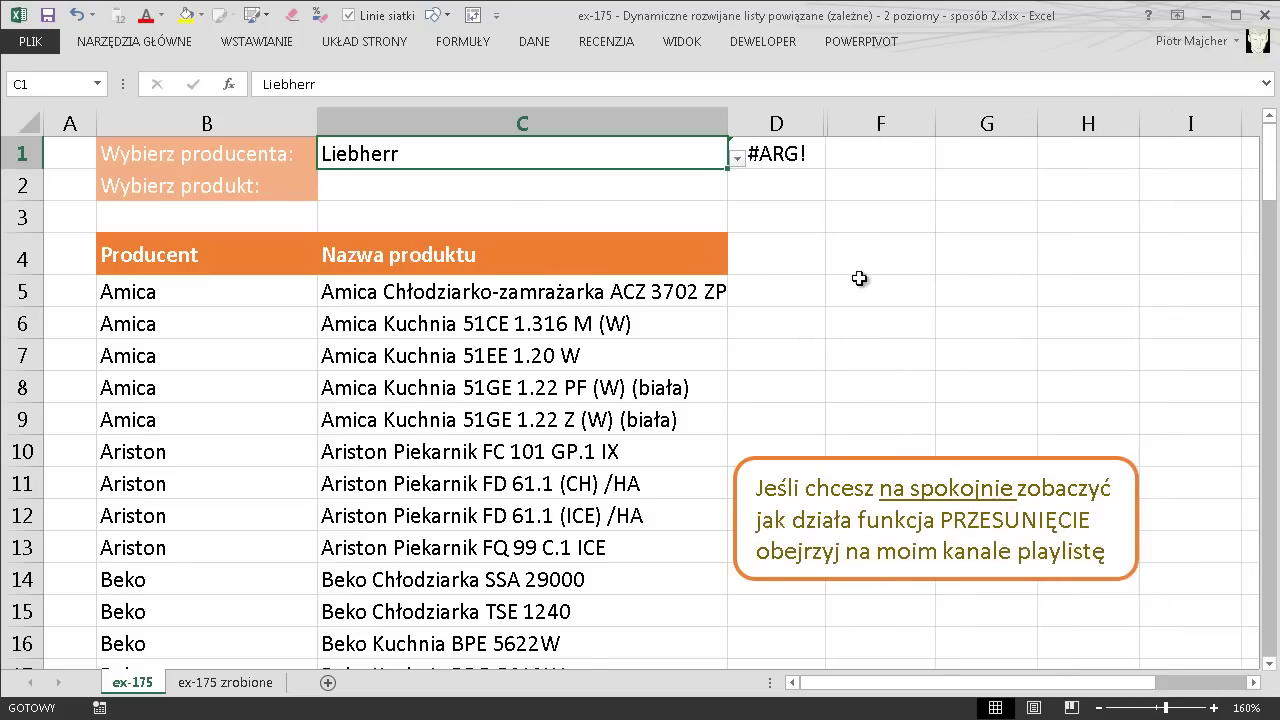
{"action": "left_click", "coordinate": [785, 156]}
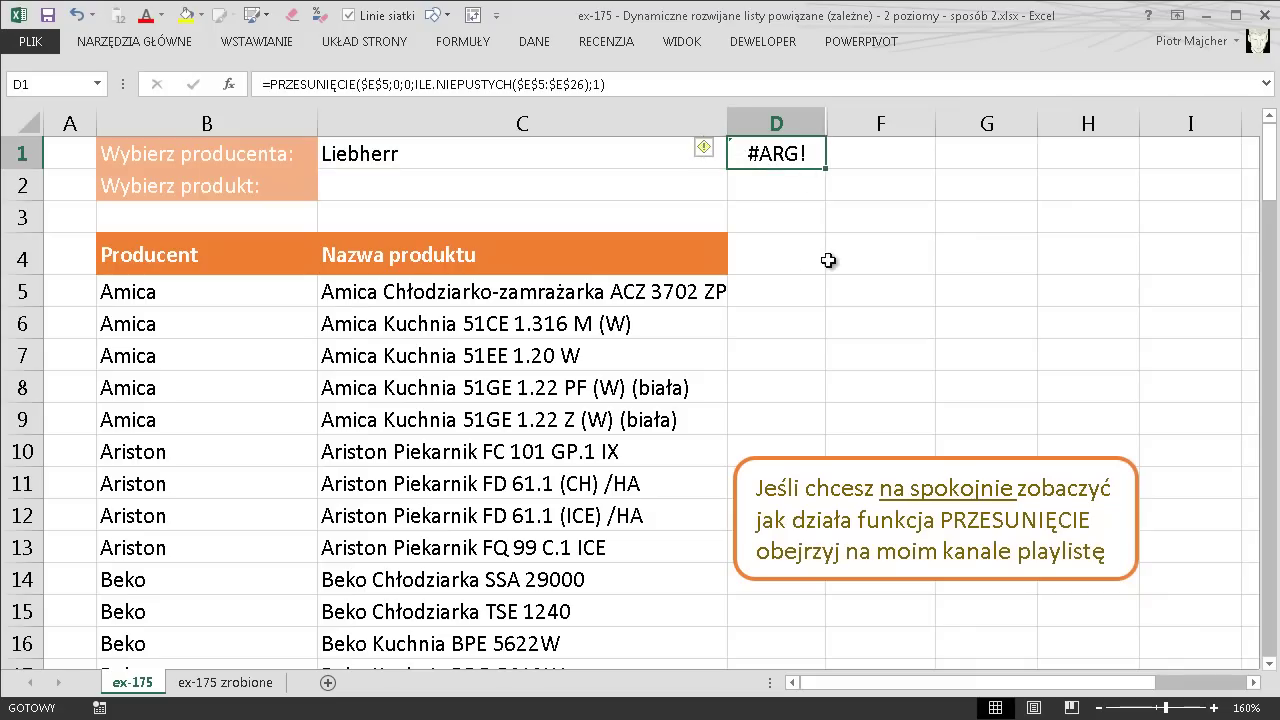
{"action": "key", "text": "Delete"}
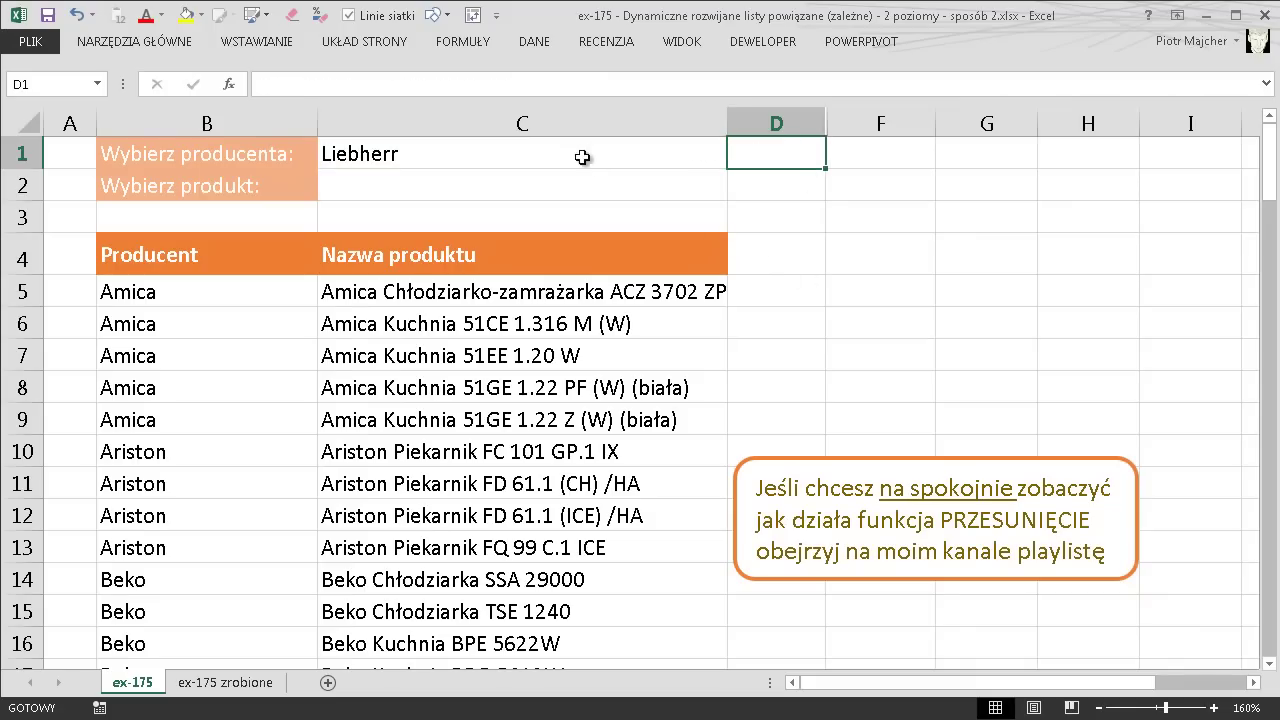
Pick Samsung from C1's producer dropdown, leaving product cell C2 empty
{"action": "left_click", "coordinate": [582, 157]}
{"action": "left_click", "coordinate": [737, 158]}
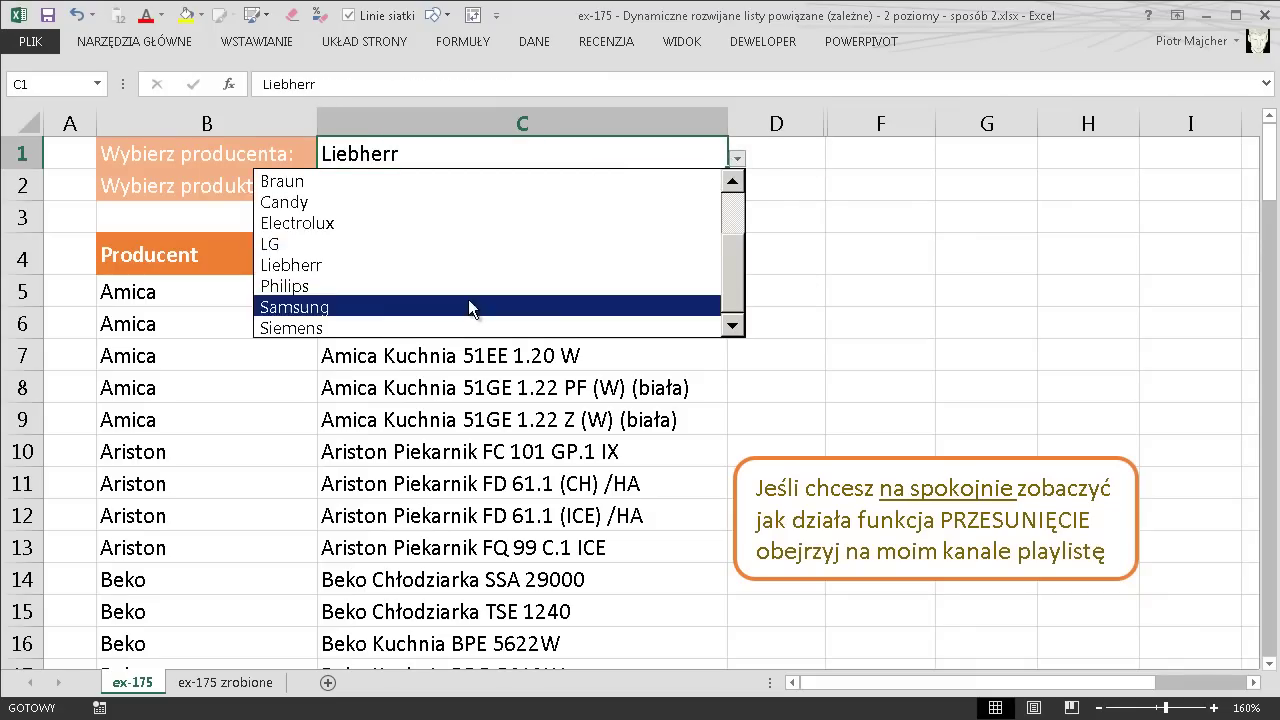
{"action": "left_click", "coordinate": [470, 307]}
{"action": "left_click", "coordinate": [493, 194]}
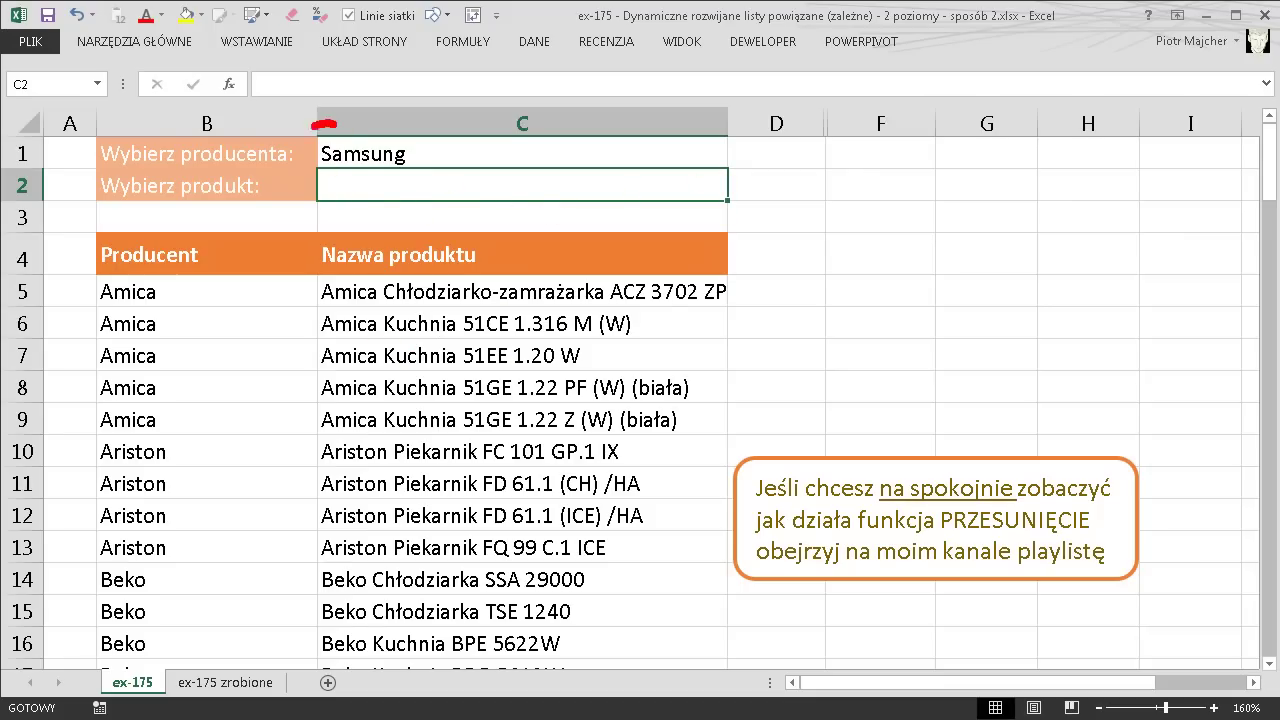
{"action": "left_click_drag", "start_coordinate": [313, 127], "coordinate": [321, 134]}
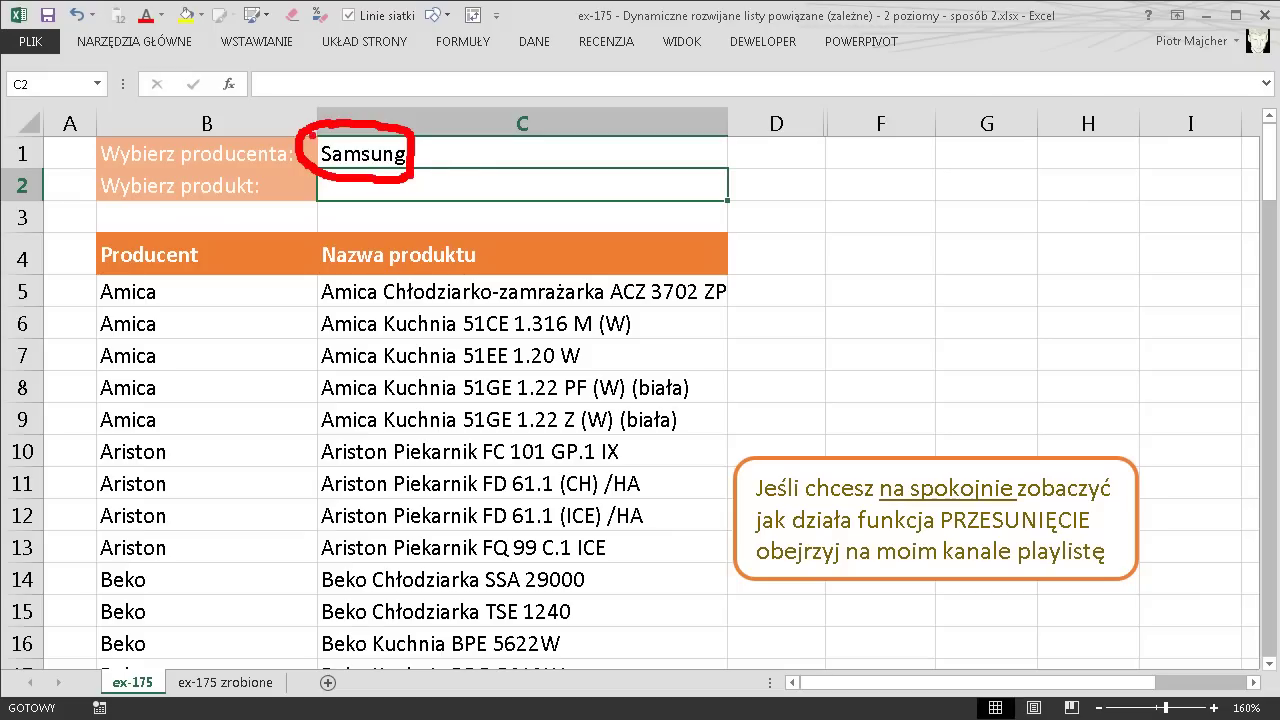
{"action": "left_click", "coordinate": [774, 184]}
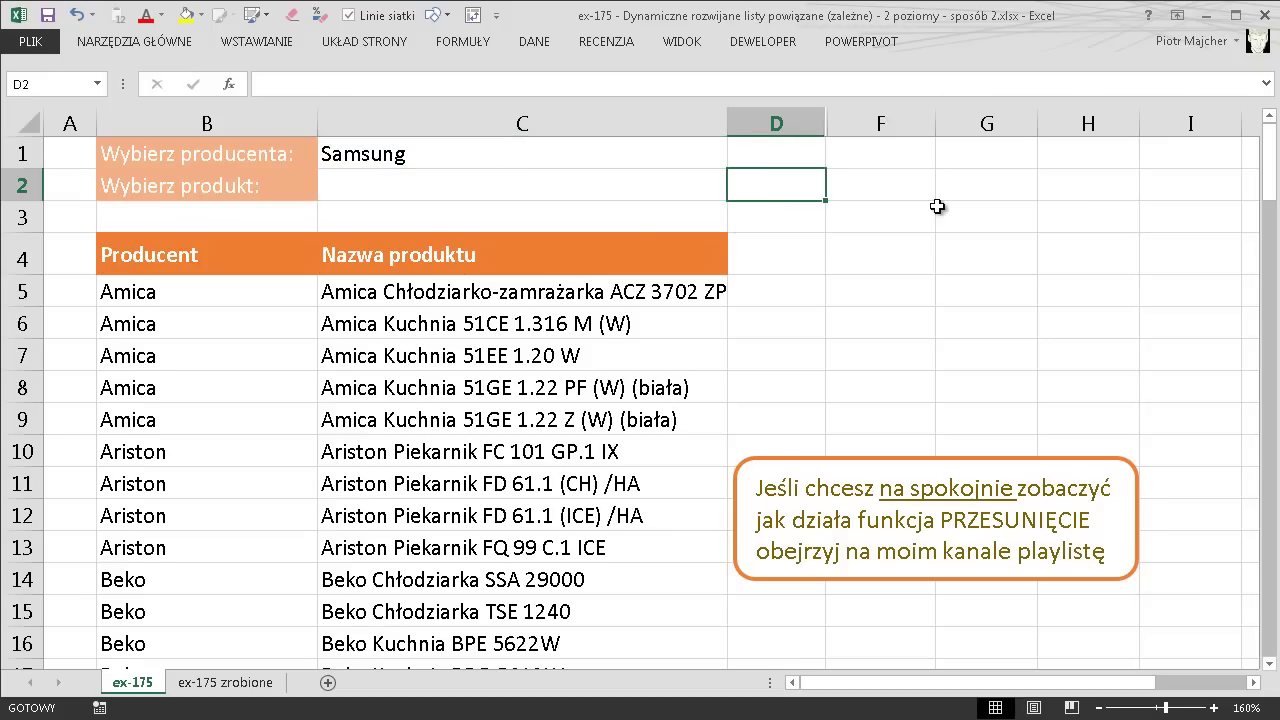
Cancel the unfinished D2 entry and narrow column C to fit the product names
{"action": "type", "text": "="}
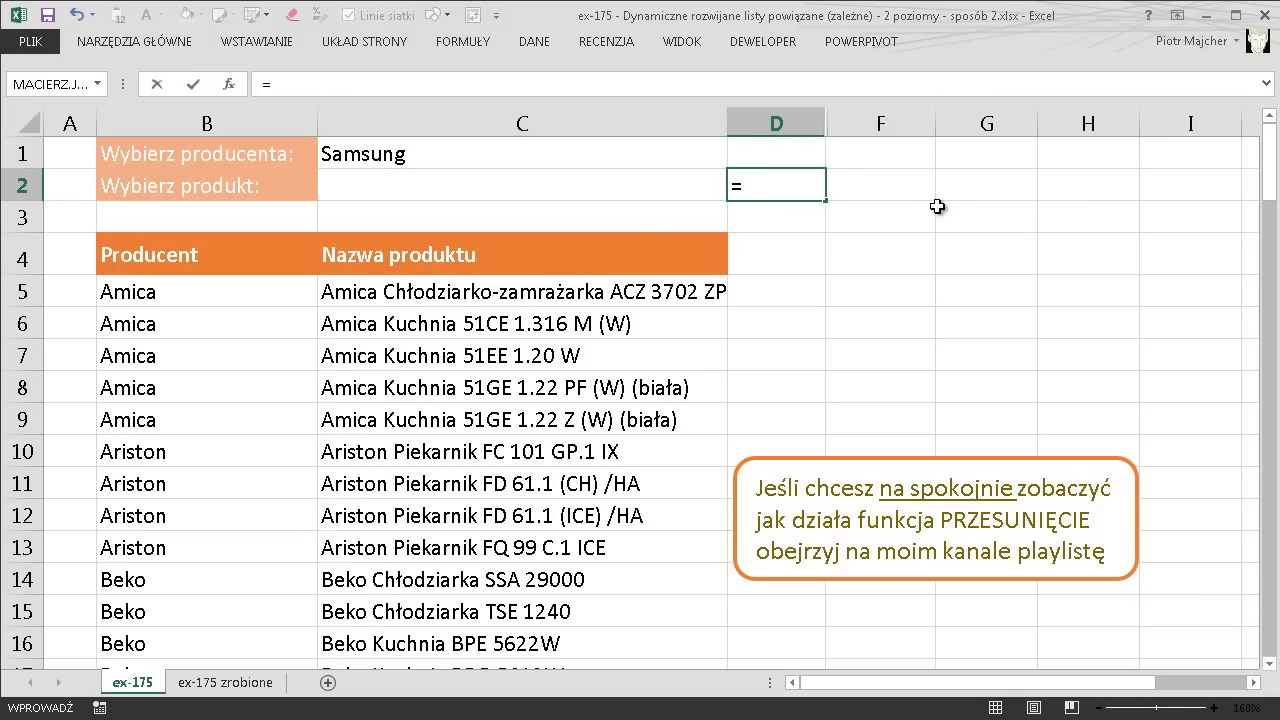
{"action": "type", "text": "prze"}
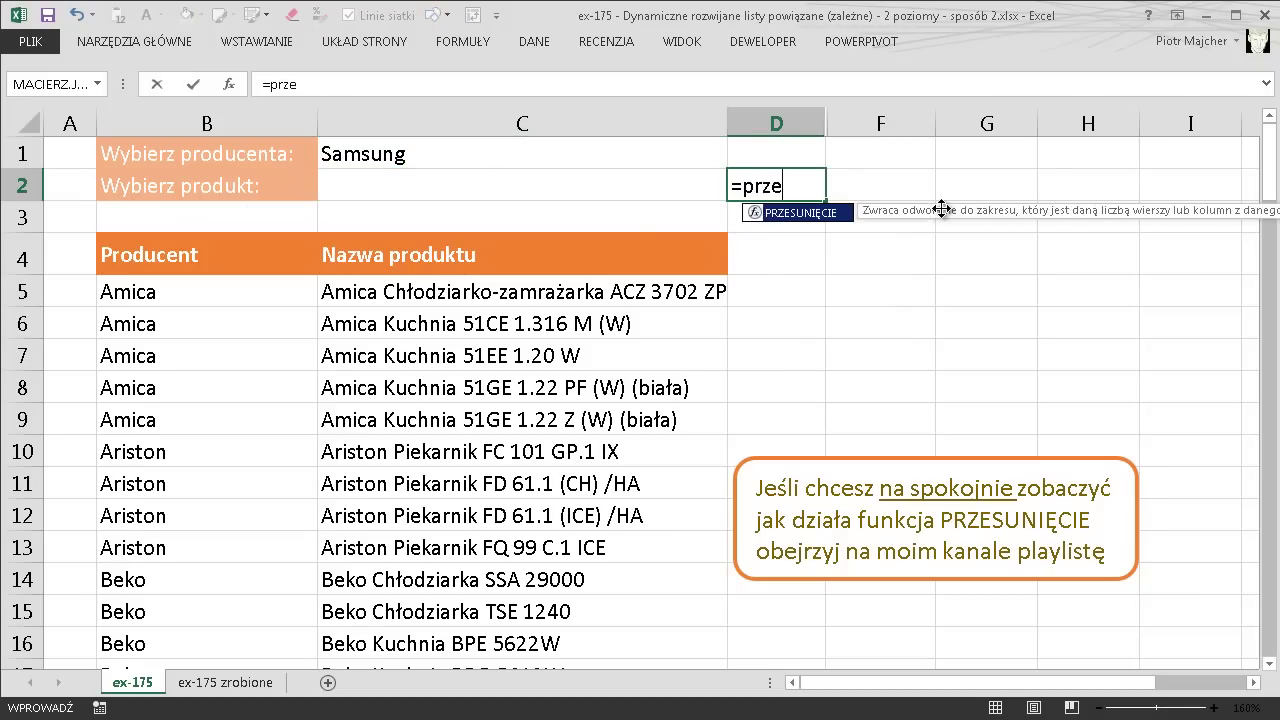
{"action": "key", "text": "Escape"}
{"action": "key", "text": "Escape"}
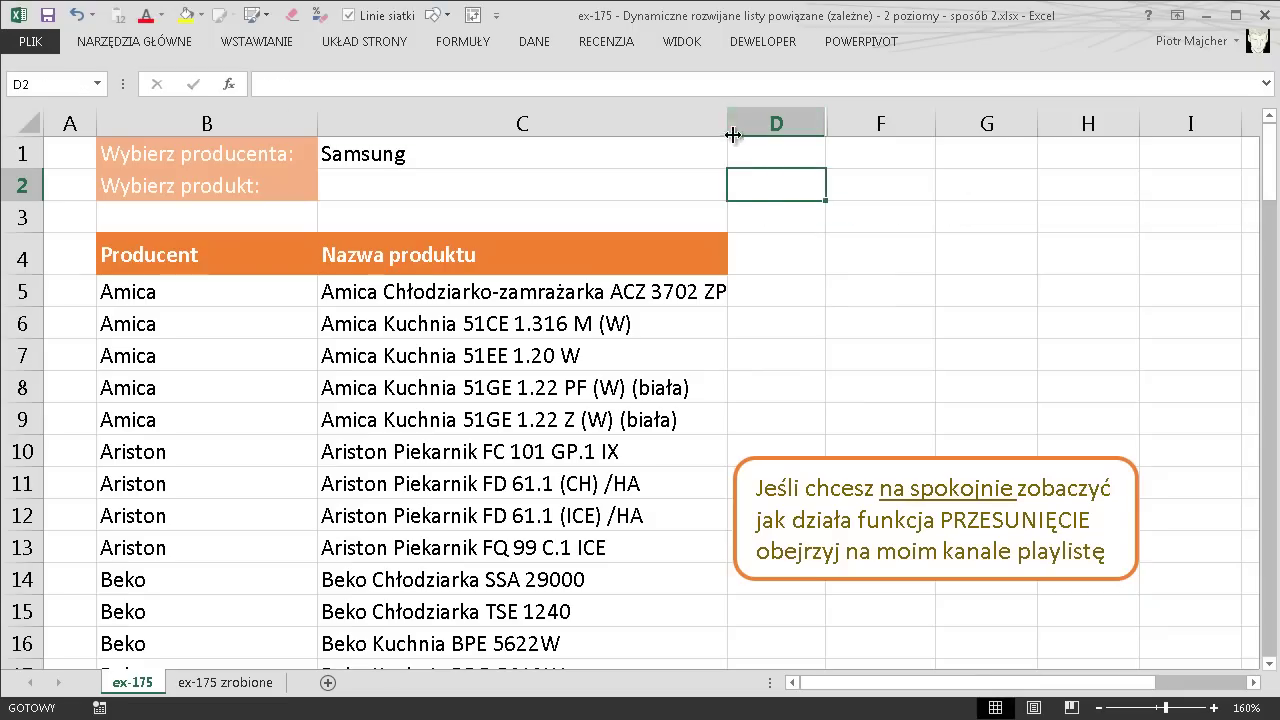
{"action": "left_click_drag", "start_coordinate": [728, 124], "coordinate": [560, 126]}
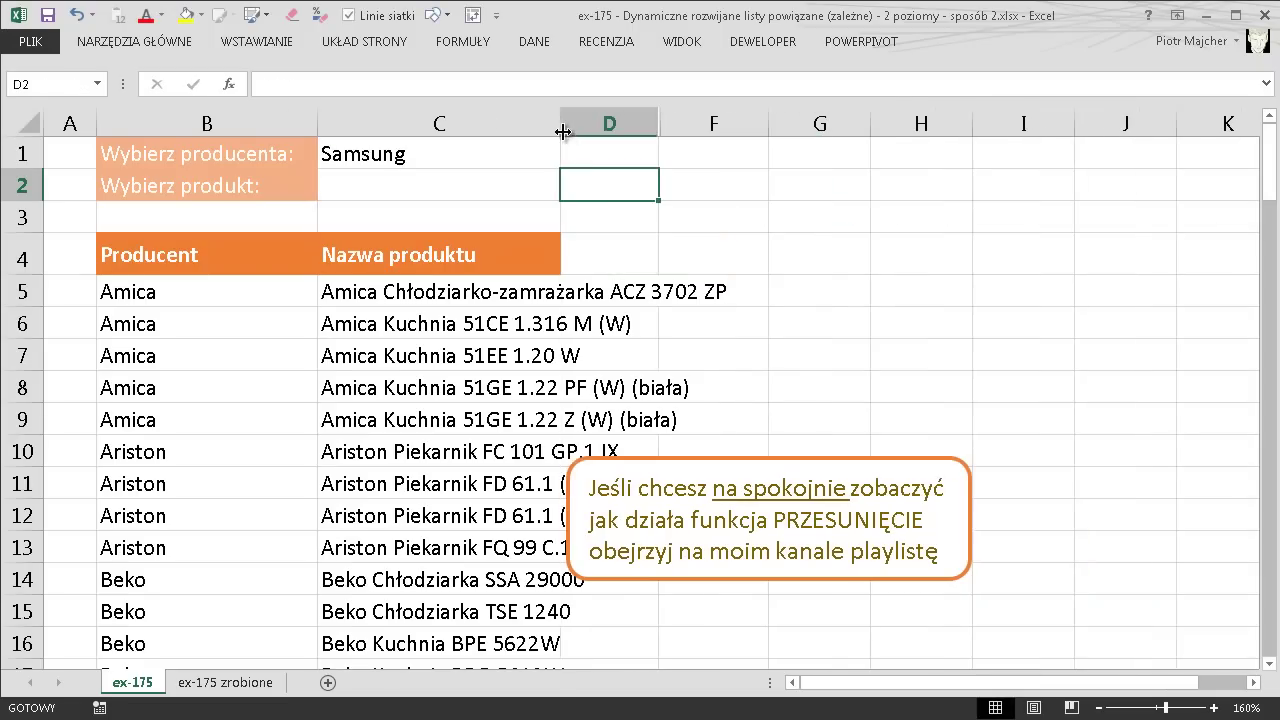
{"action": "left_click", "coordinate": [604, 223]}
{"action": "left_click", "coordinate": [612, 186]}
Start D2's formula as =PRZESUNIĘCIE($C$4; anchored on the Nazwa produktu header
{"action": "type", "text": "=prze"}
{"action": "key", "text": "Tab"}
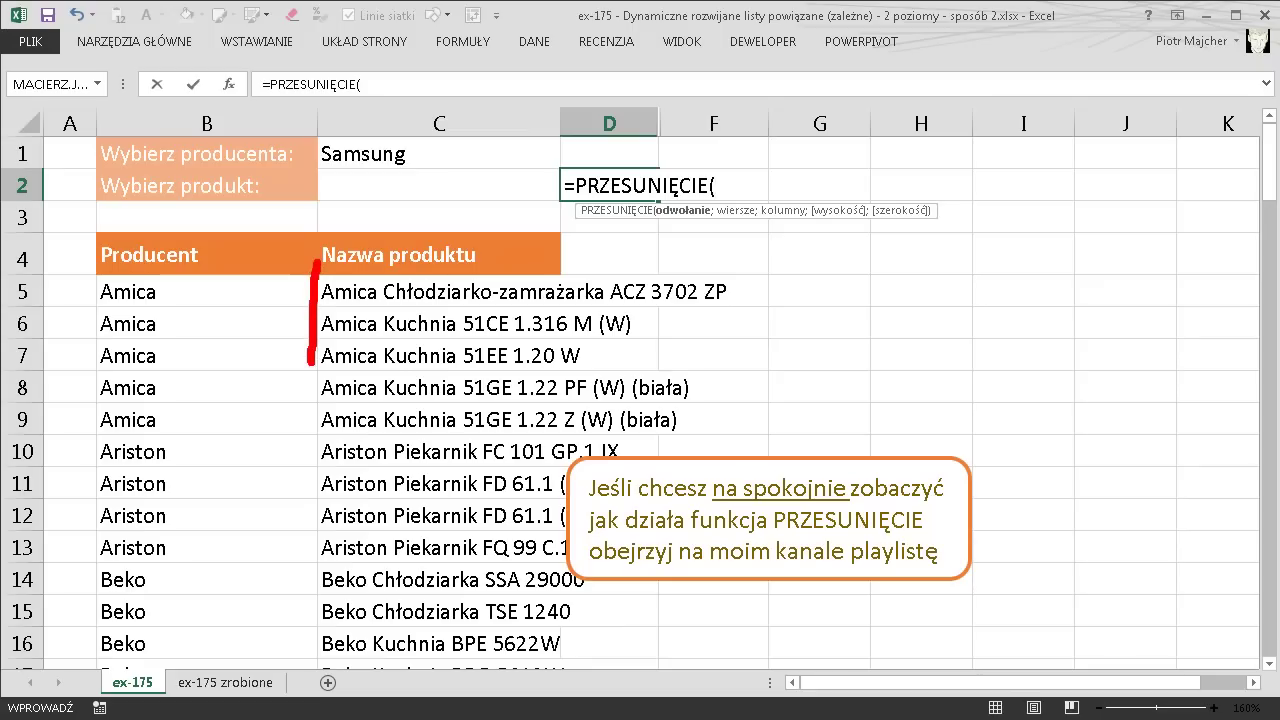
{"action": "mouse_move", "coordinate": [312, 432]}
{"action": "left_mouse_down"}
{"action": "mouse_move", "coordinate": [548, 444]}
{"action": "mouse_move", "coordinate": [384, 262]}
{"action": "mouse_move", "coordinate": [322, 265]}
{"action": "left_mouse_up"}
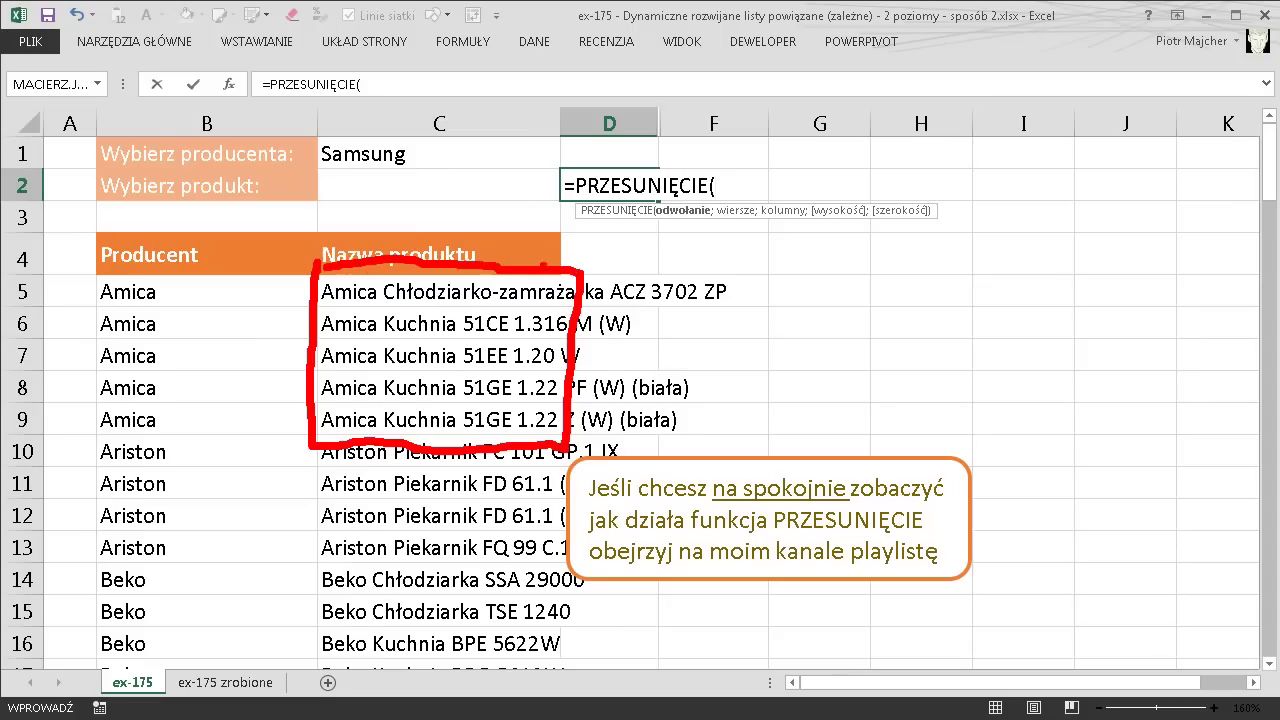
{"action": "key", "text": "Escape"}
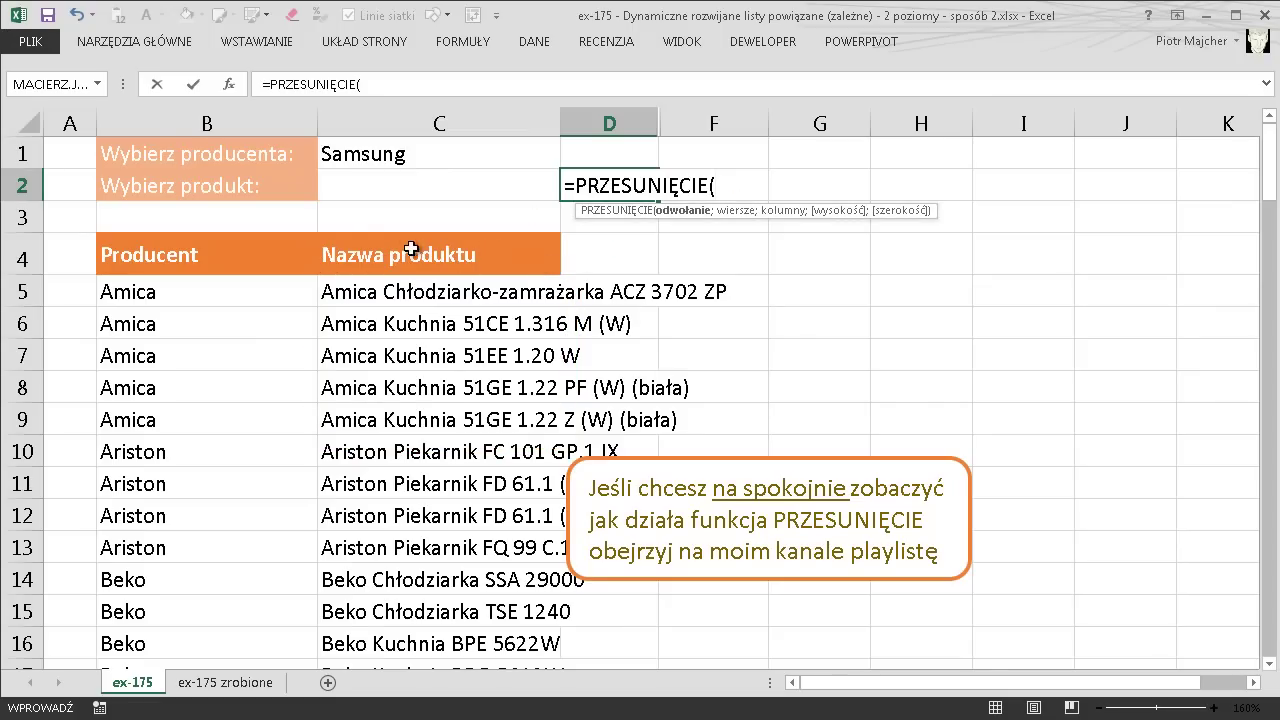
{"action": "left_click", "coordinate": [415, 249]}
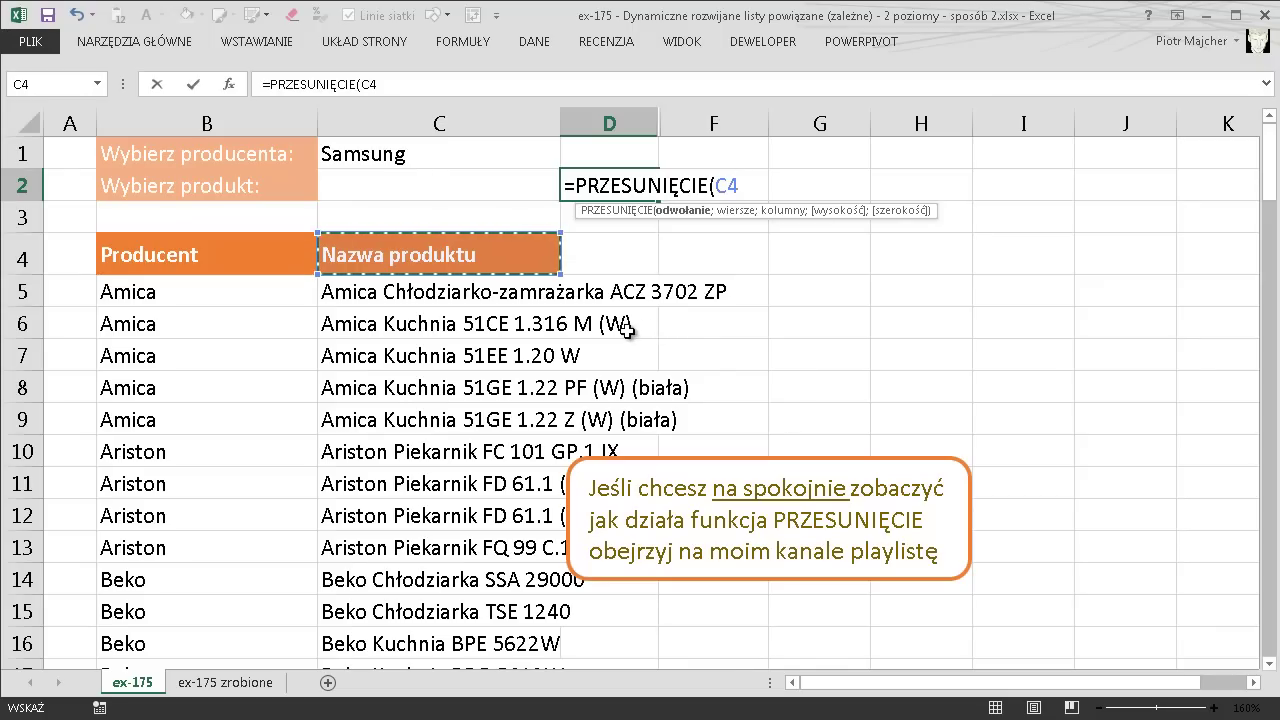
{"action": "key", "text": "F4"}
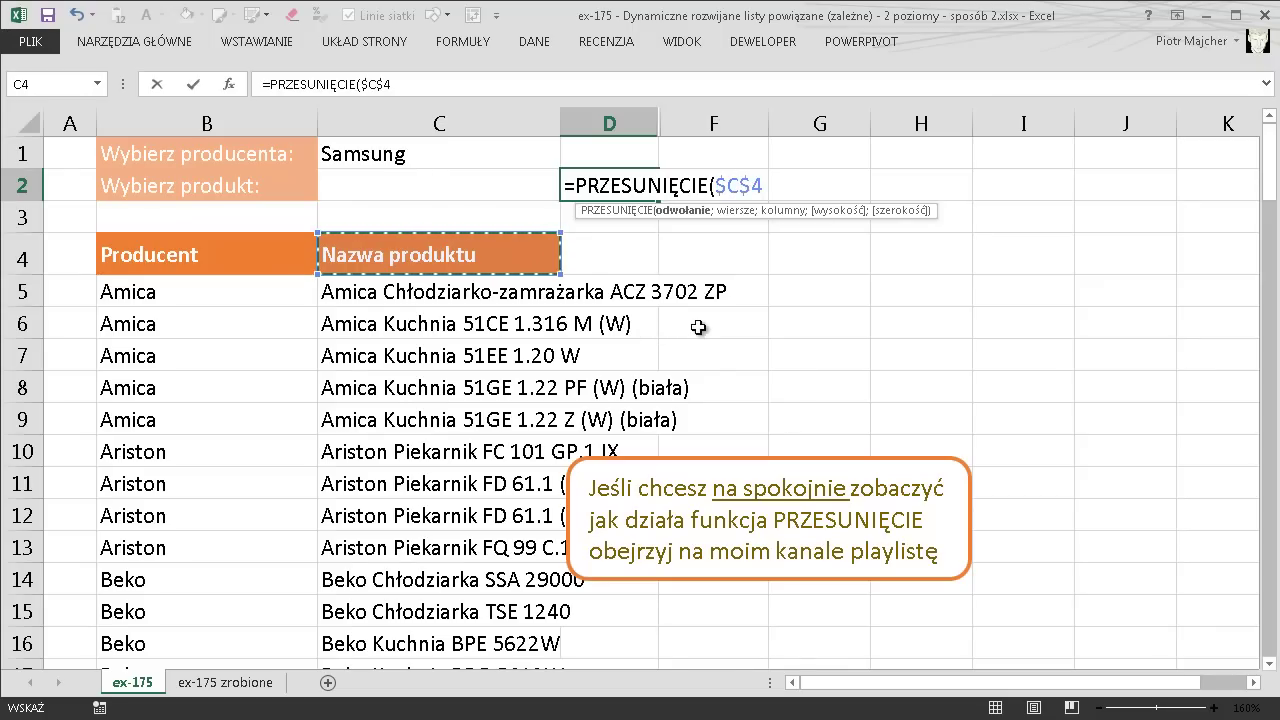
{"action": "type", "text": ";"}
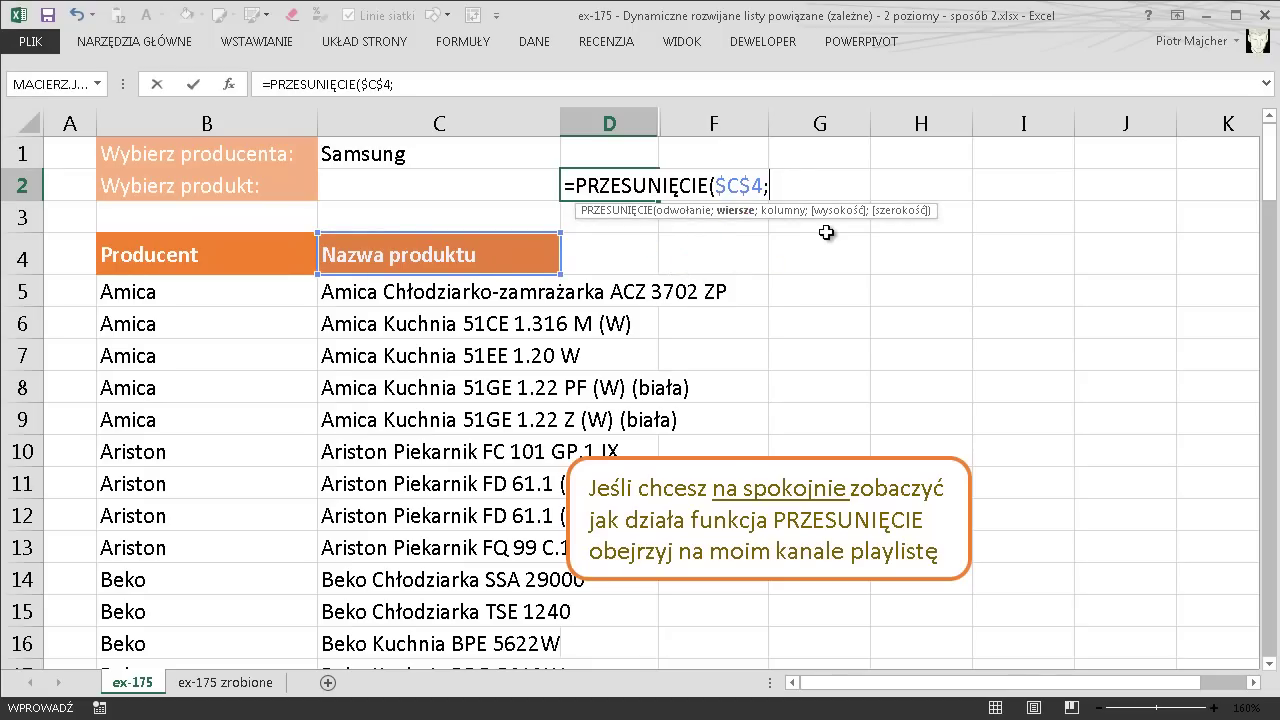
Add the row offset PODAJ.POZYCJĘ($C$1;$B$5:$B$108;0) to D2's formula
{"action": "type", "text": "poda"}
{"action": "key", "text": "Tab"}
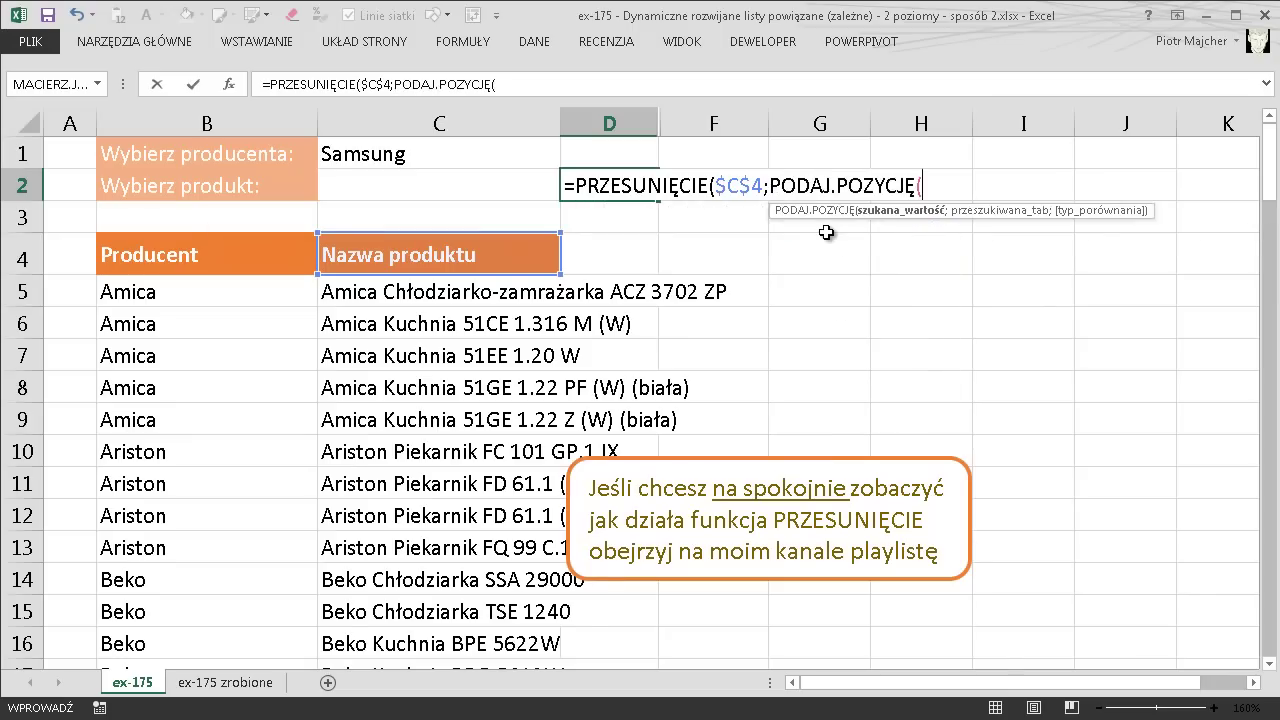
{"action": "left_click", "coordinate": [410, 158]}
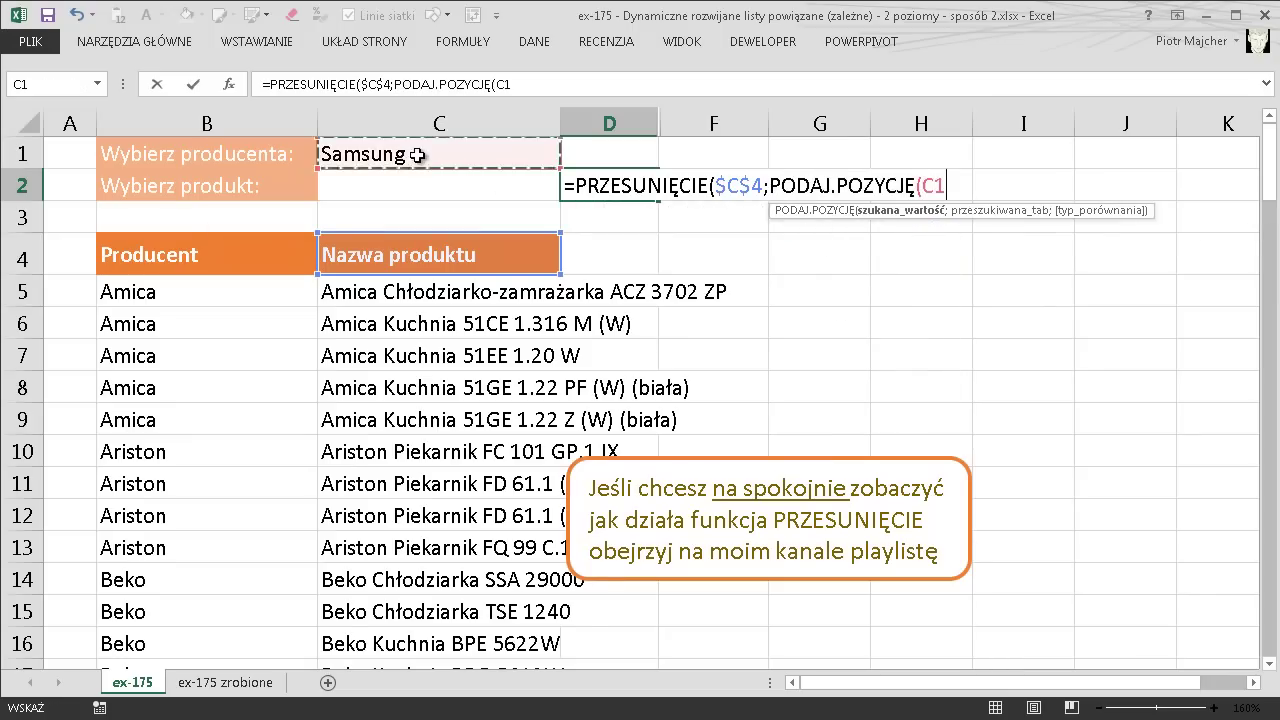
{"action": "key", "text": "F4"}
{"action": "type", "text": "$C$1;"}
{"action": "left_click", "coordinate": [250, 289]}
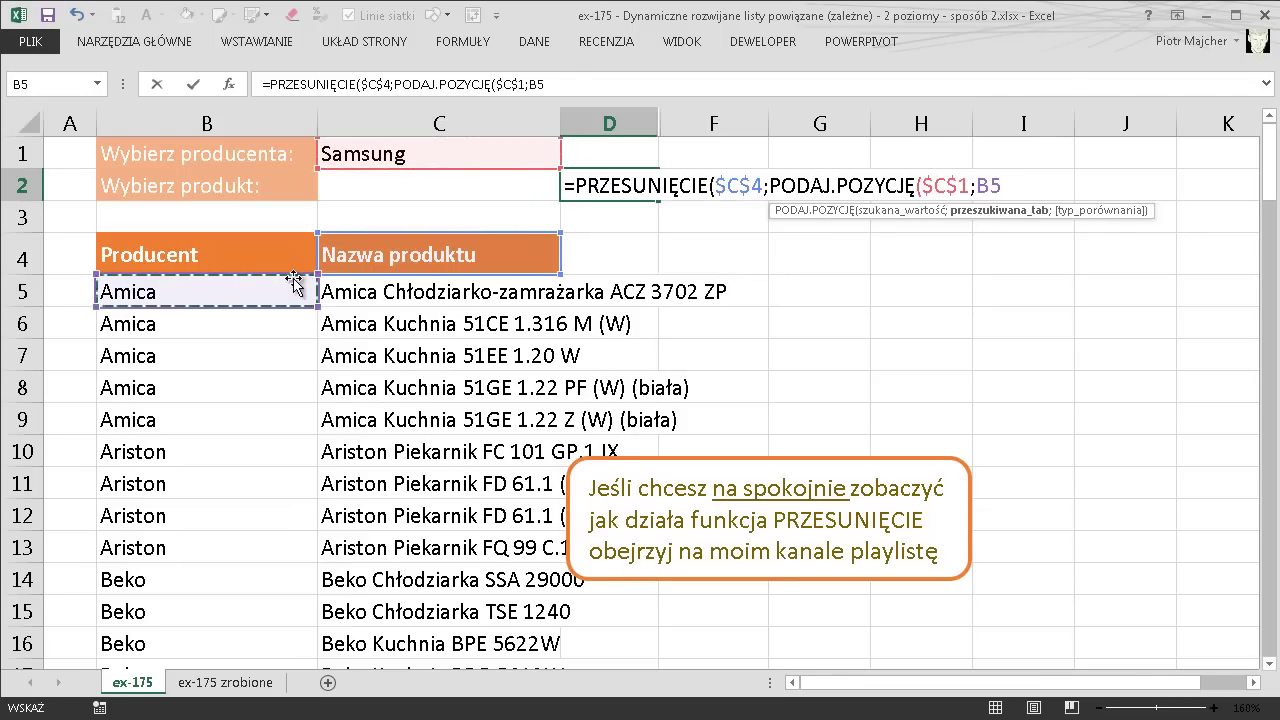
{"action": "key", "text": "ctrl+shift+Down"}
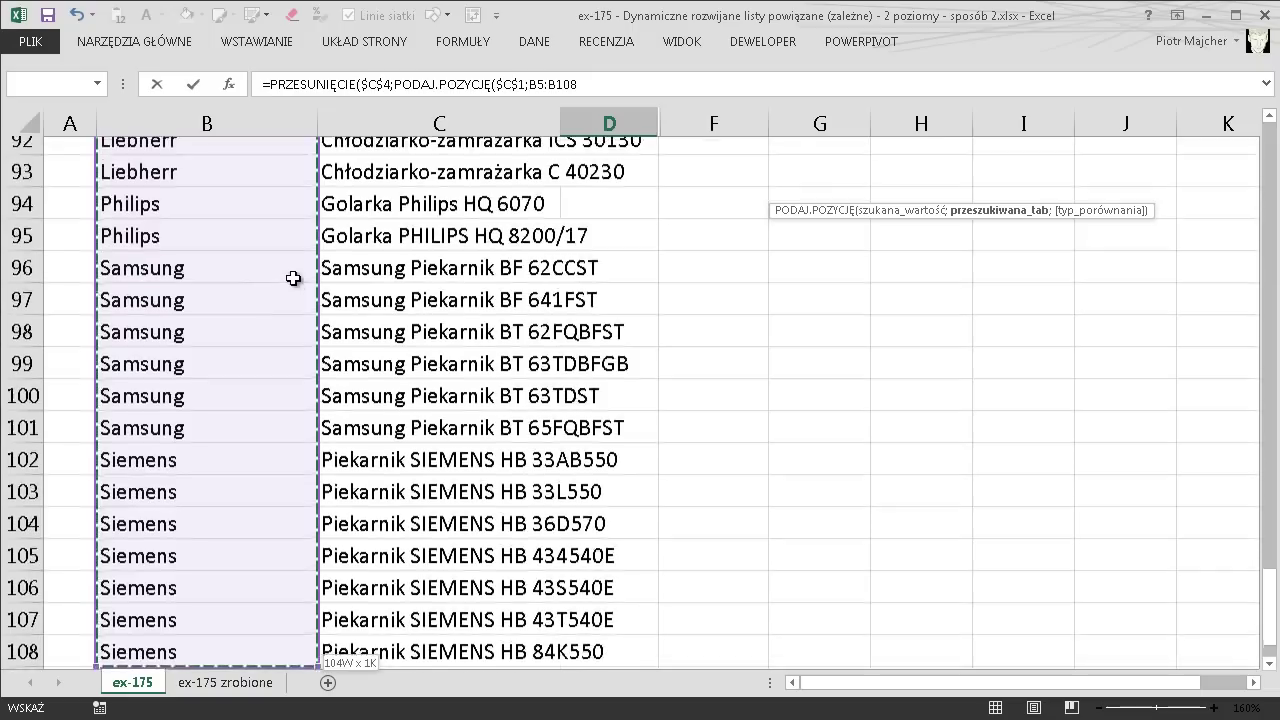
{"action": "key", "text": "ctrl+BackSpace"}
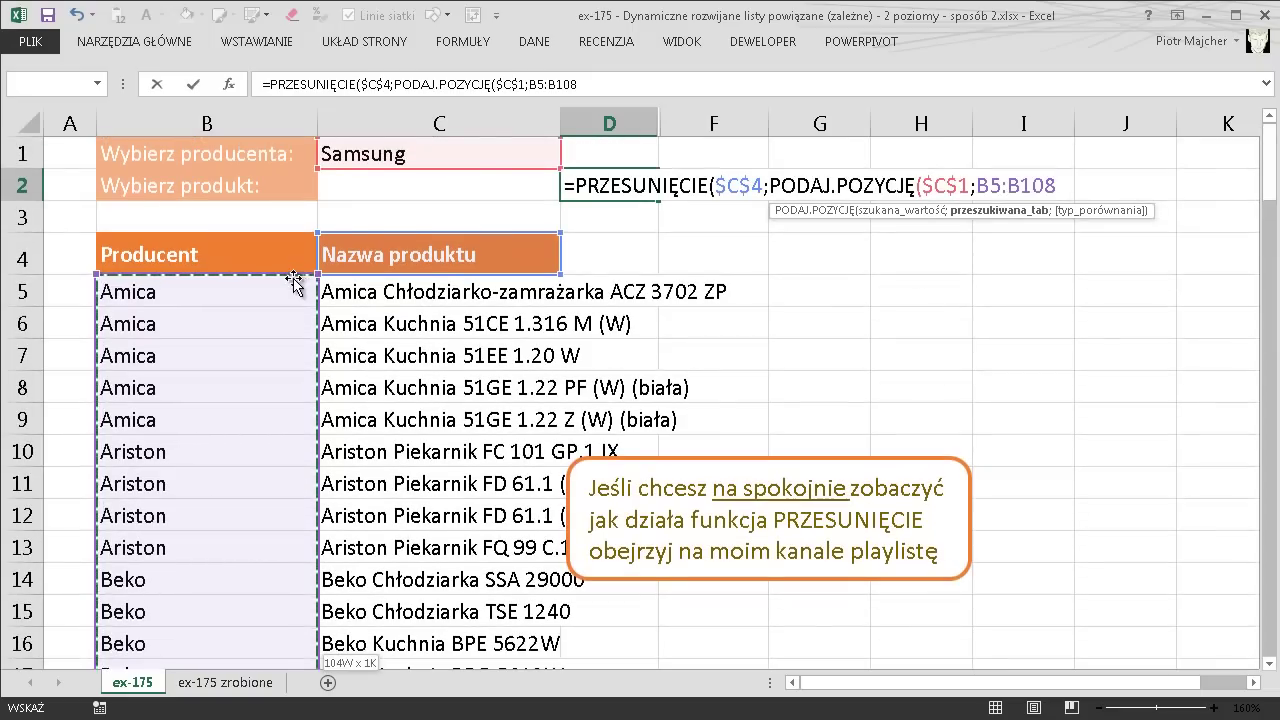
{"action": "key", "text": "F4"}
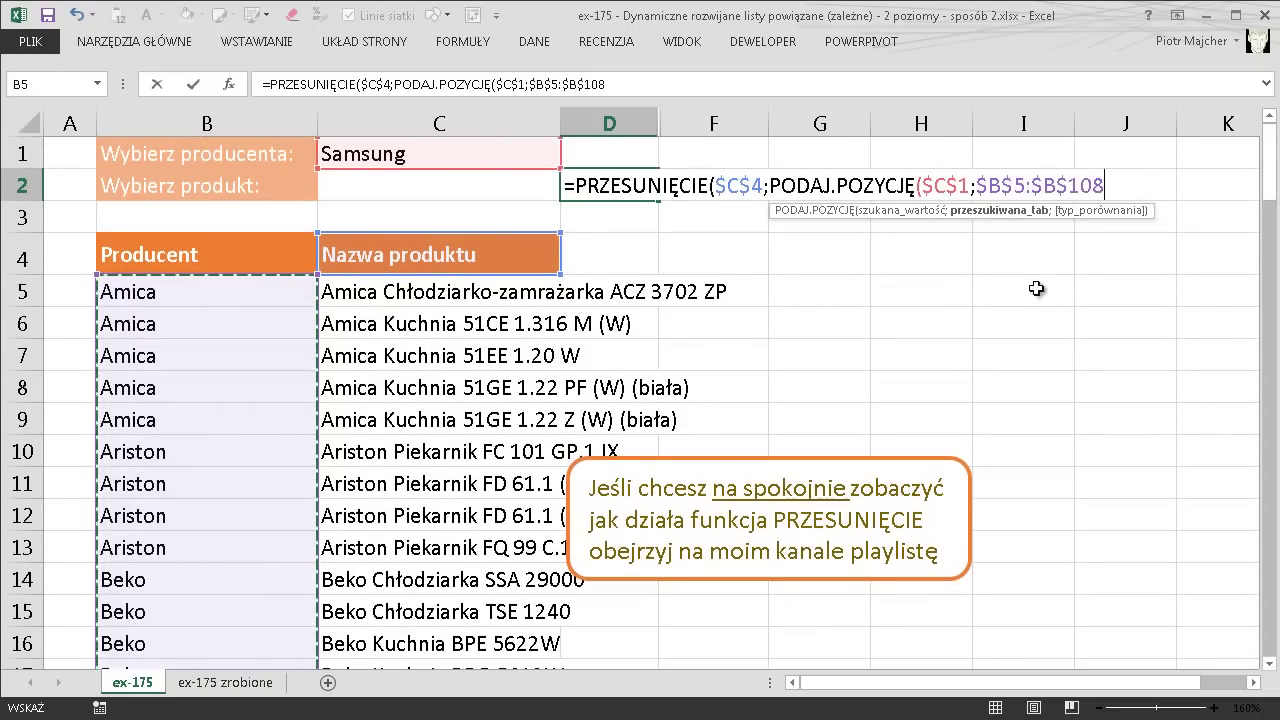
{"action": "type", "text": ";0"}
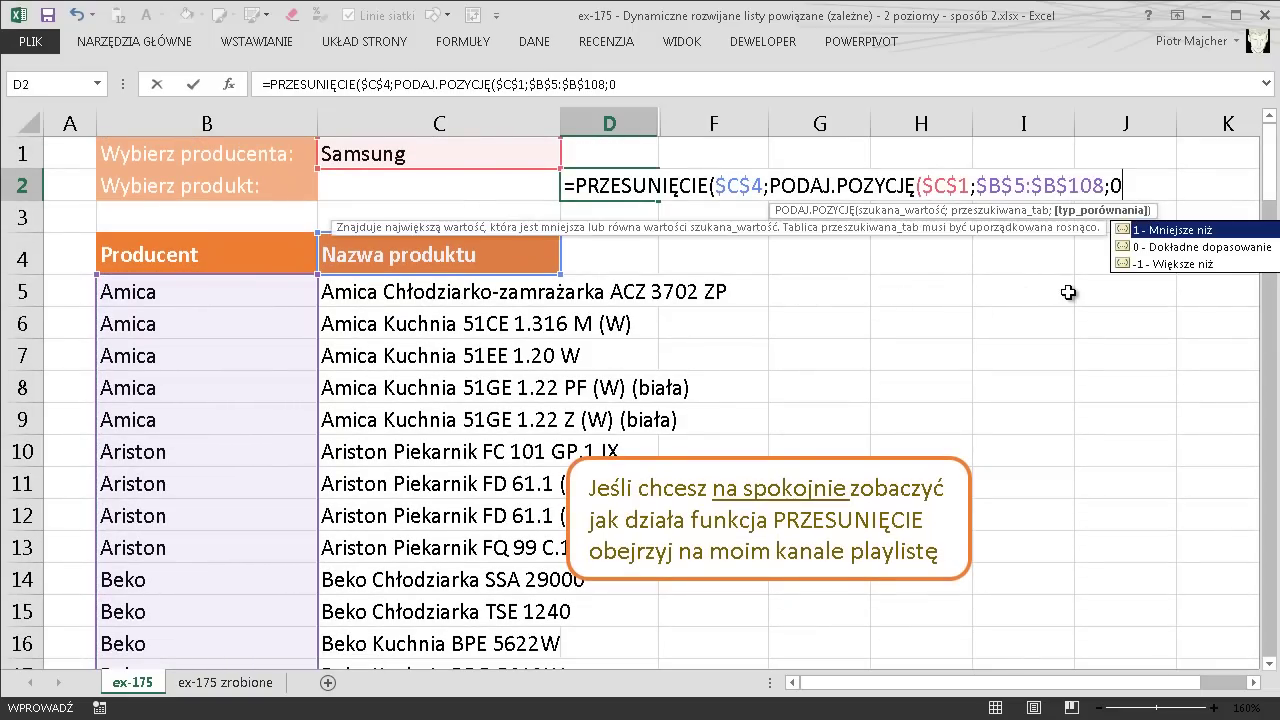
{"action": "type", "text": ")"}
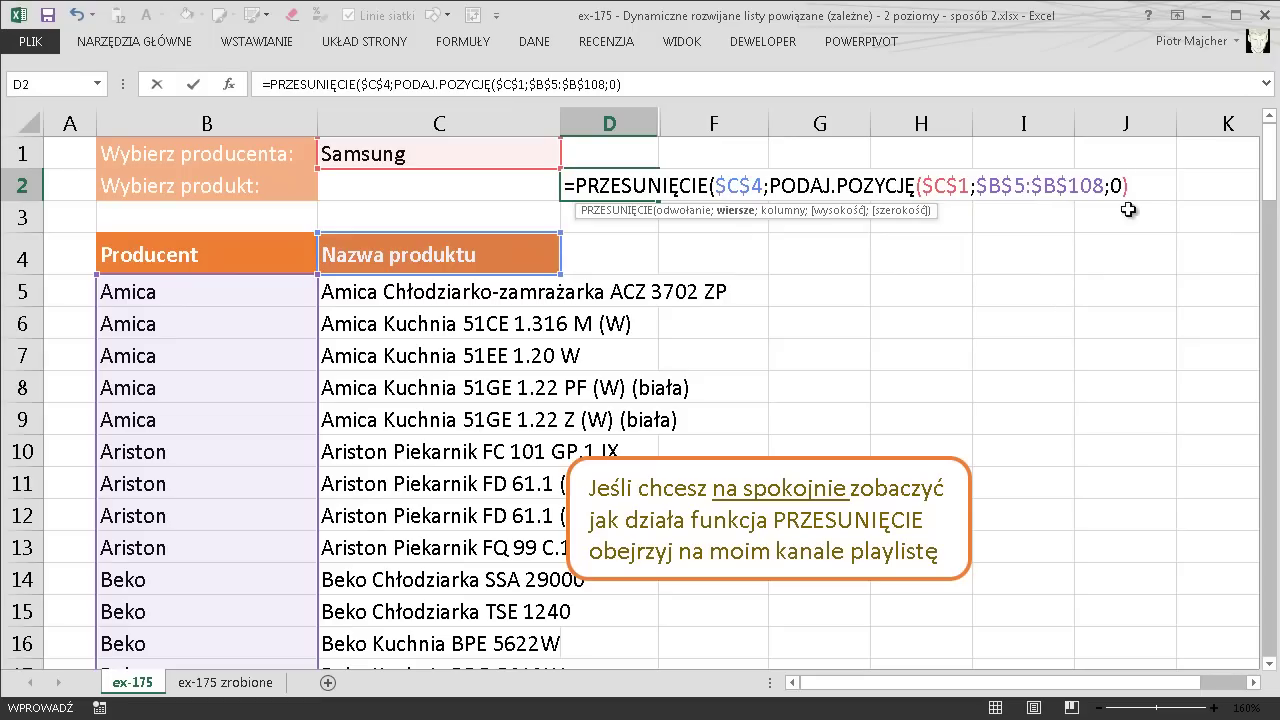
Evaluate the nested lookup to check it returns 92, then restore the full expression
{"action": "left_click_drag", "start_coordinate": [1136, 187], "coordinate": [777, 190]}
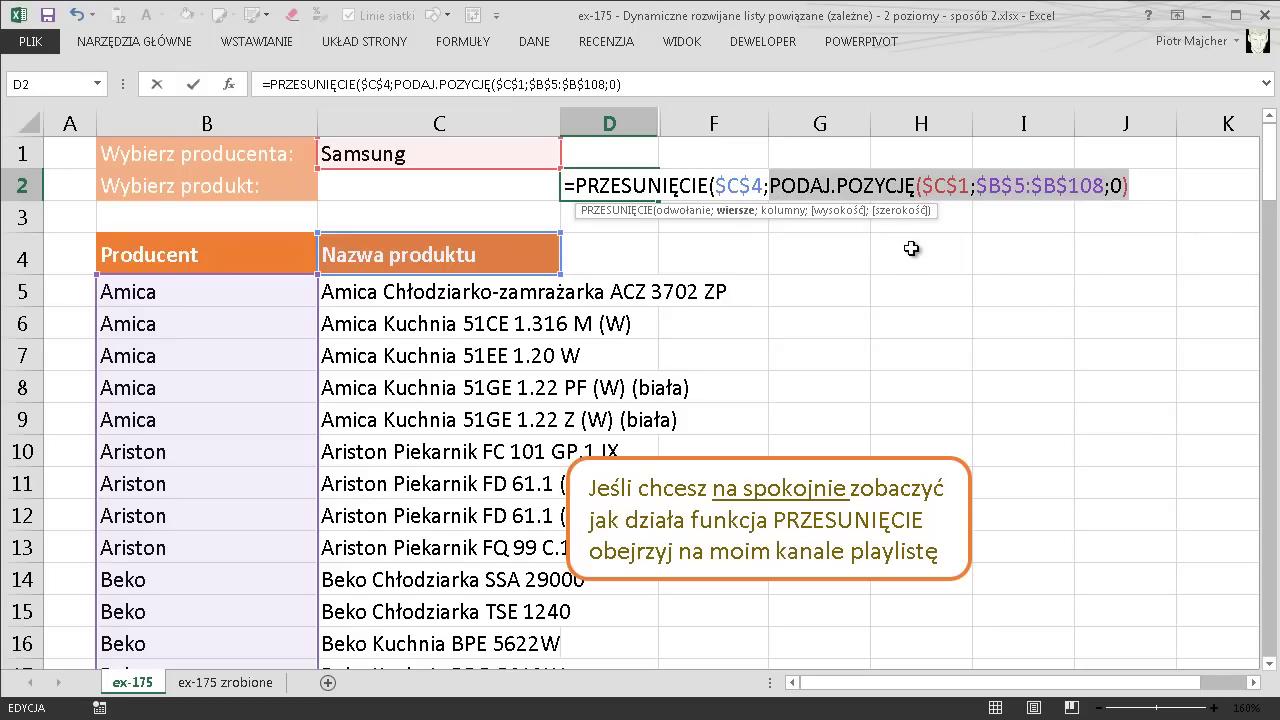
{"action": "key", "text": "F9"}
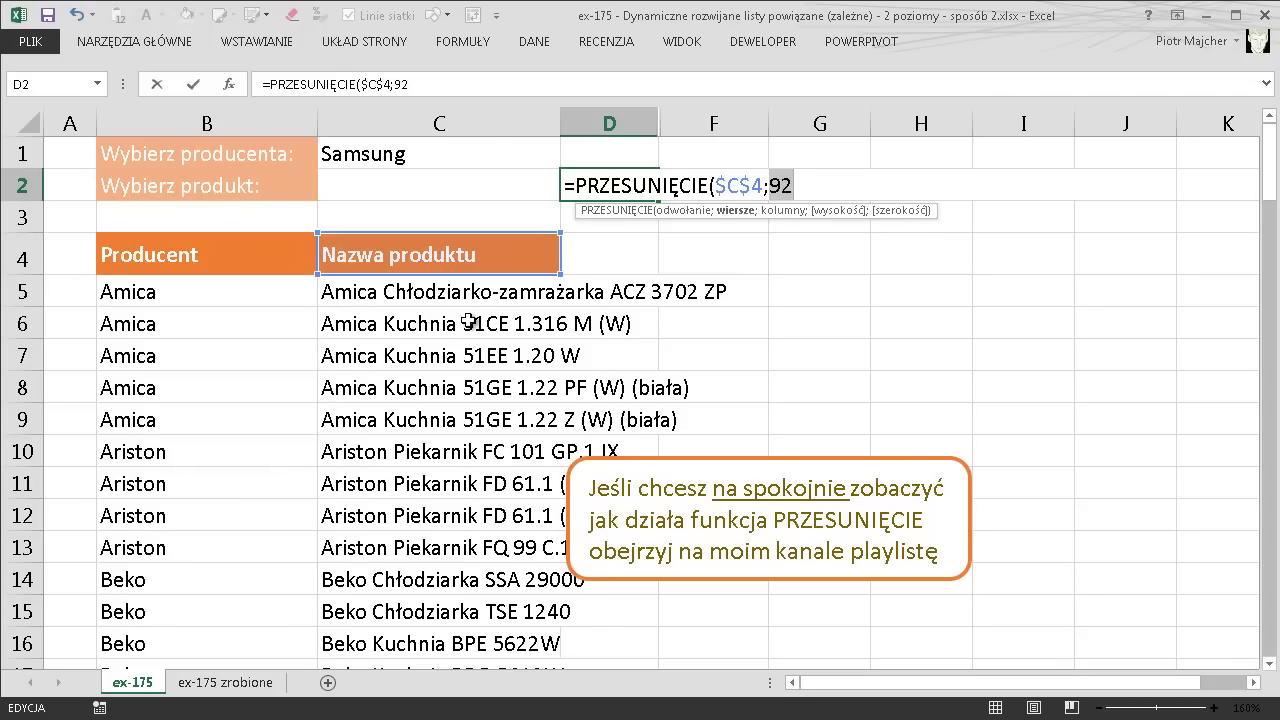
{"action": "key", "text": "ctrl+z"}
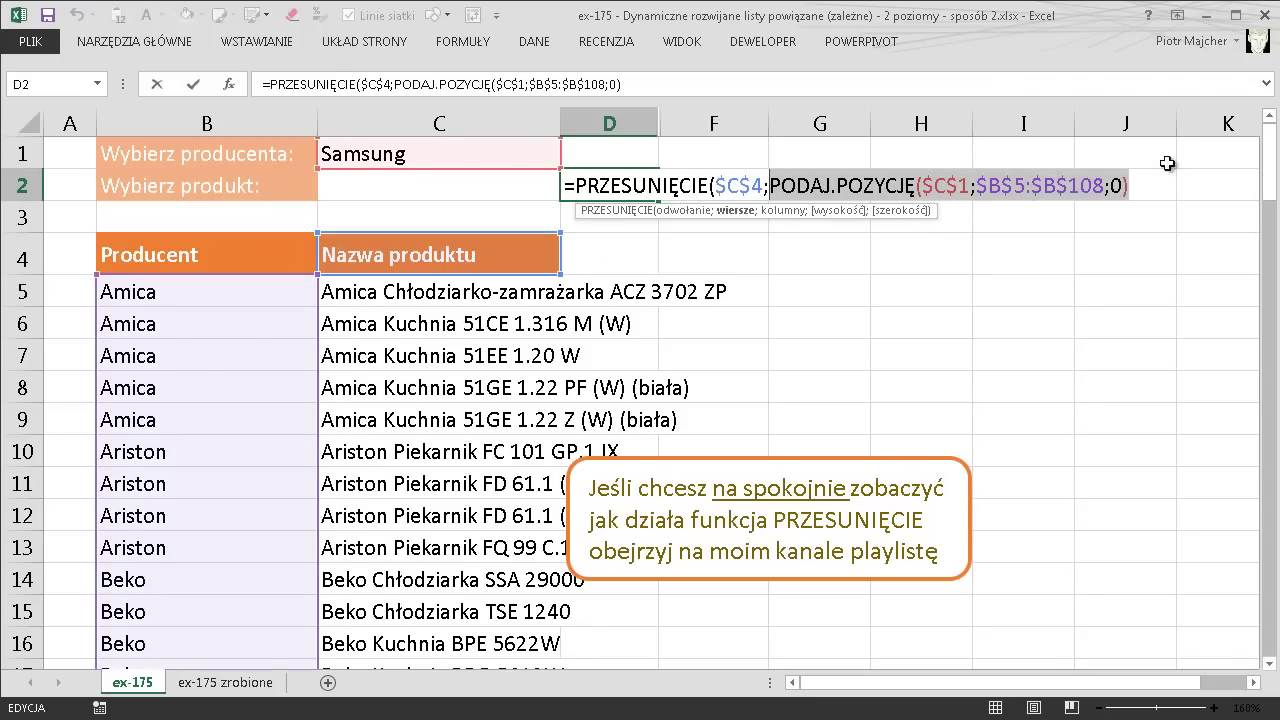
{"action": "key", "text": "F9"}
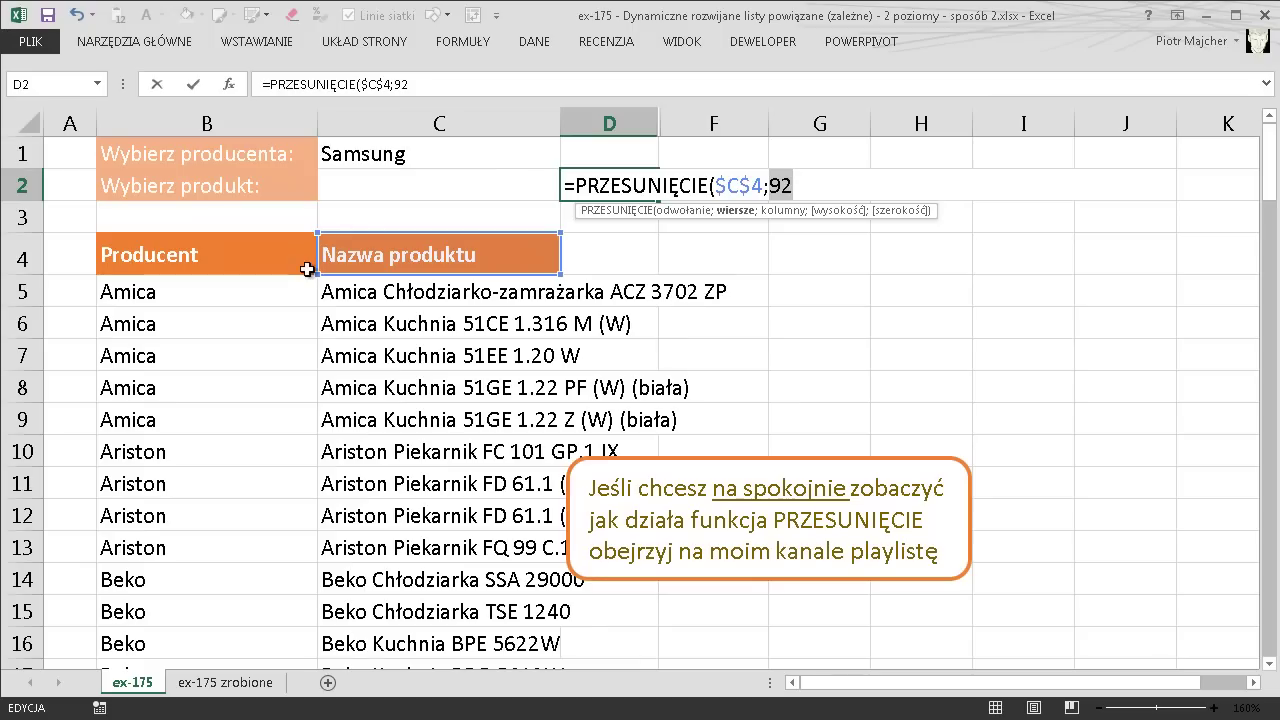
{"action": "mouse_move", "coordinate": [85, 262]}
{"action": "left_mouse_down"}
{"action": "mouse_move", "coordinate": [216, 267]}
{"action": "mouse_move", "coordinate": [108, 264]}
{"action": "left_mouse_up"}
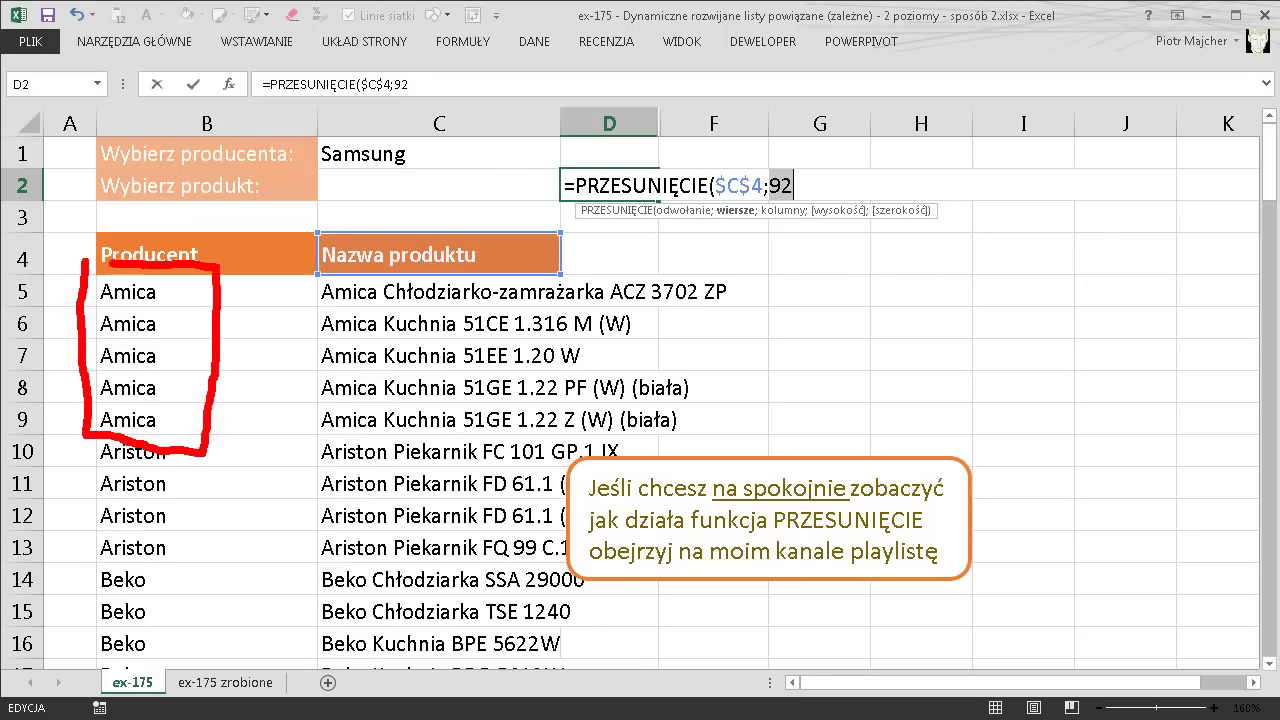
{"action": "mouse_move", "coordinate": [206, 299]}
{"action": "left_mouse_down"}
{"action": "mouse_move", "coordinate": [230, 273]}
{"action": "mouse_move", "coordinate": [266, 290]}
{"action": "left_mouse_up"}
{"action": "key", "text": "Escape"}
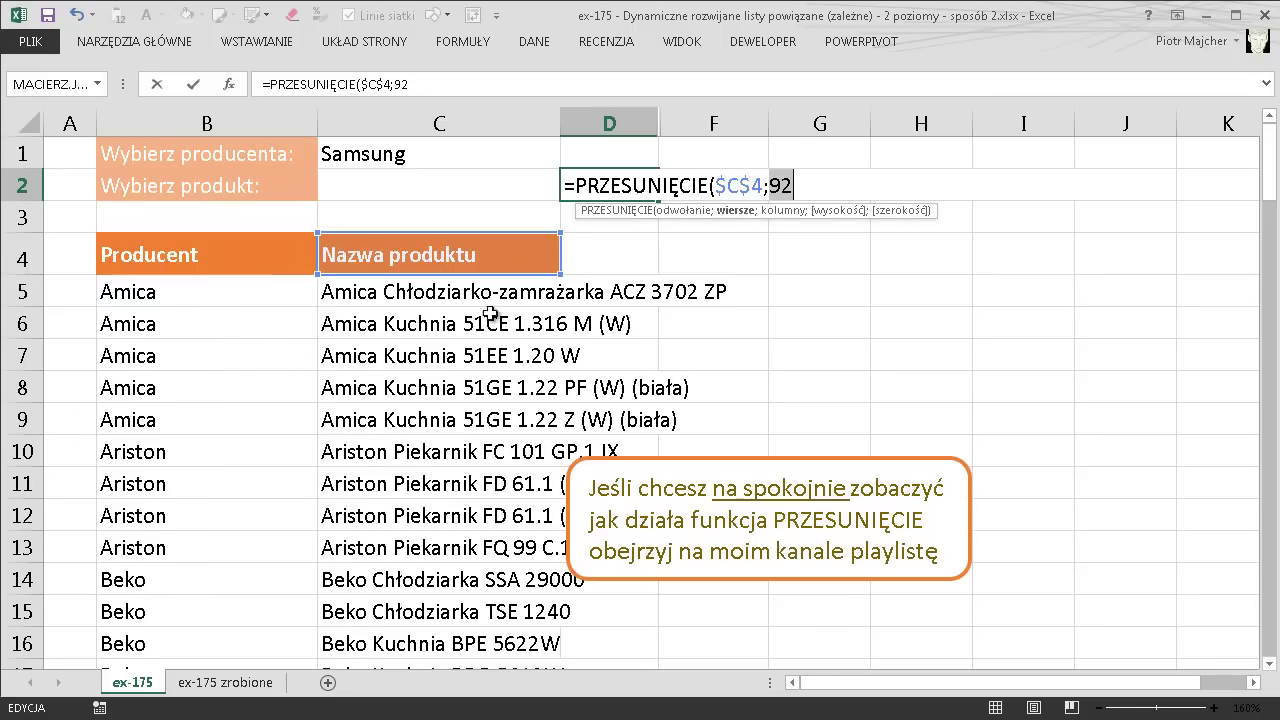
{"action": "type", "text": "PODAJ.POZYCJĘ($C$1;$B$5:$B$108;0)"}
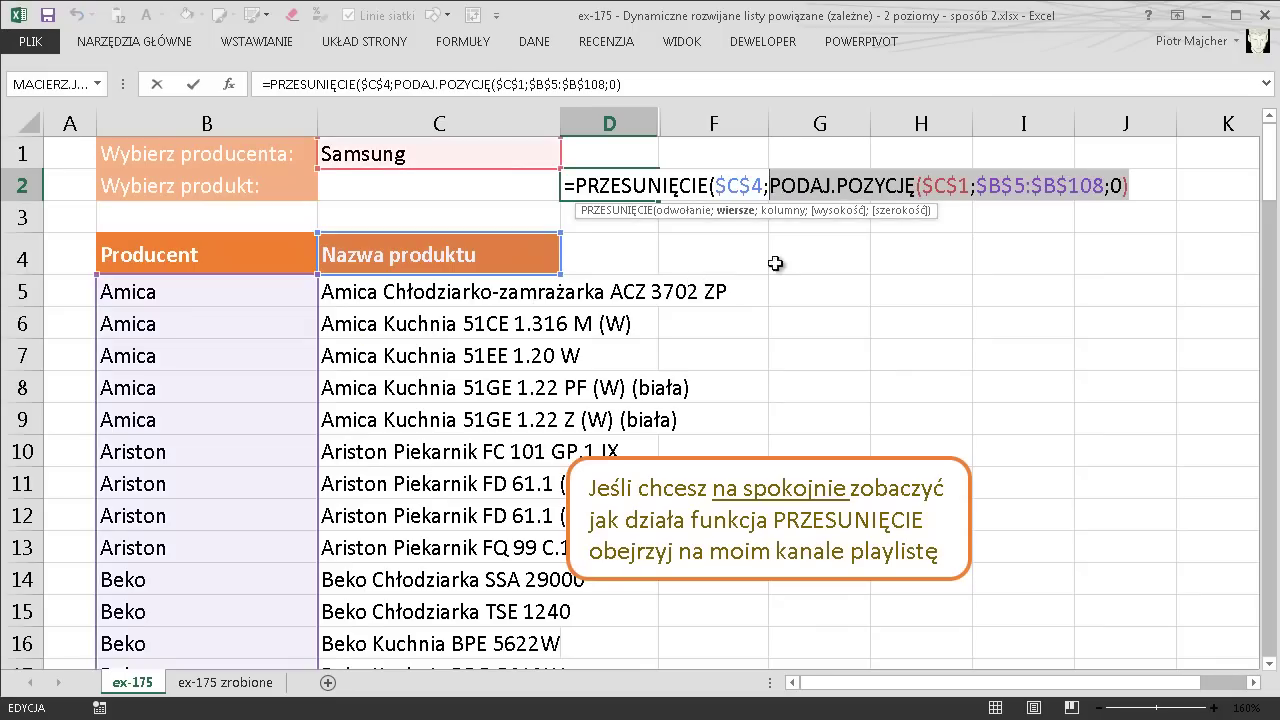
{"action": "left_click", "coordinate": [1151, 195]}
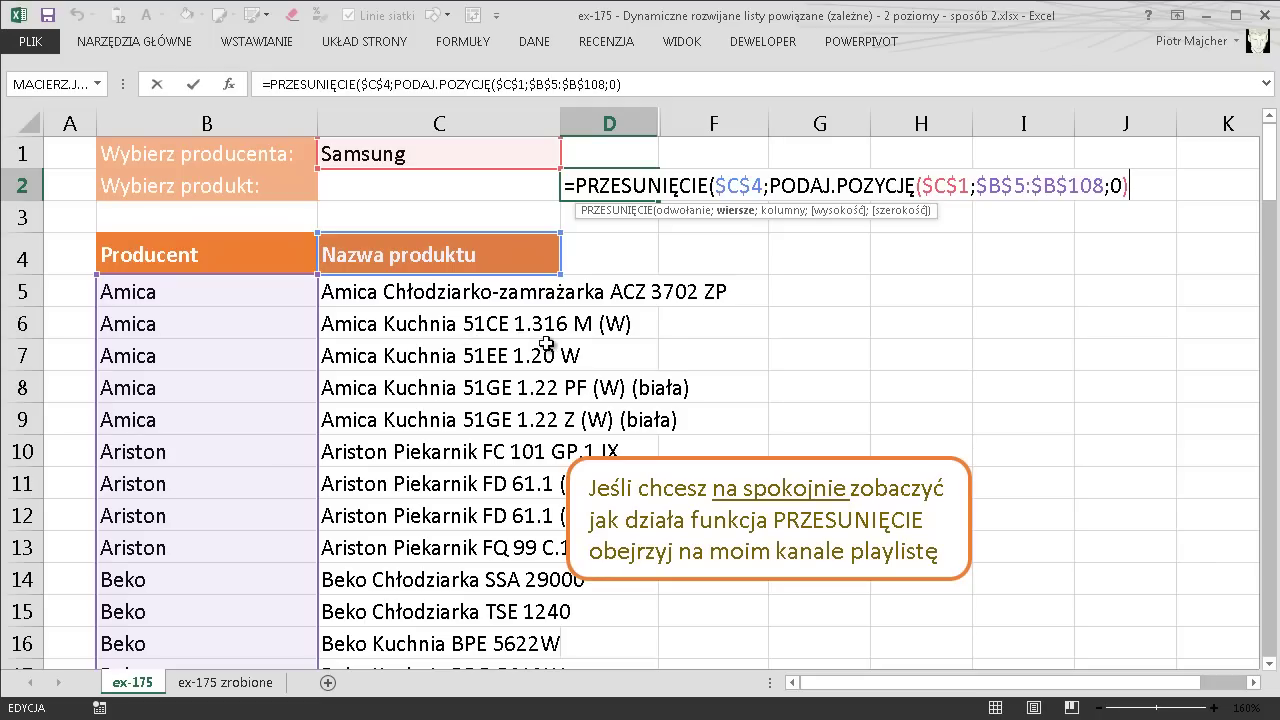
Add a separator after the lookup and mark the Nazwa produktu header with red annotations
{"action": "type", "text": ";0"}
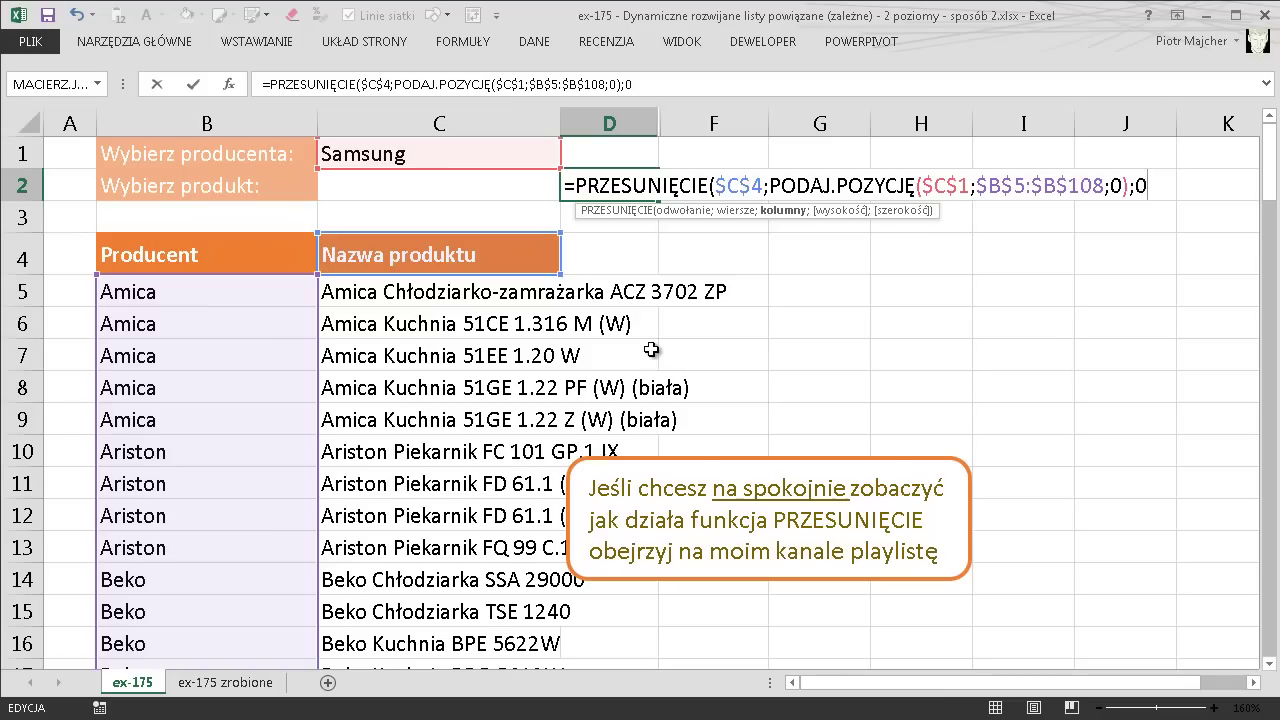
{"action": "left_click_drag", "start_coordinate": [400, 238], "coordinate": [362, 226]}
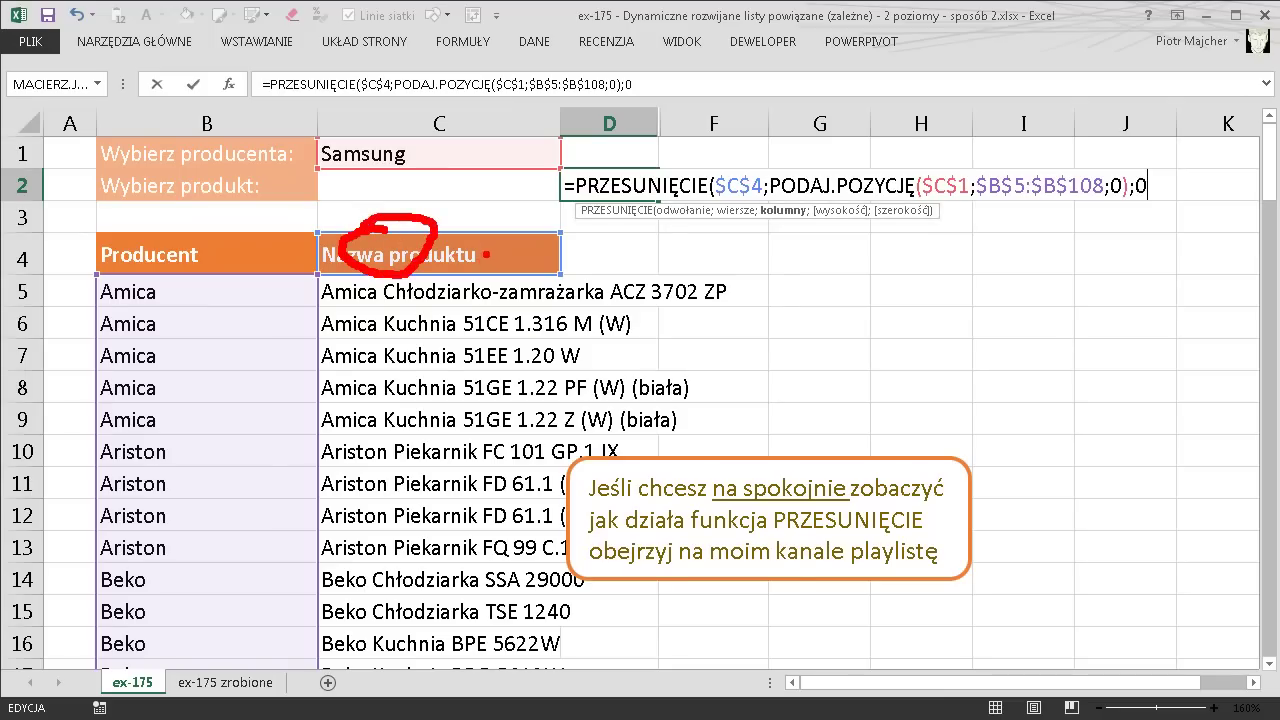
{"action": "left_click_drag", "start_coordinate": [525, 226], "coordinate": [580, 263]}
{"action": "mouse_move", "coordinate": [259, 217]}
{"action": "left_mouse_down"}
{"action": "mouse_move", "coordinate": [292, 261]}
{"action": "mouse_move", "coordinate": [330, 218]}
{"action": "left_mouse_up"}
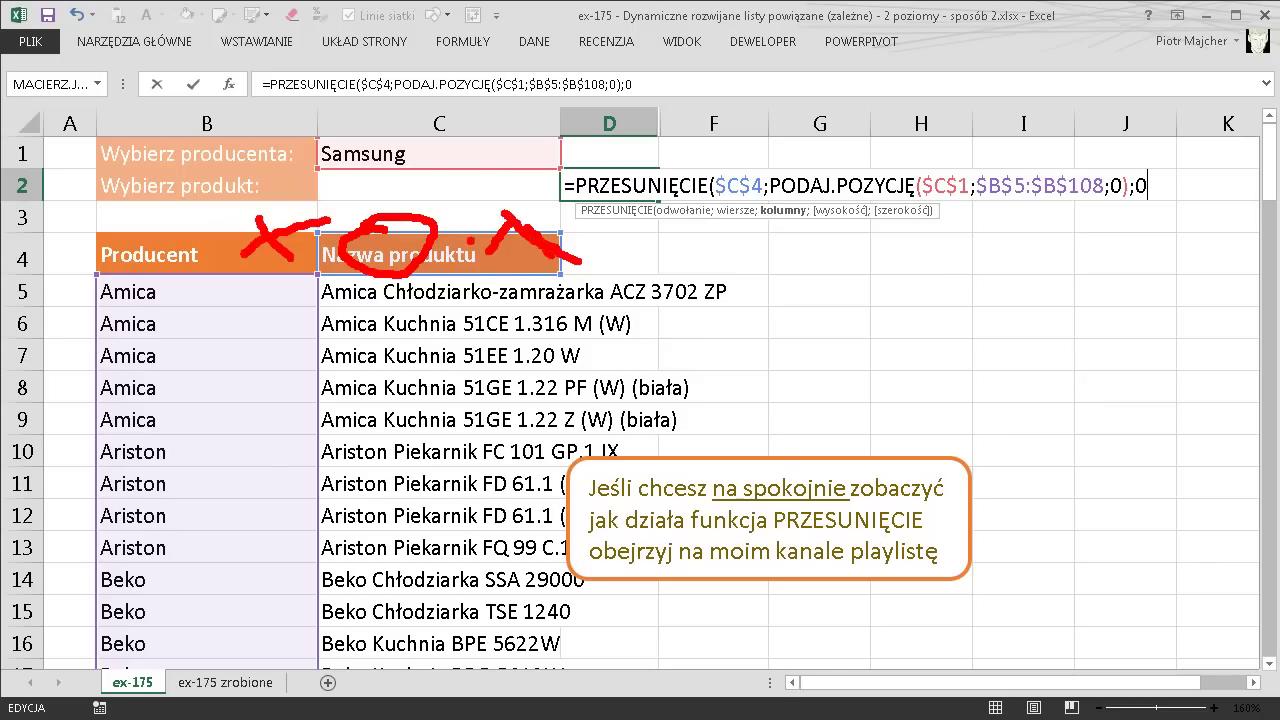
{"action": "left_click_drag", "start_coordinate": [468, 244], "coordinate": [576, 186]}
{"action": "key", "text": "e"}
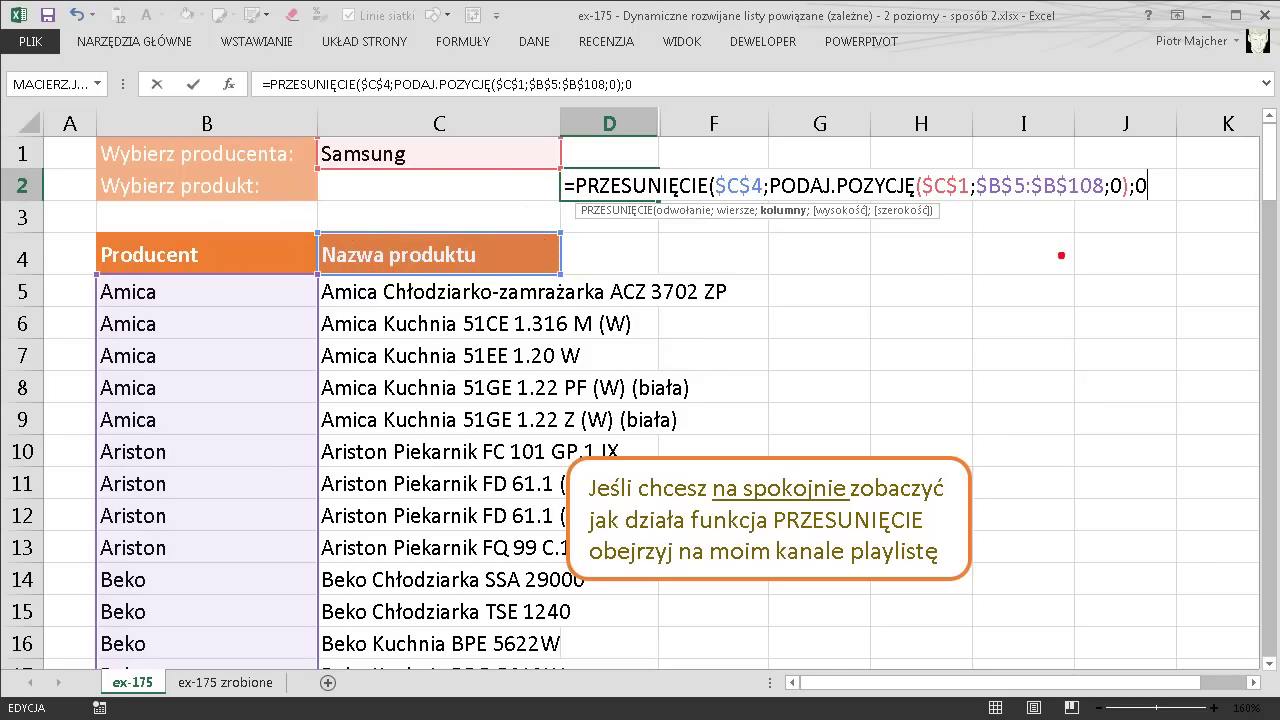
{"action": "key", "text": "Escape"}
Complete the zero column offset so the formula ends …;0);0;, then annotate column C
{"action": "type", "text": ";"}
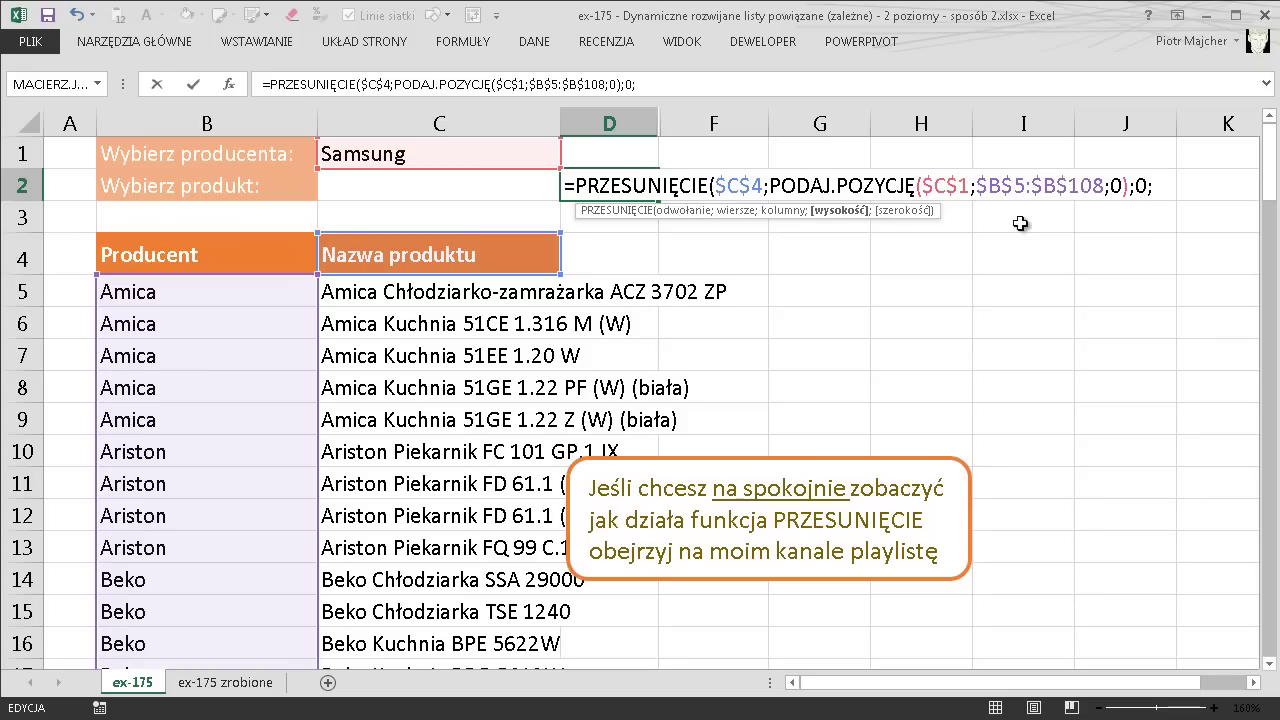
{"action": "key", "text": "ctrl+2"}
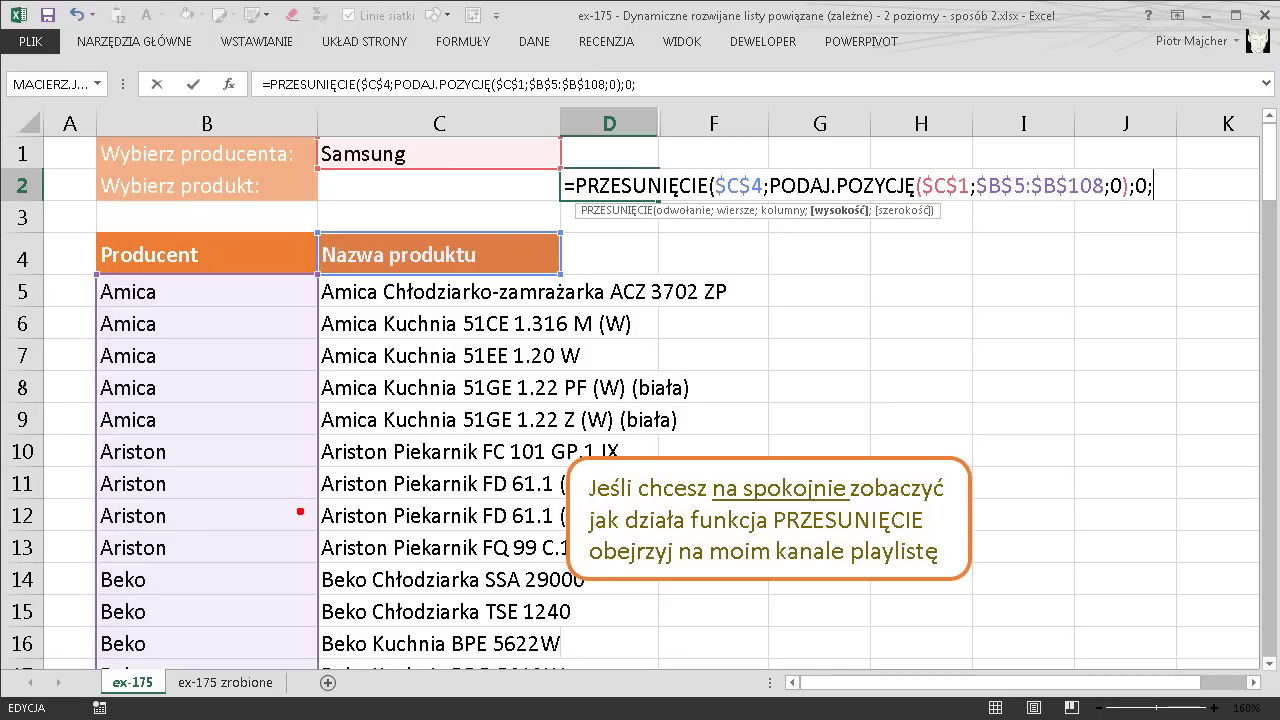
{"action": "left_click_drag", "start_coordinate": [319, 530], "coordinate": [553, 602]}
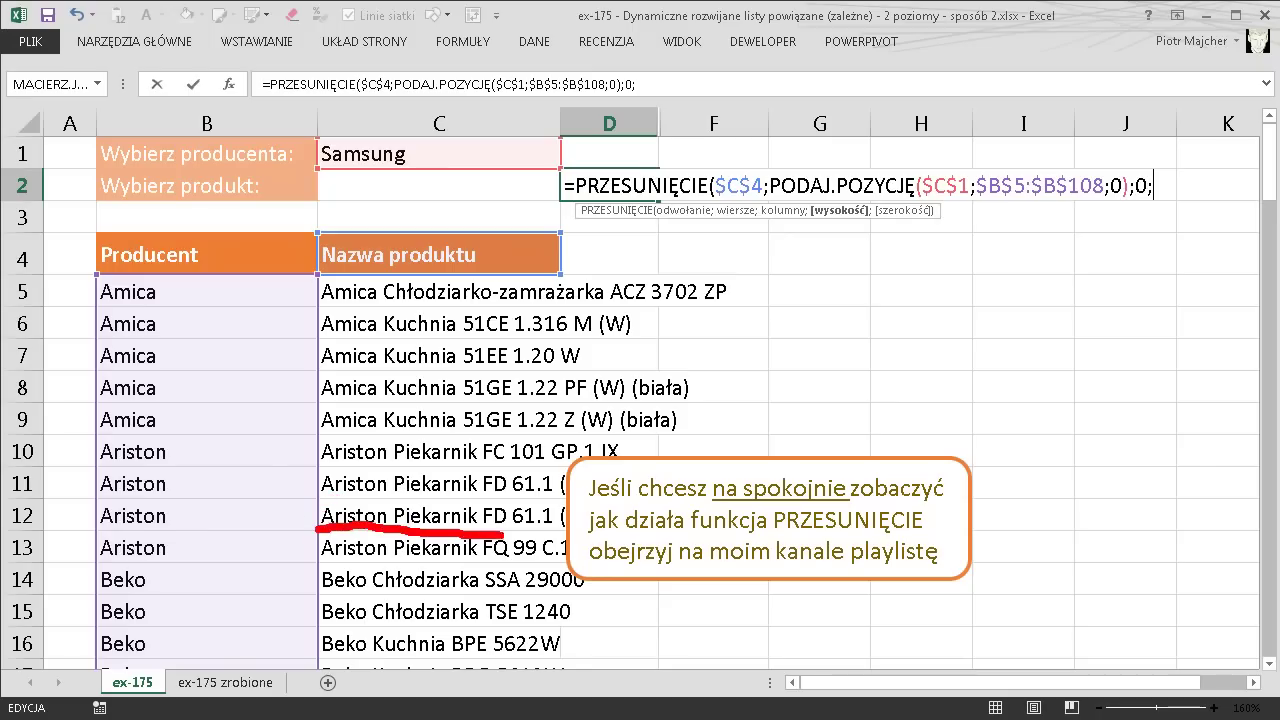
{"action": "left_click_drag", "start_coordinate": [318, 530], "coordinate": [312, 608]}
{"action": "left_click_drag", "start_coordinate": [400, 598], "coordinate": [400, 645]}
{"action": "left_click_drag", "start_coordinate": [358, 588], "coordinate": [440, 613]}
{"action": "key", "text": "Escape"}
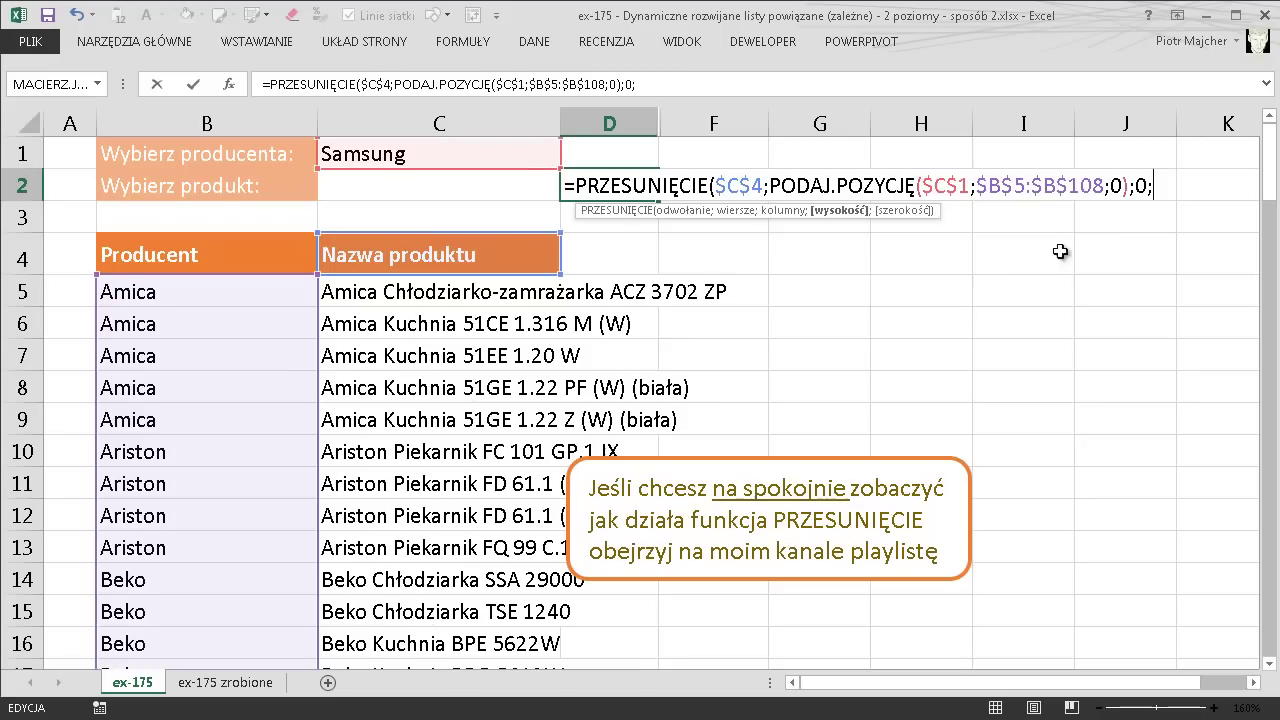
Insert LICZ.JEŻELI counting over the absolute range $B$5:$B$108 as the OFFSET height
{"action": "type", "text": "licz"}
{"action": "key", "text": "Down"}
{"action": "key", "text": "Up"}
{"action": "key", "text": "Tab"}
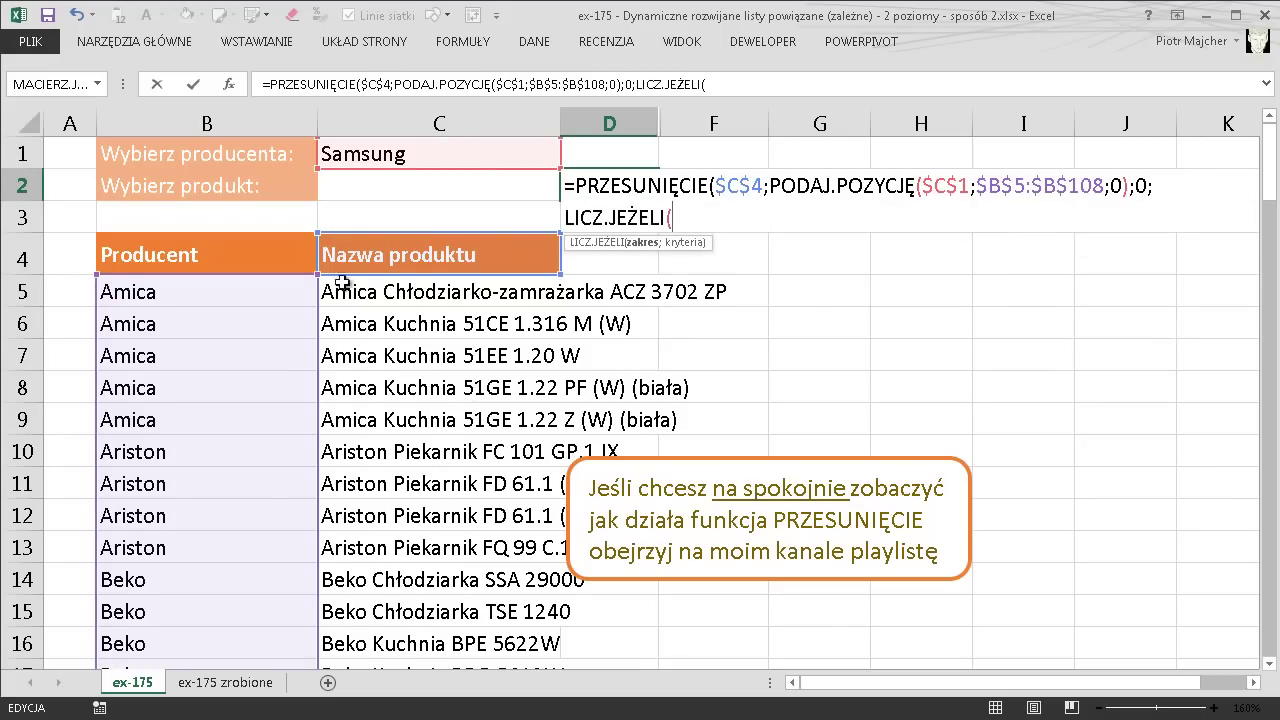
{"action": "left_click", "coordinate": [243, 289]}
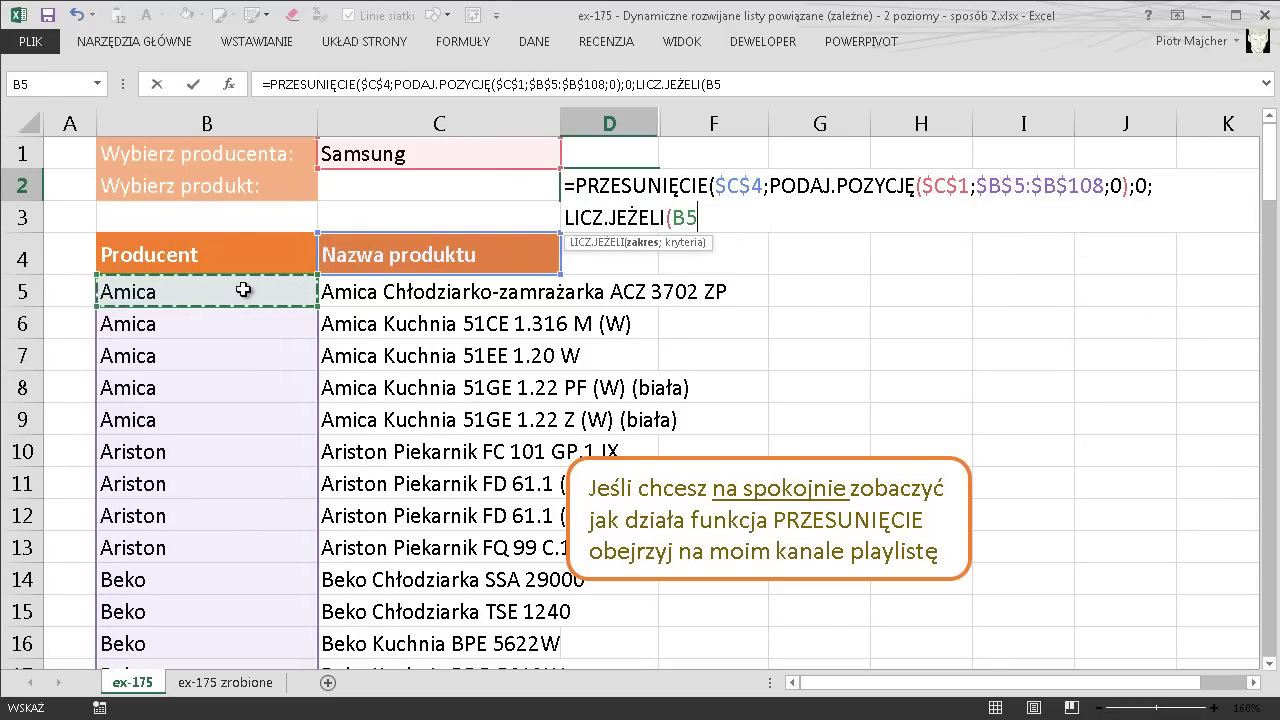
{"action": "key", "text": "ctrl+shift+Down"}
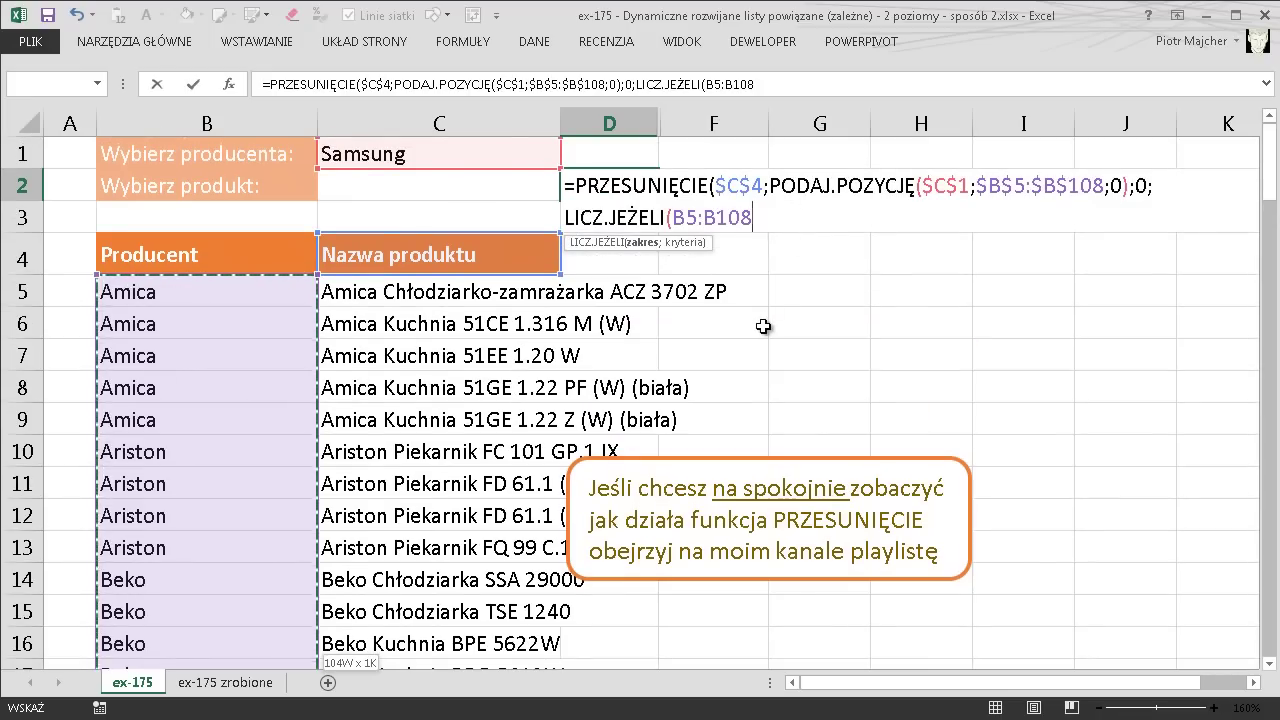
{"action": "key", "text": "F4"}
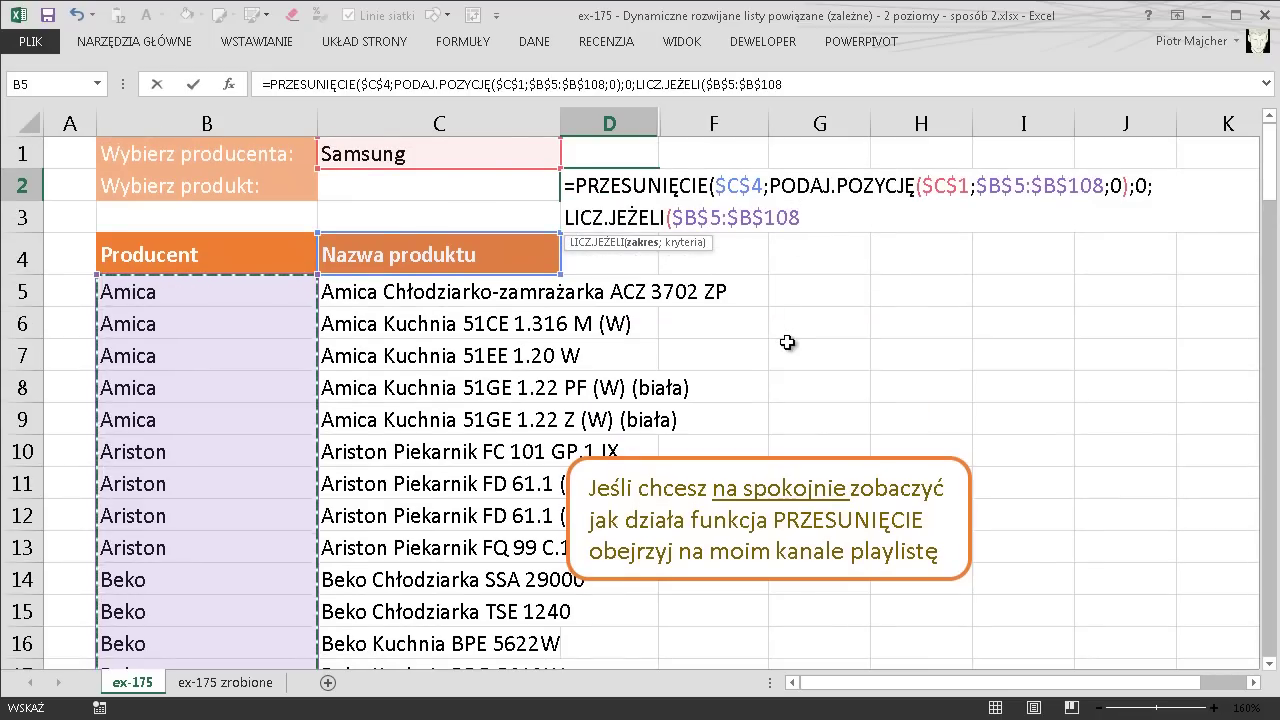
Add criterion $C$1 and width 1, then enter the D2 formula, which shows #ARG!
{"action": "type", "text": ";"}
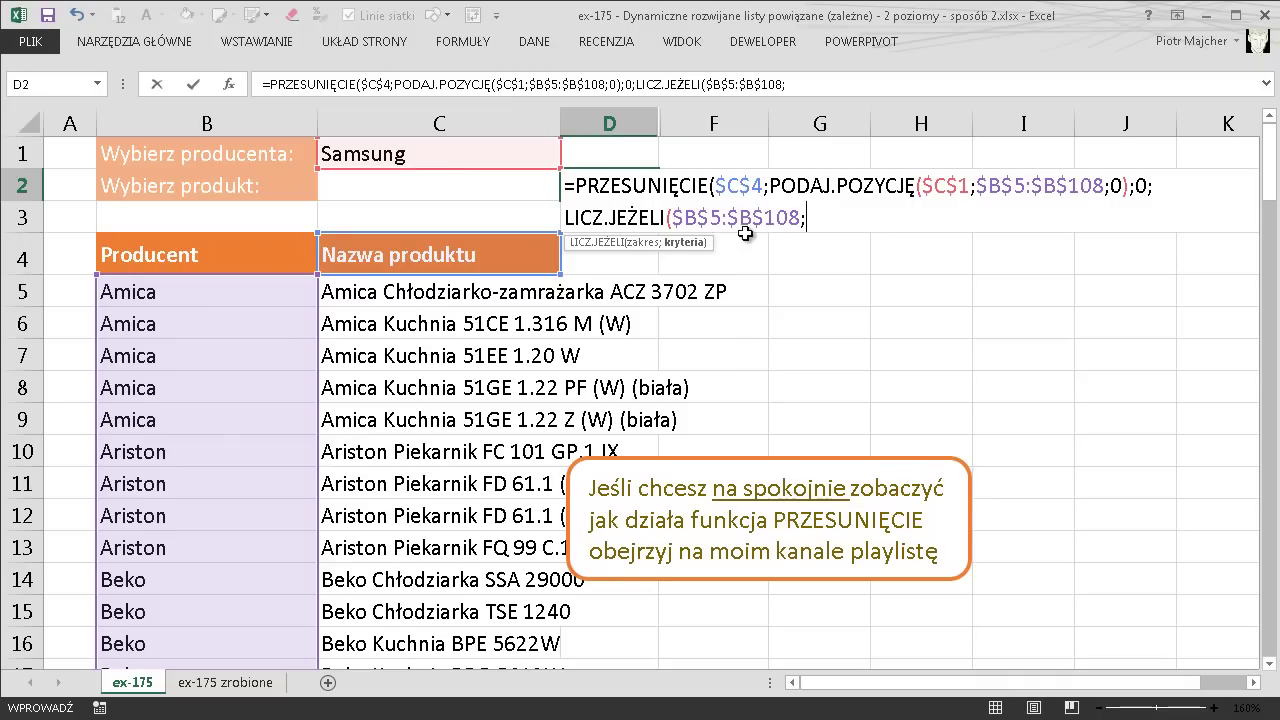
{"action": "left_click", "coordinate": [480, 157]}
{"action": "key", "text": "F4"}
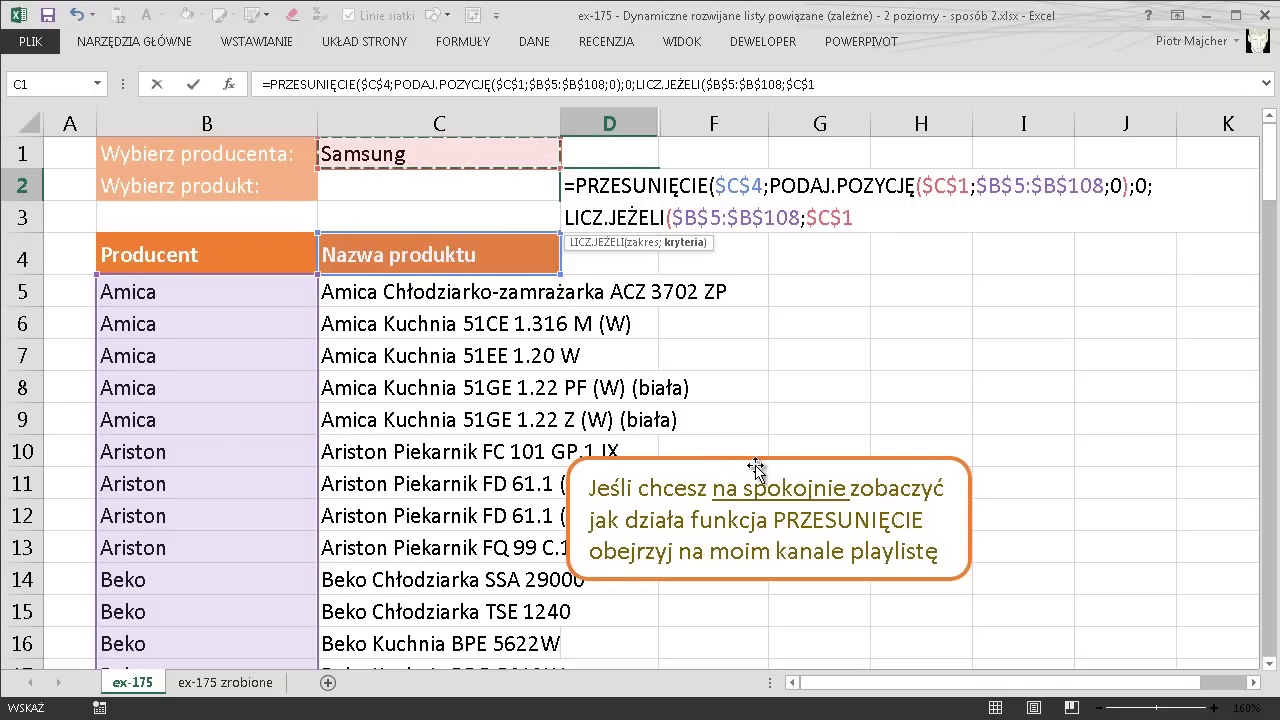
{"action": "type", "text": ")"}
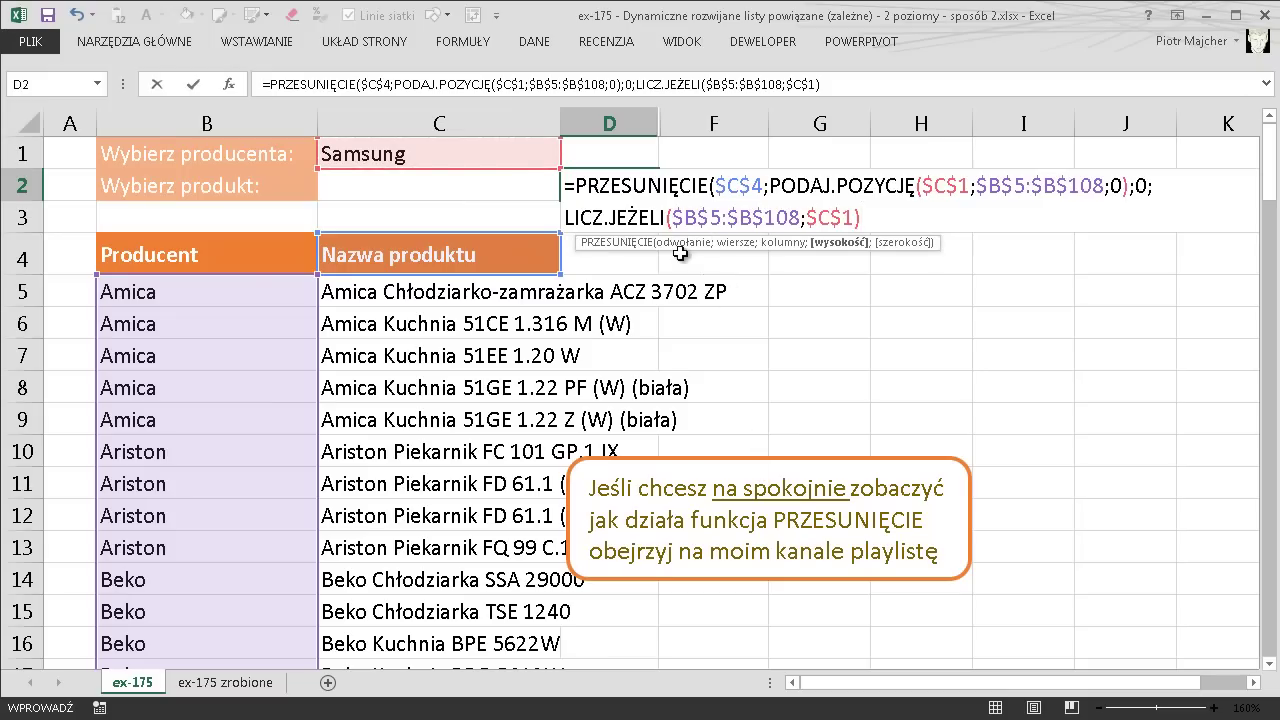
{"action": "type", "text": ";"}
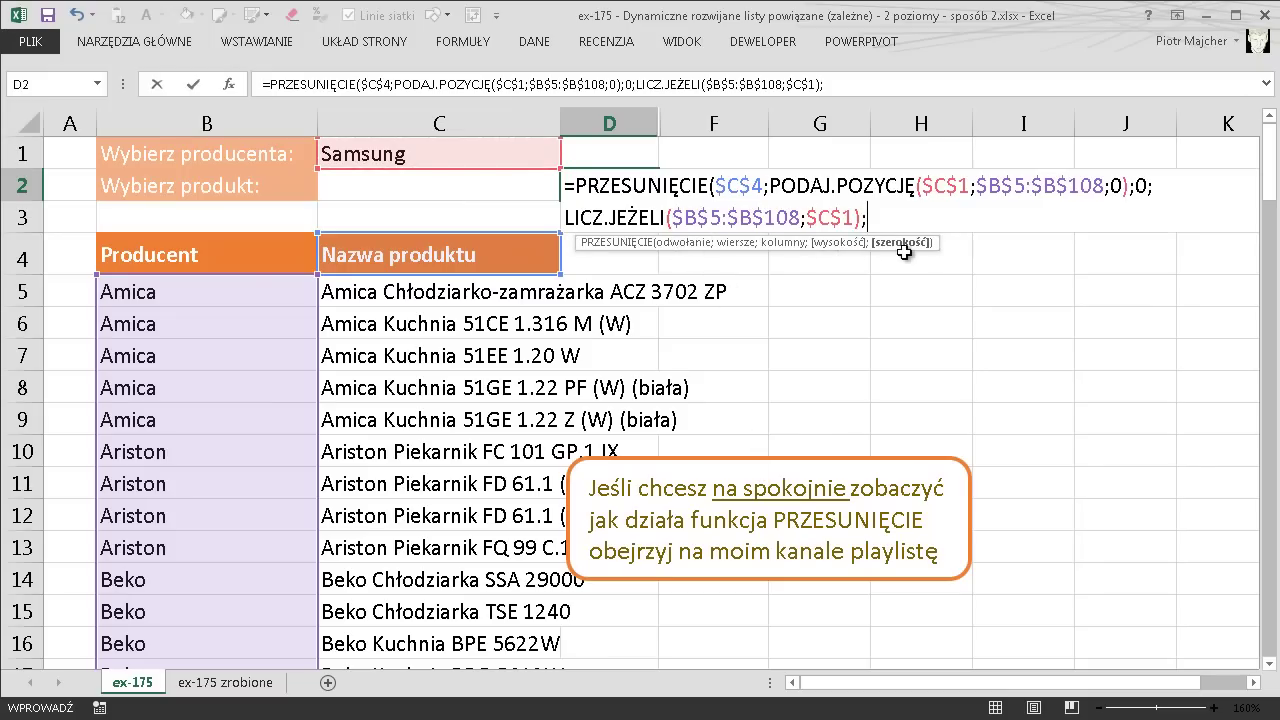
{"action": "type", "text": "1)"}
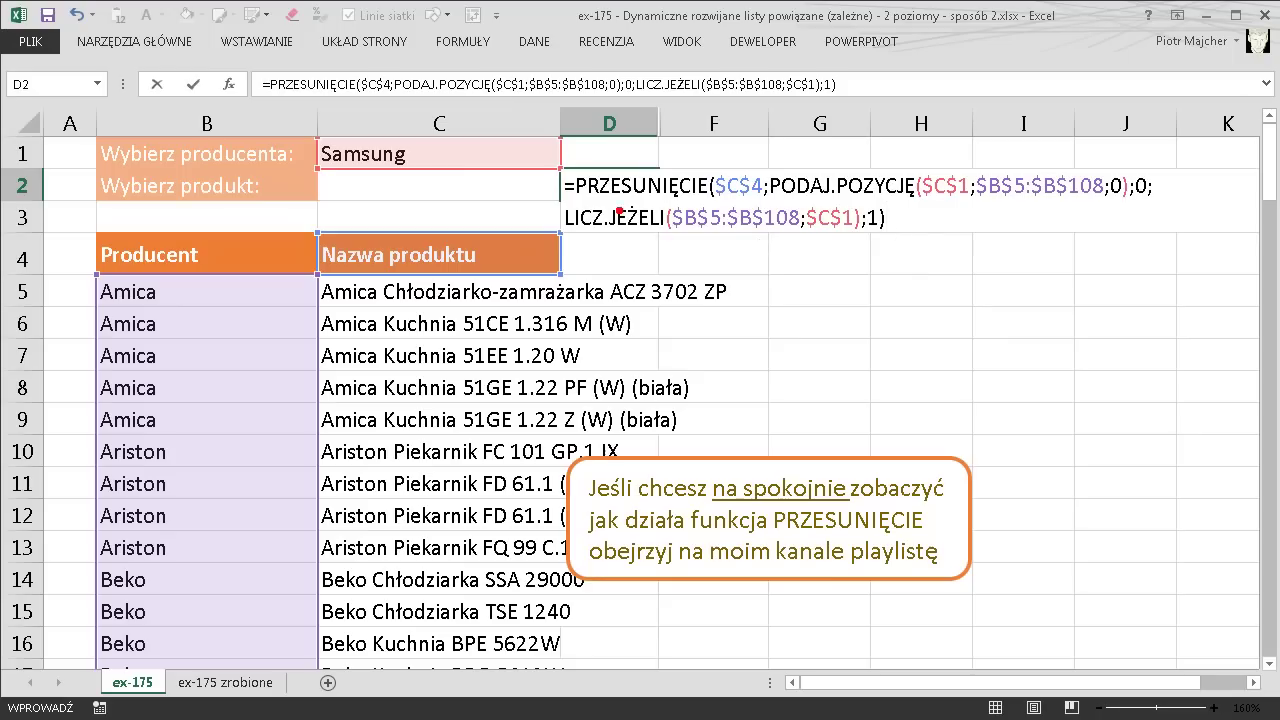
{"action": "left_click_drag", "start_coordinate": [320, 266], "coordinate": [316, 620]}
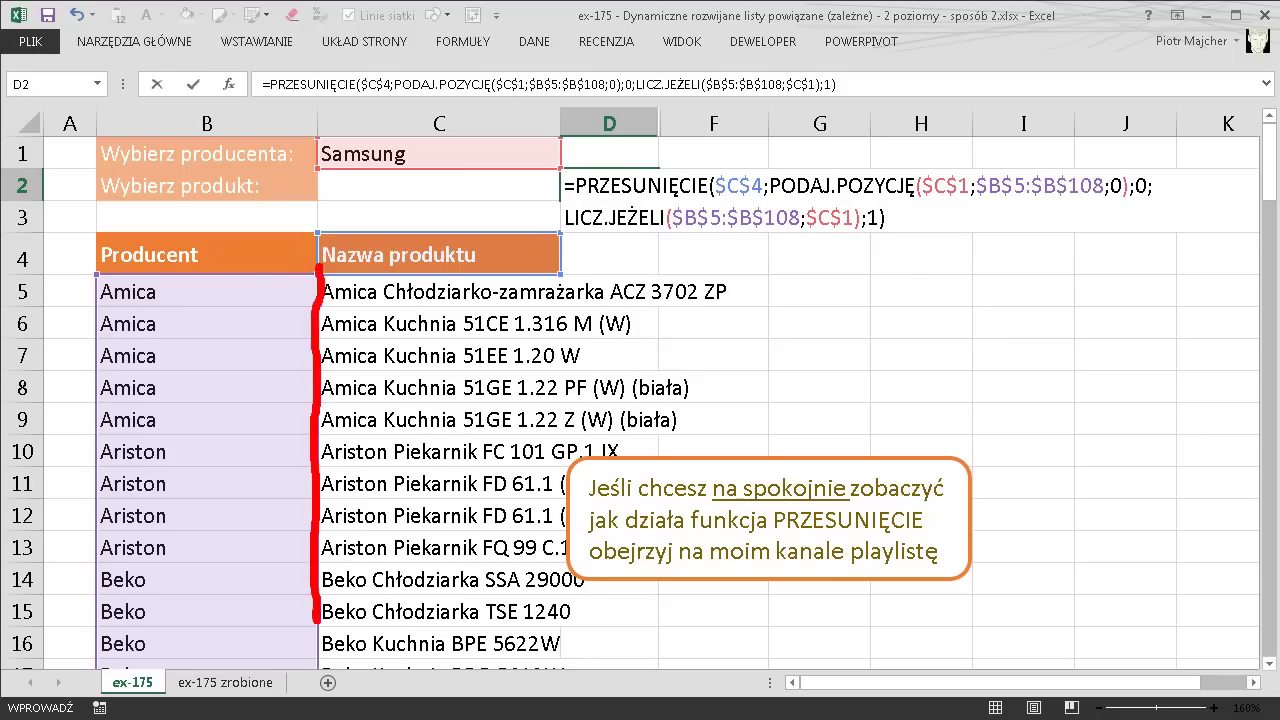
{"action": "mouse_move", "coordinate": [325, 270]}
{"action": "left_mouse_down"}
{"action": "mouse_move", "coordinate": [555, 455]}
{"action": "mouse_move", "coordinate": [570, 622]}
{"action": "left_mouse_up"}
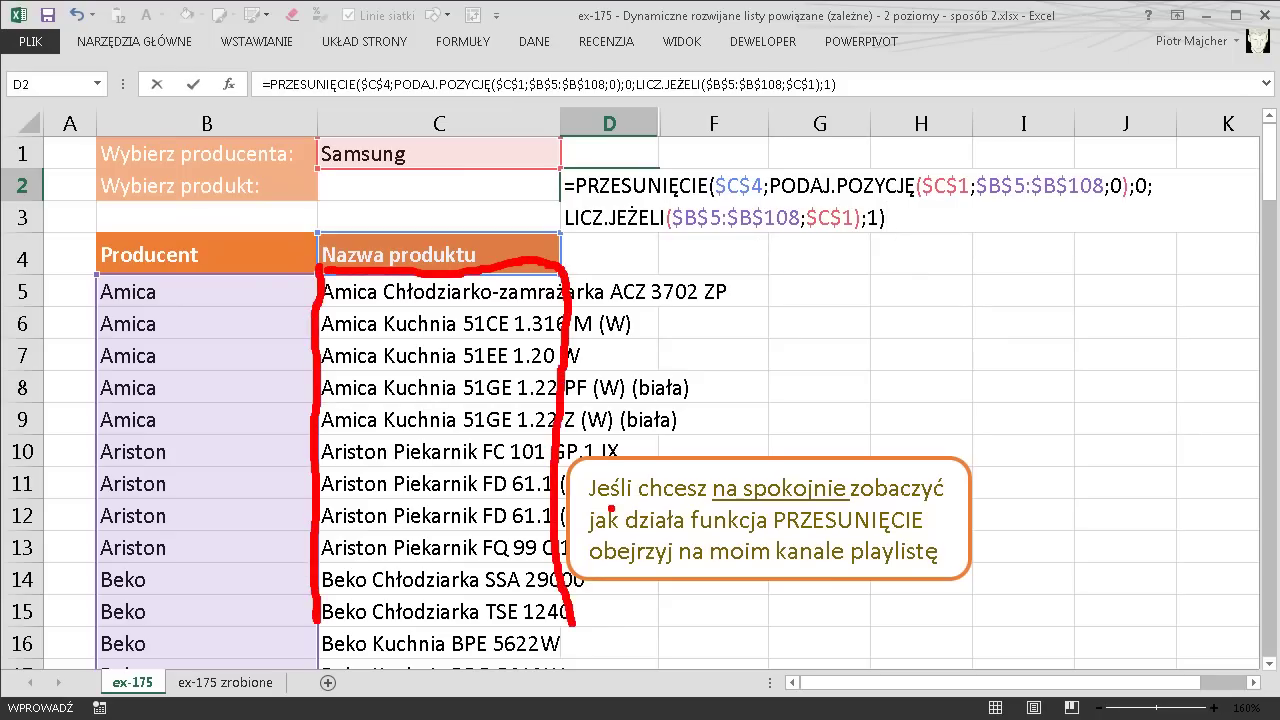
{"action": "key", "text": "Escape"}
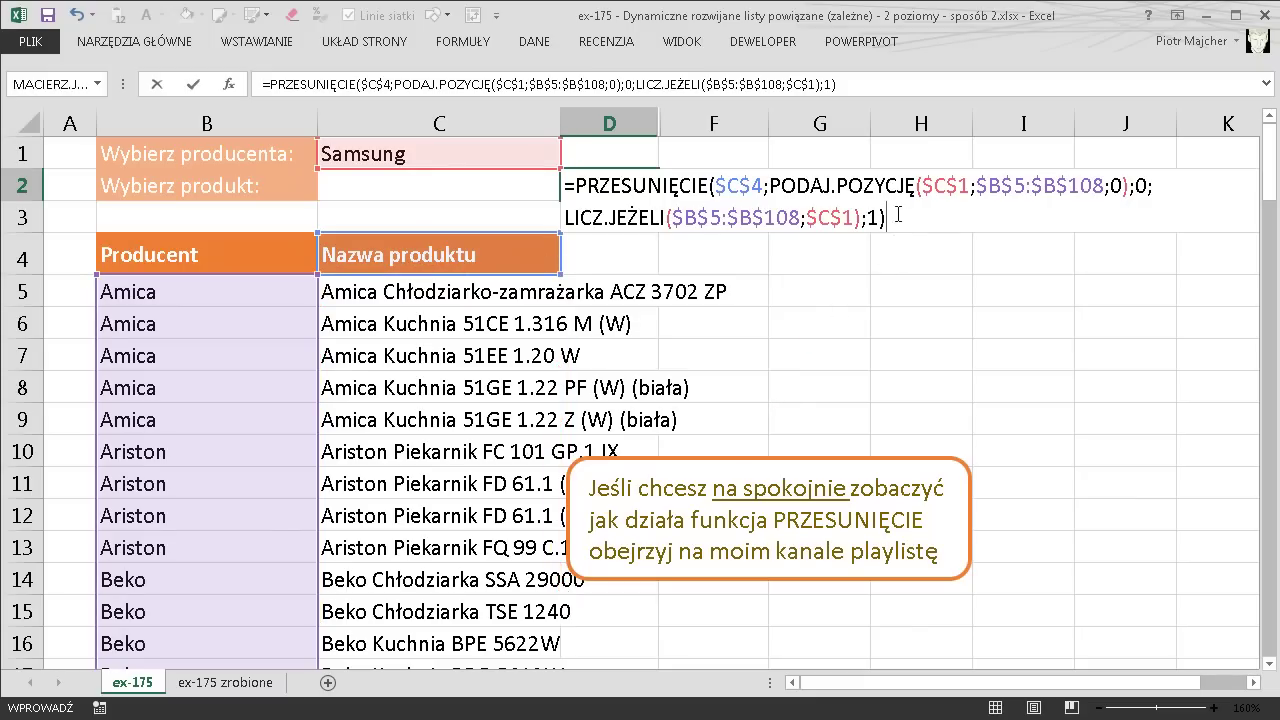
{"action": "key", "text": "Return"}
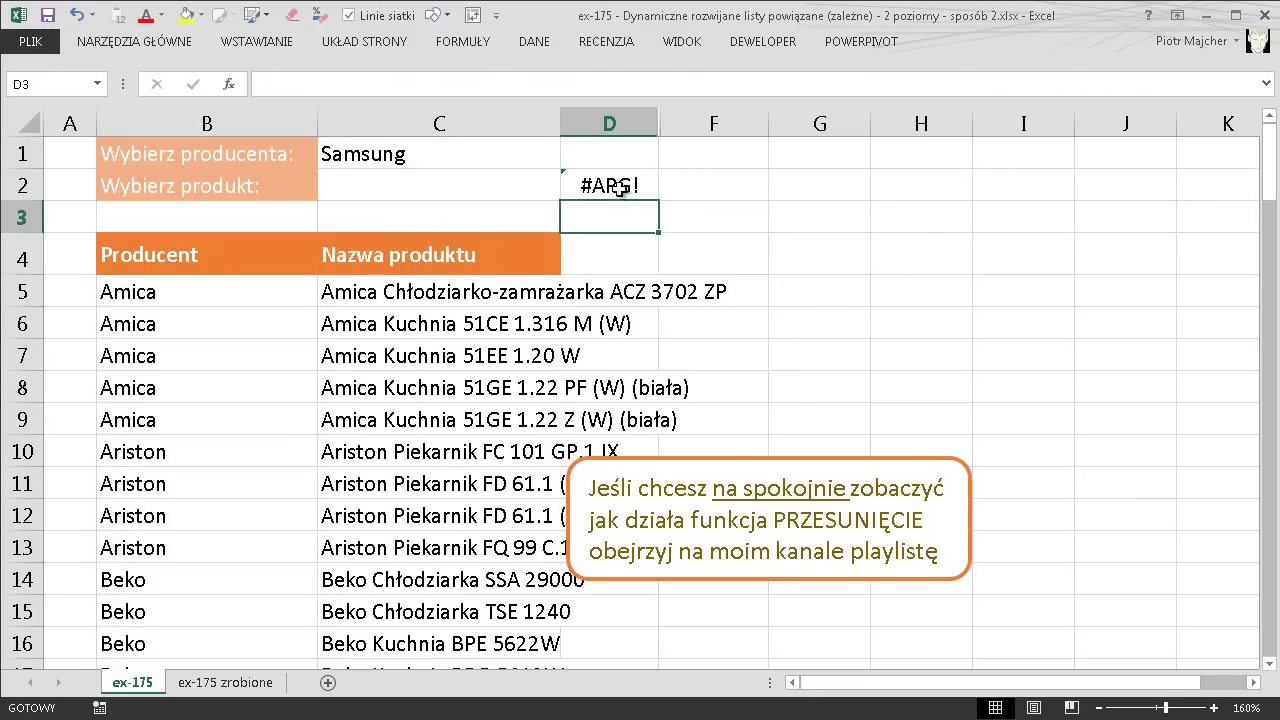
Copy the full PRZESUNIĘCIE formula from D2's formula bar
{"action": "key", "text": "Up"}
{"action": "left_click", "coordinate": [860, 86]}
{"action": "left_click_drag", "start_coordinate": [860, 86], "coordinate": [215, 80]}
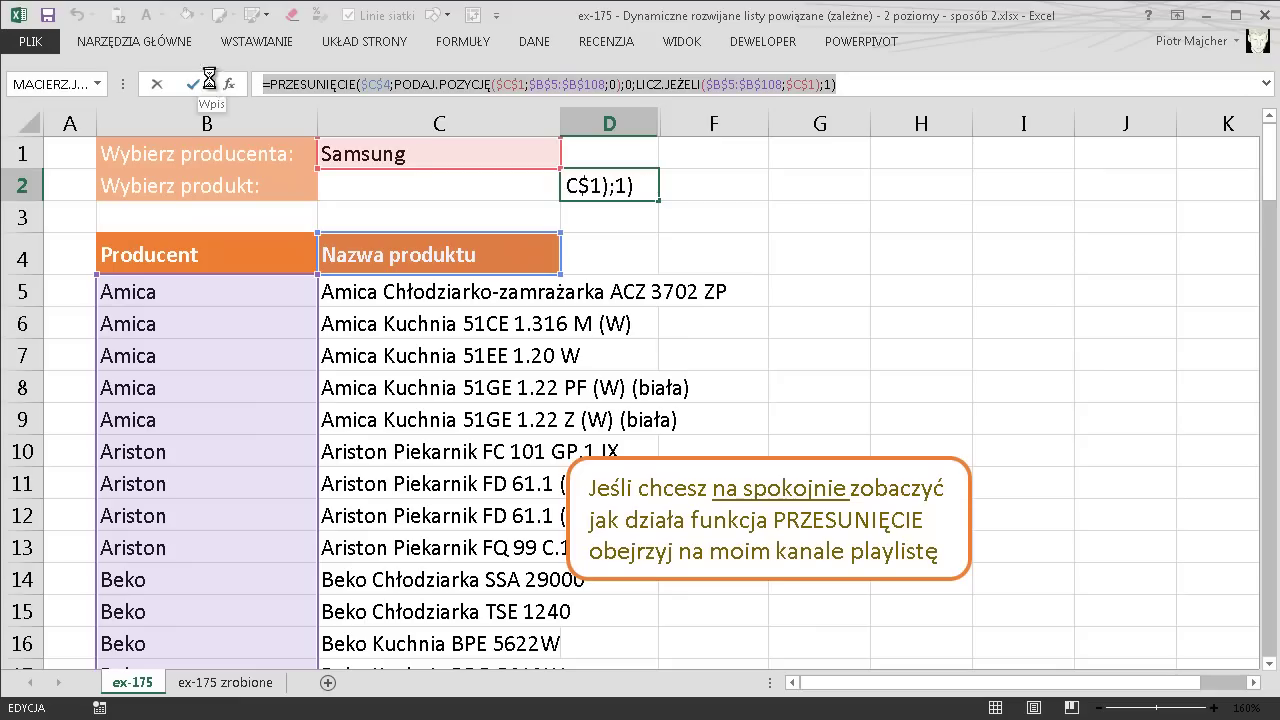
{"action": "key", "text": "Escape"}
Give C2 Lista data validation with the pasted PRZESUNIĘCIE formula as its Źródło
{"action": "left_click", "coordinate": [448, 186]}
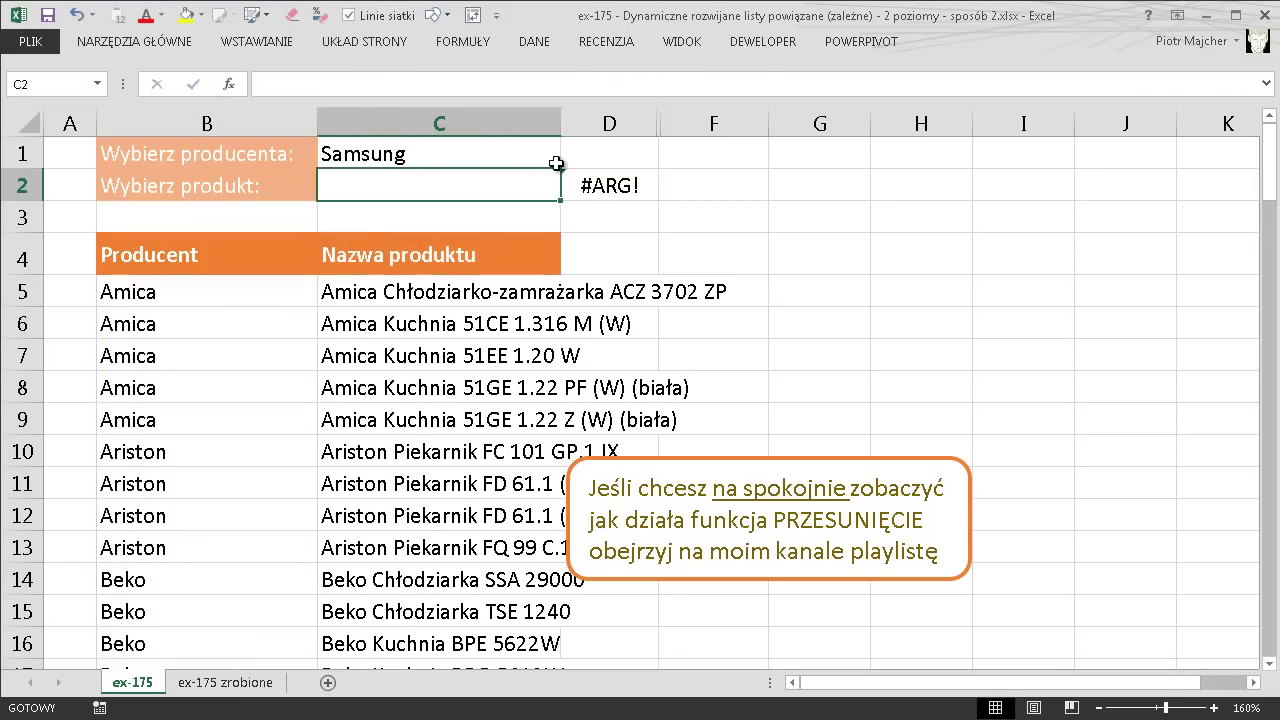
{"action": "left_click", "coordinate": [534, 47]}
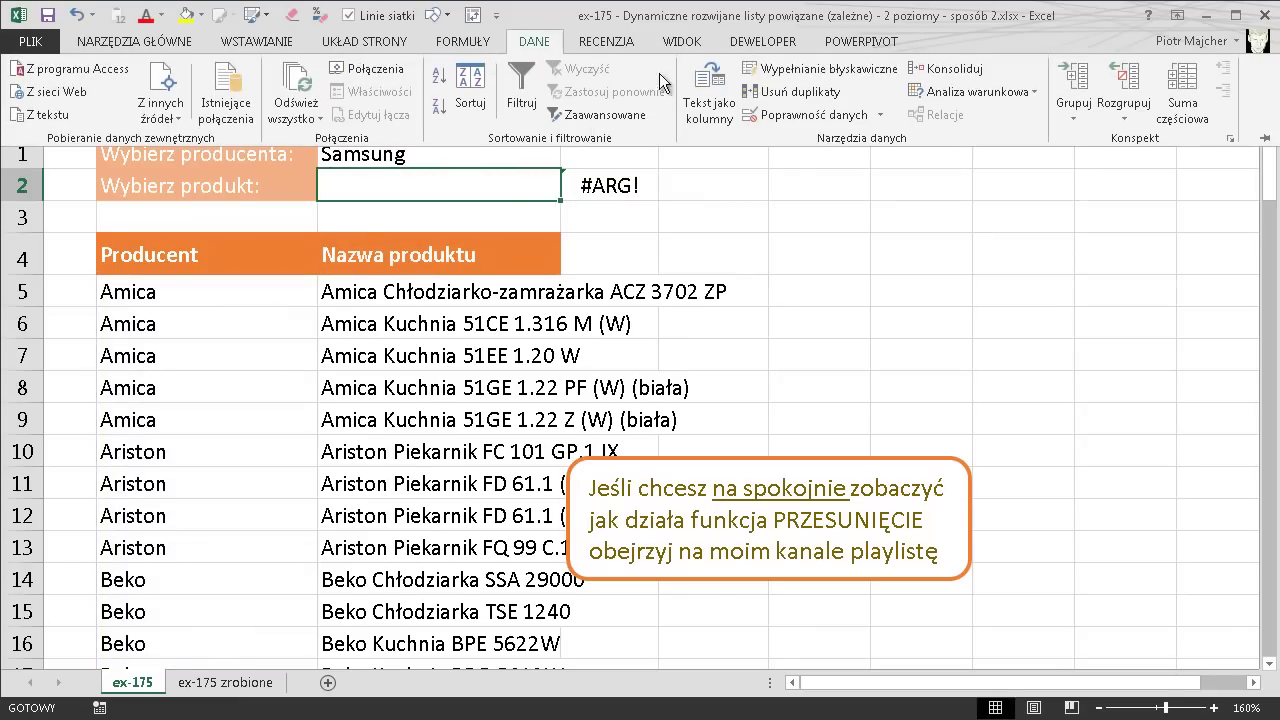
{"action": "left_click", "coordinate": [827, 116]}
{"action": "left_click", "coordinate": [440, 252]}
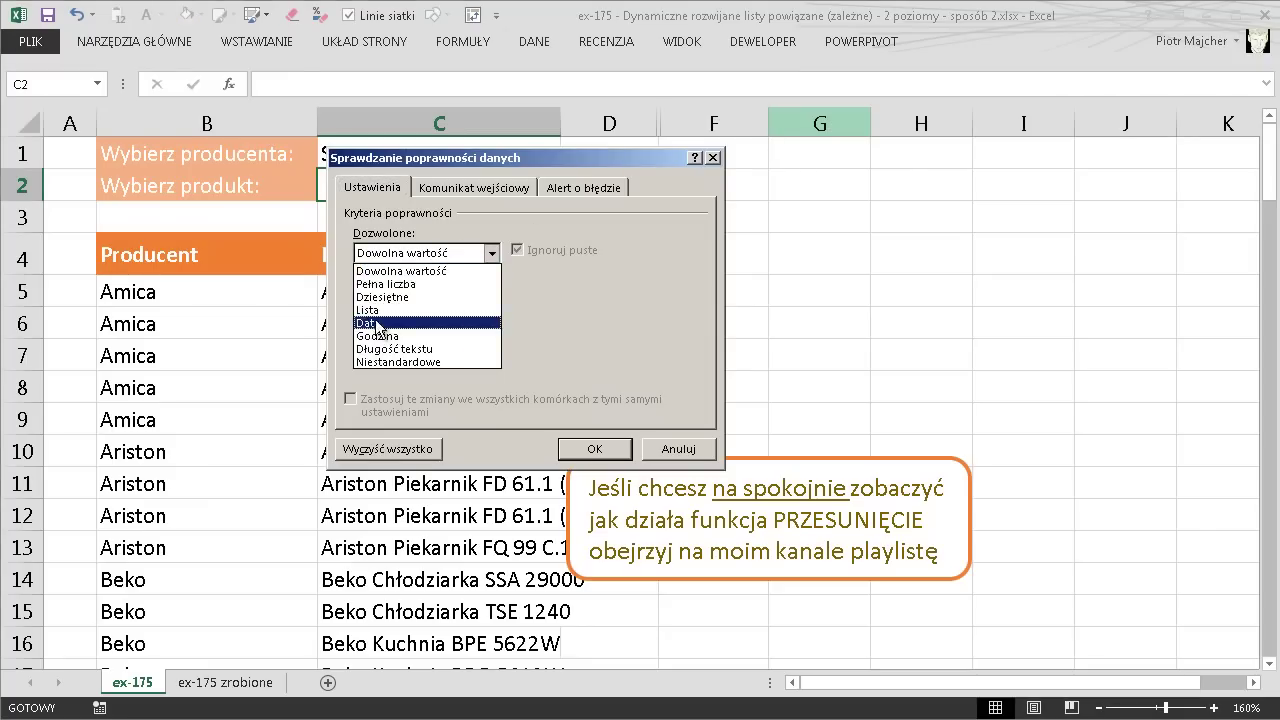
{"action": "left_click", "coordinate": [445, 310]}
{"action": "left_click", "coordinate": [438, 333]}
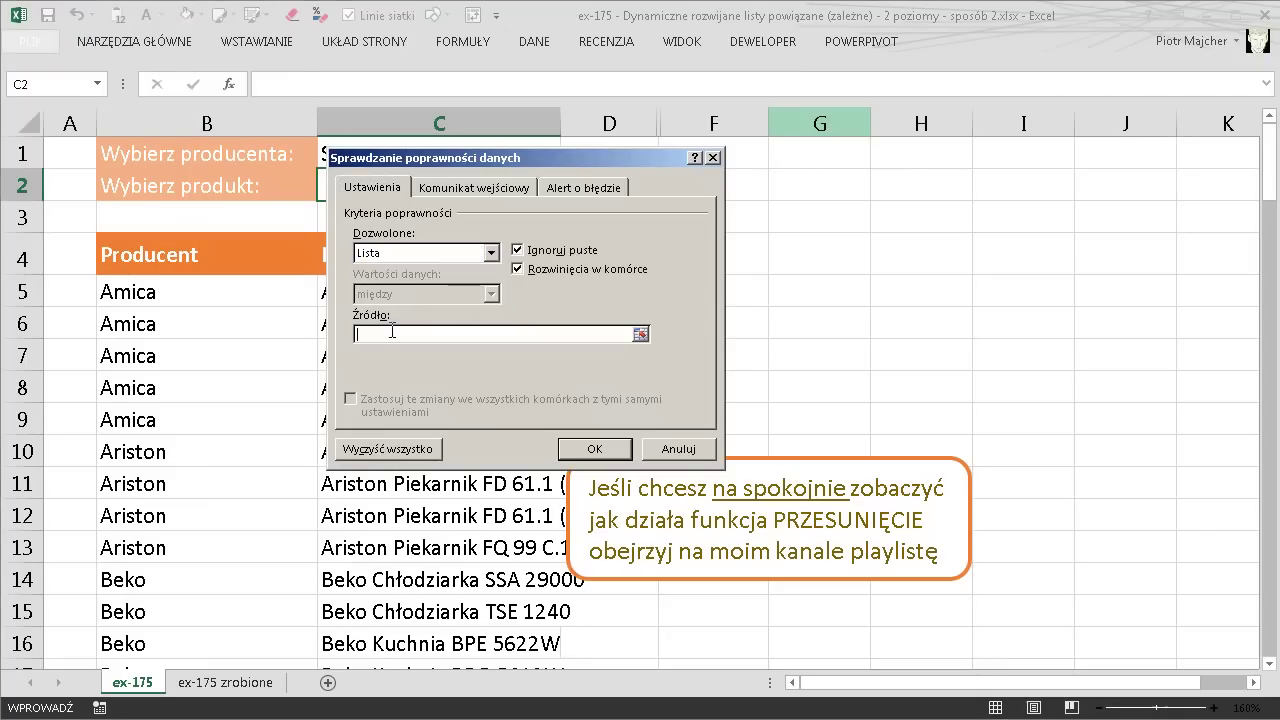
{"action": "key", "text": "ctrl+v"}
{"action": "left_click", "coordinate": [613, 451]}
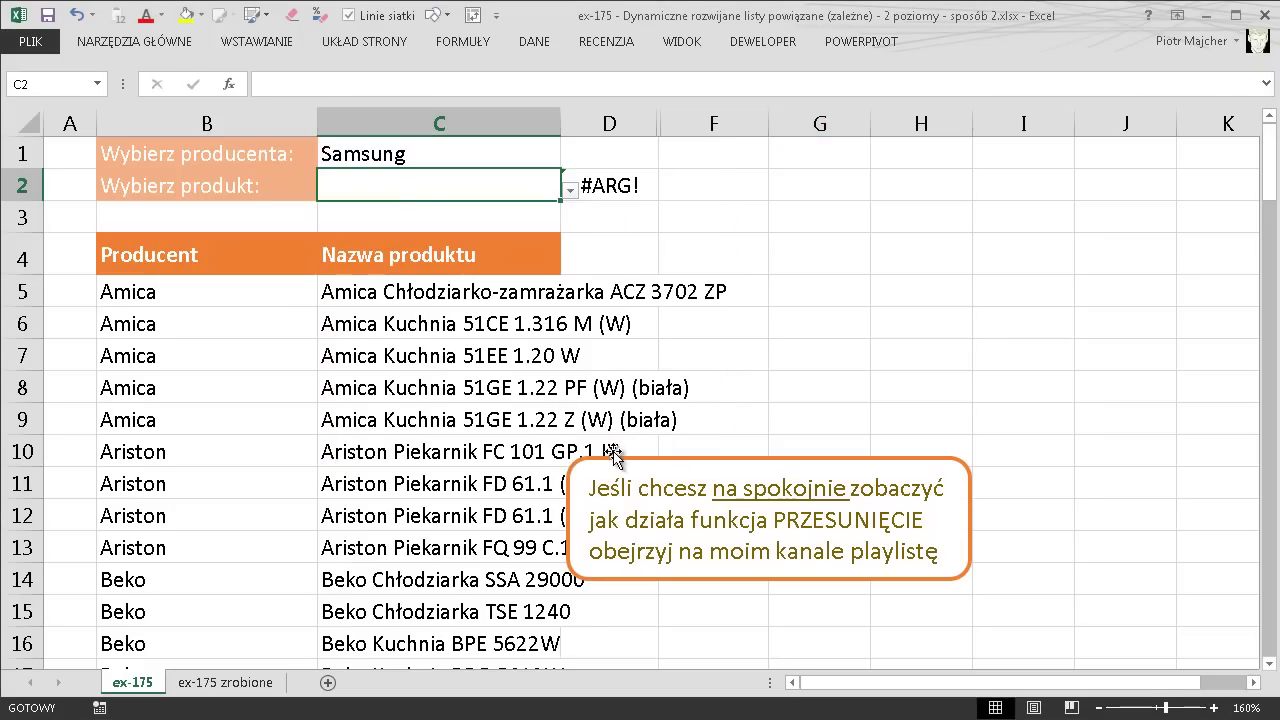
Test the dropdowns: pick Samsung Piekarnik BT 62FQBFST, then producer Amica with Amica Kuchnia 51EE 1.20 W
{"action": "left_click", "coordinate": [569, 190]}
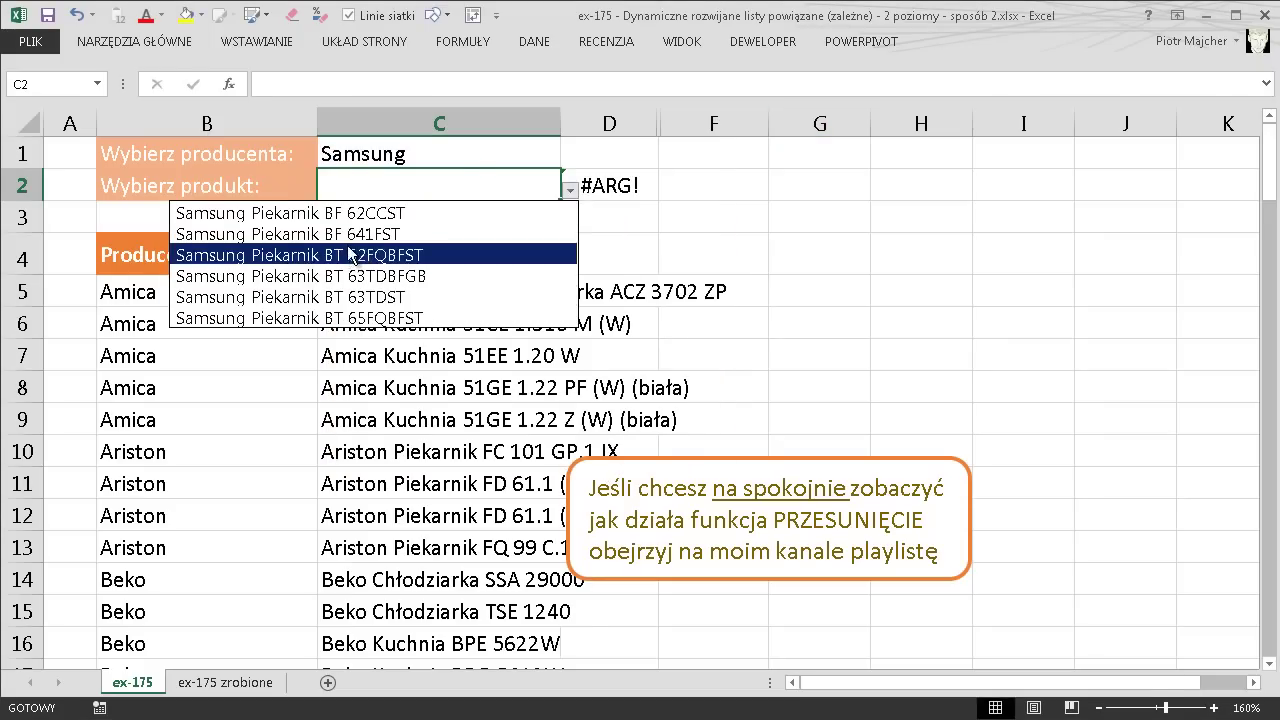
{"action": "left_click", "coordinate": [430, 248]}
{"action": "left_click", "coordinate": [450, 158]}
{"action": "left_click", "coordinate": [569, 158]}
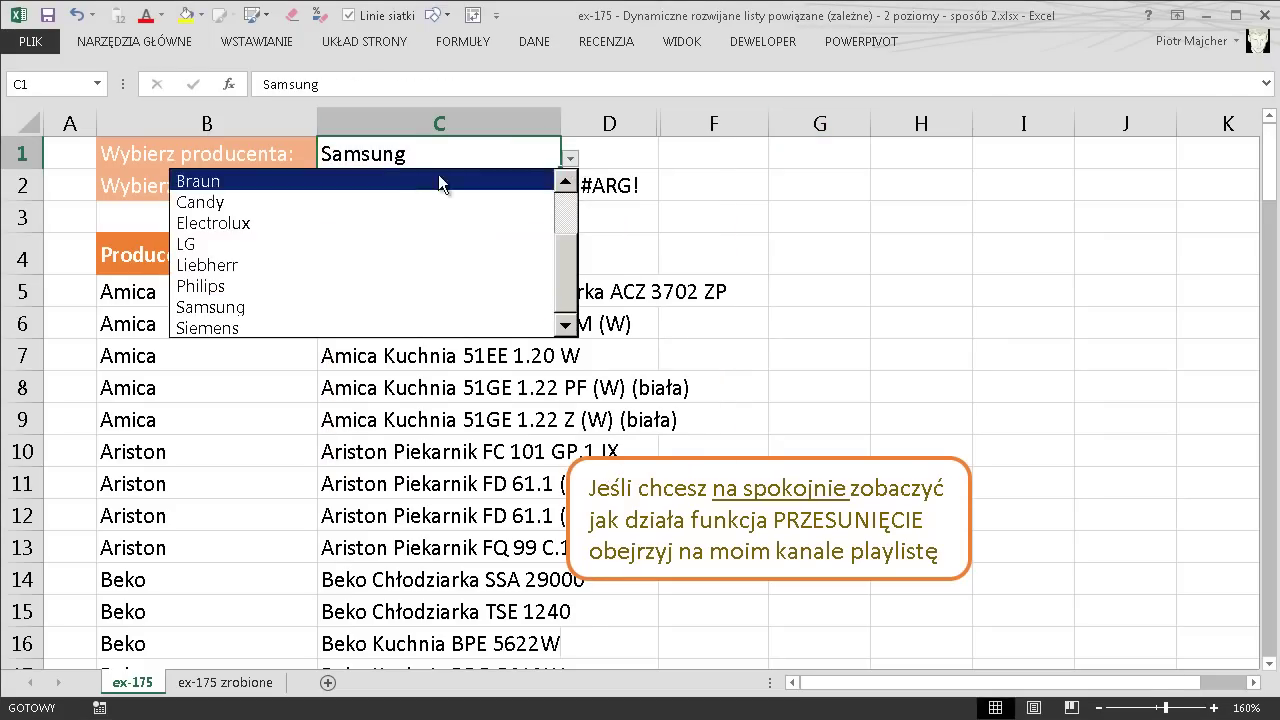
{"action": "scroll", "coordinate": [565, 225], "scroll_direction": "up", "scroll_amount": 2}
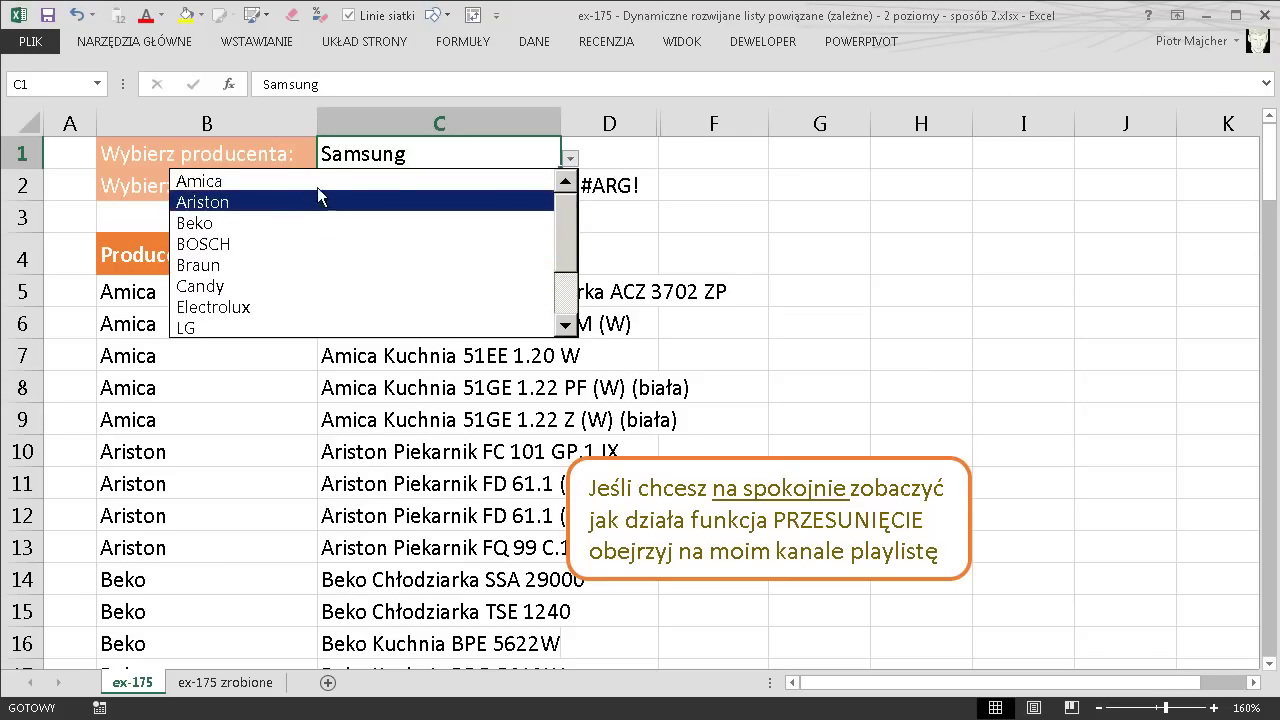
{"action": "left_click", "coordinate": [416, 182]}
{"action": "left_click", "coordinate": [532, 177]}
{"action": "left_click", "coordinate": [568, 191]}
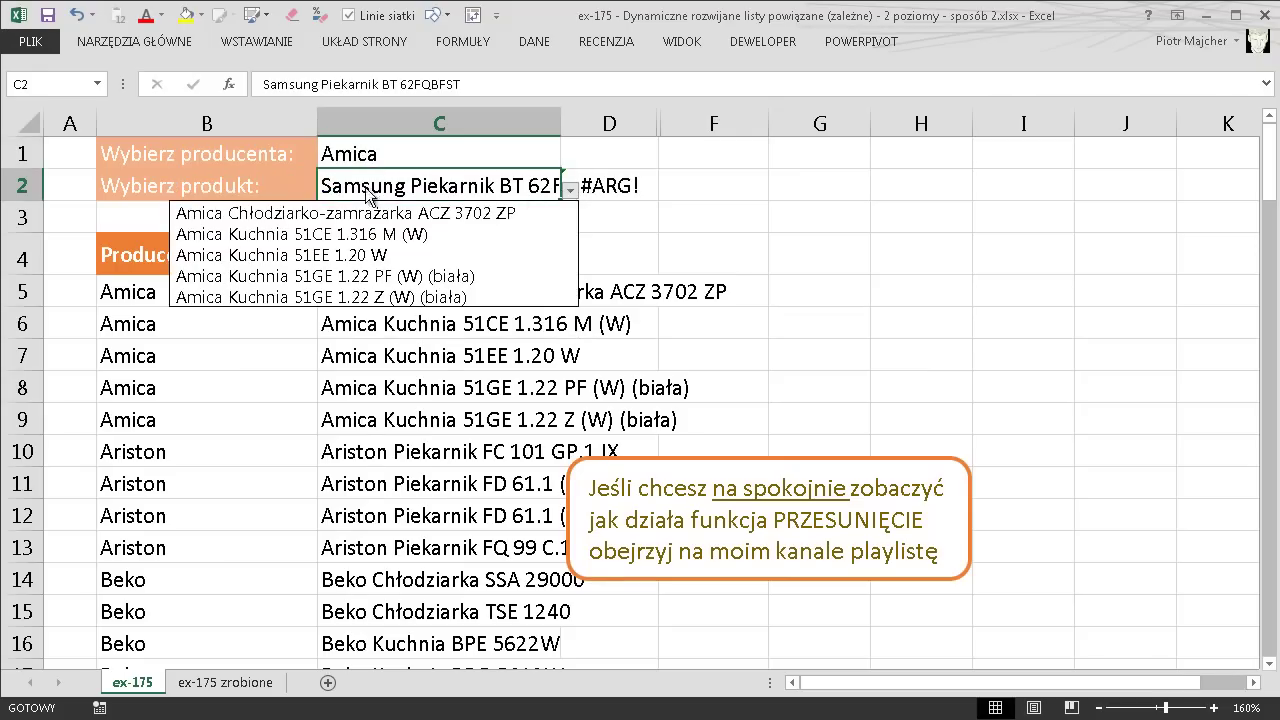
{"action": "left_click", "coordinate": [302, 254]}
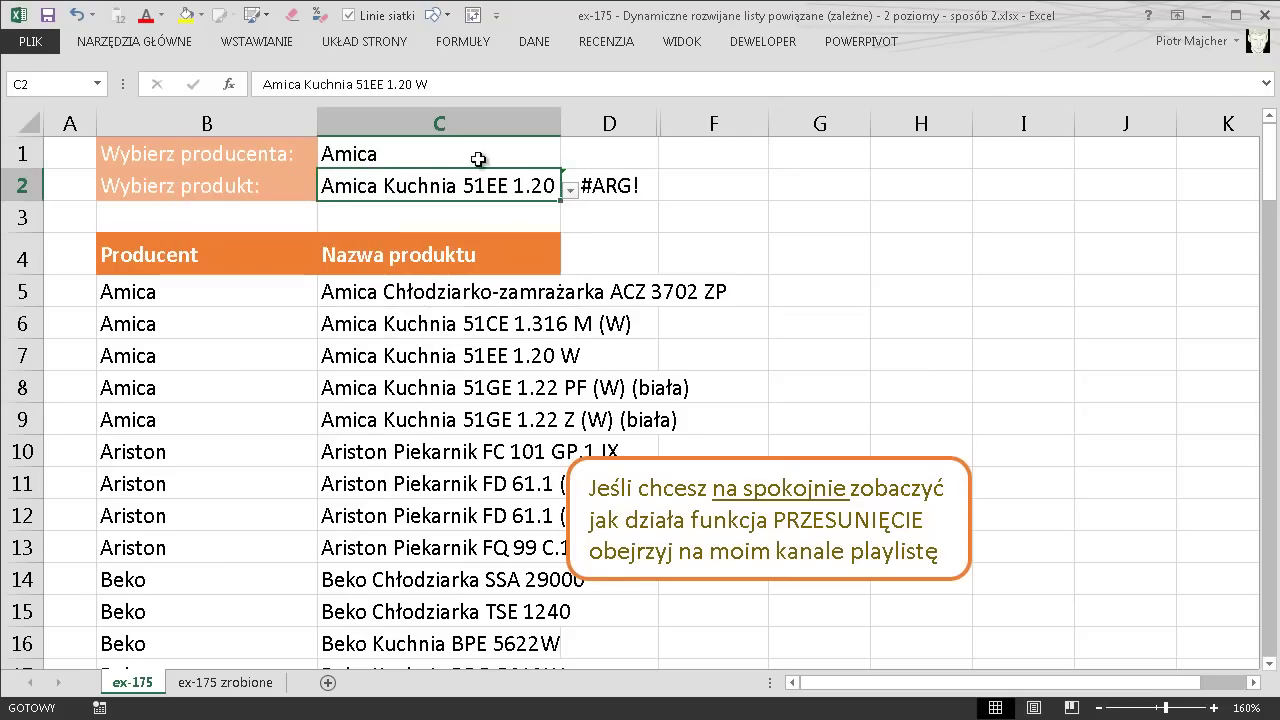
Switch C1 to Ariston and choose Ariston Piekarnik FD 61.1 (CH) /HA in C2
{"action": "left_click", "coordinate": [485, 160]}
{"action": "left_click", "coordinate": [569, 158]}
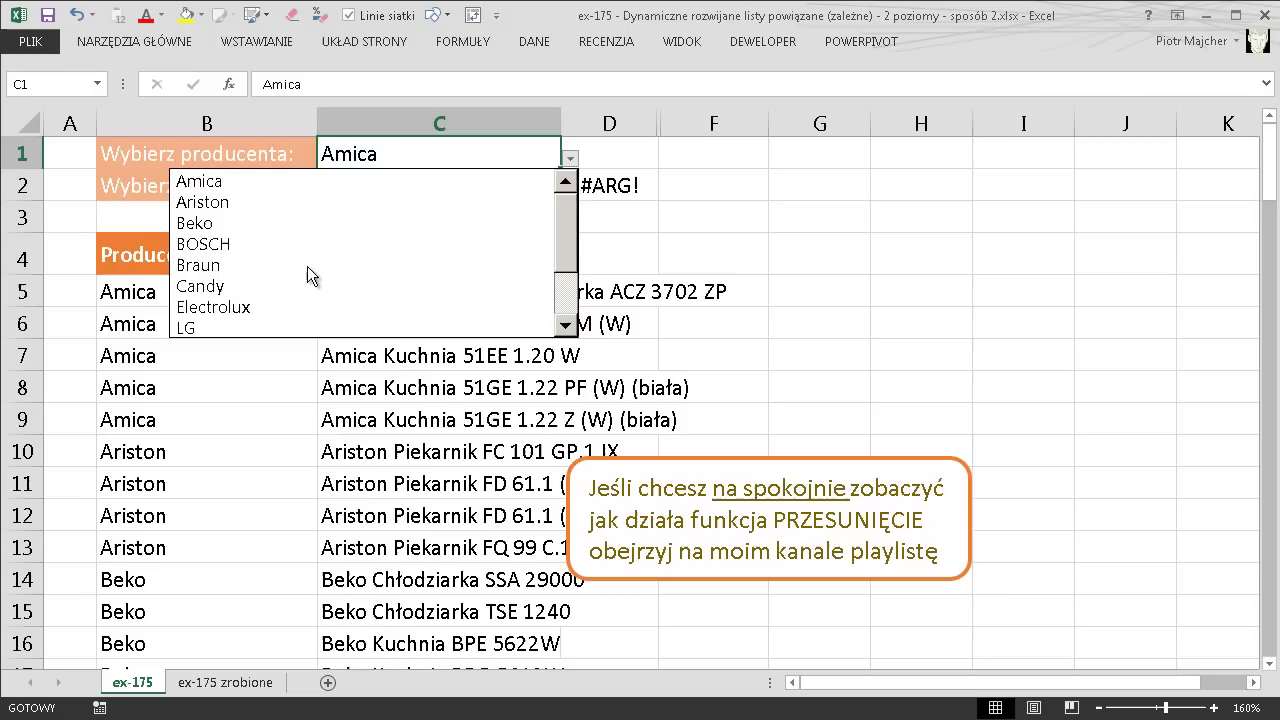
{"action": "left_click", "coordinate": [242, 207]}
{"action": "left_click", "coordinate": [498, 195]}
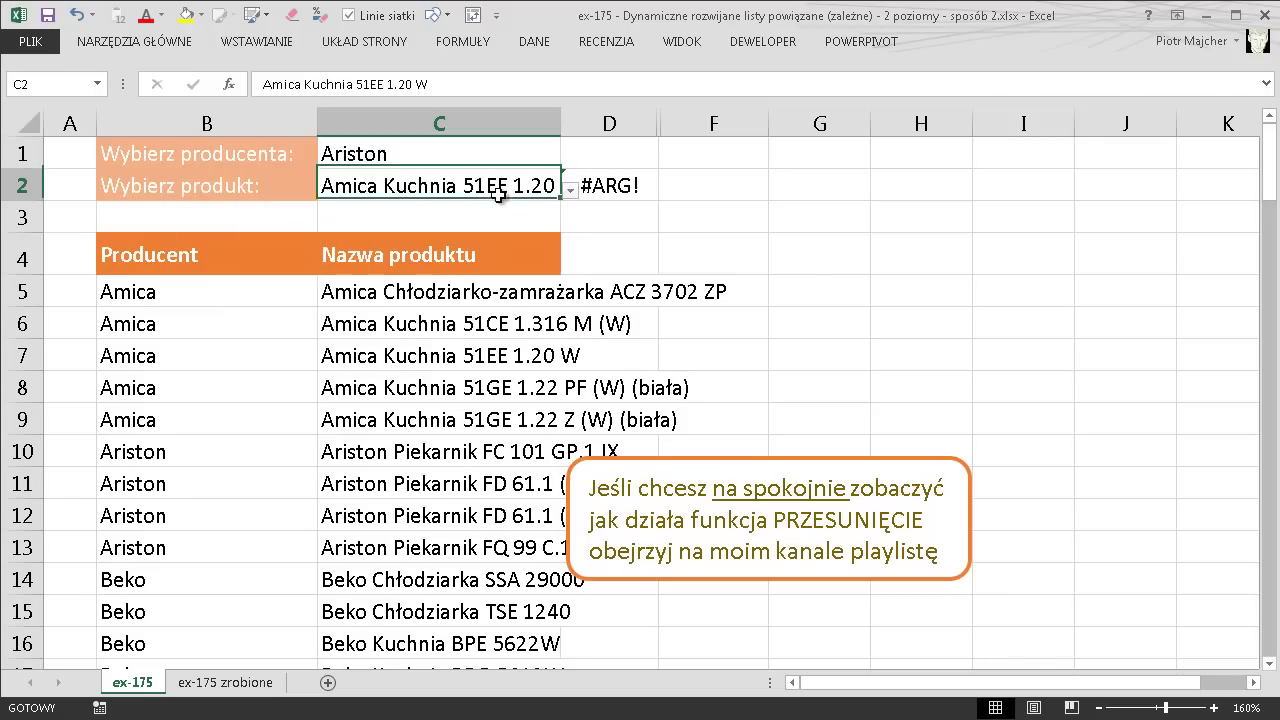
{"action": "left_click", "coordinate": [572, 190]}
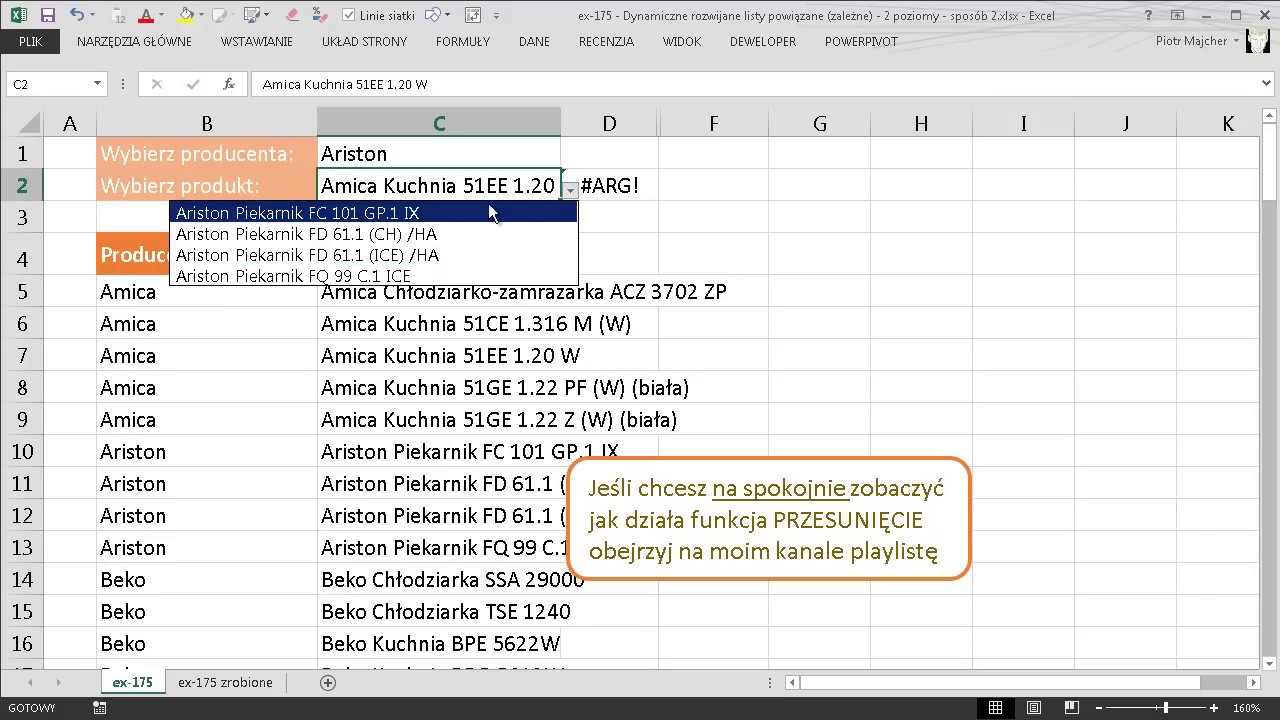
{"action": "left_click", "coordinate": [420, 236]}
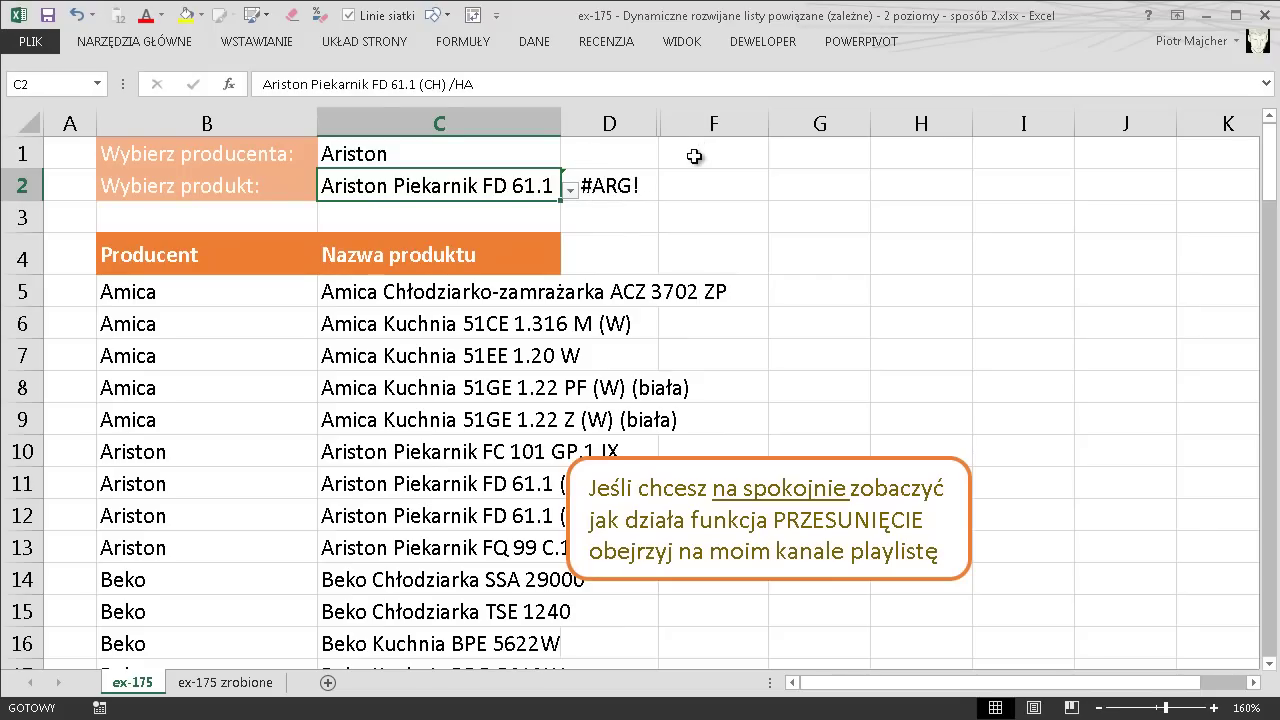
Unhide column E to show the Producent list
{"action": "left_click", "coordinate": [609, 280]}
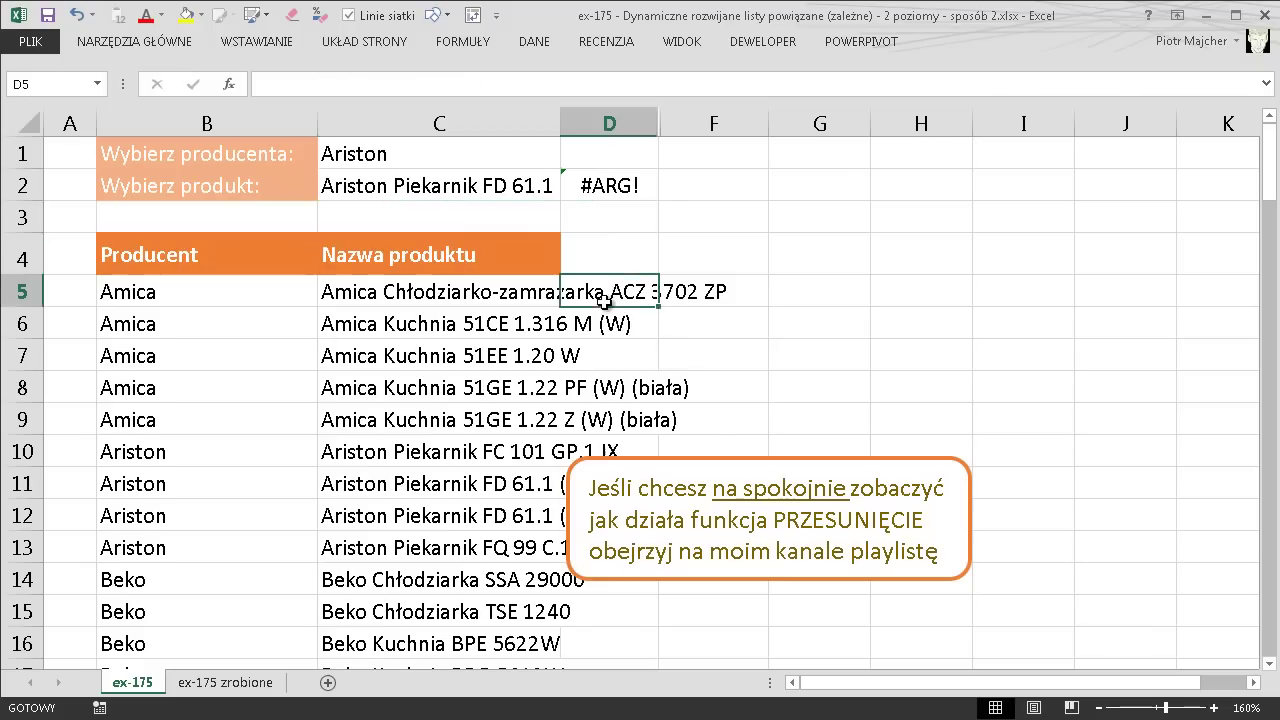
{"action": "left_click_drag", "start_coordinate": [660, 123], "coordinate": [864, 123]}
{"action": "left_click", "coordinate": [758, 352]}
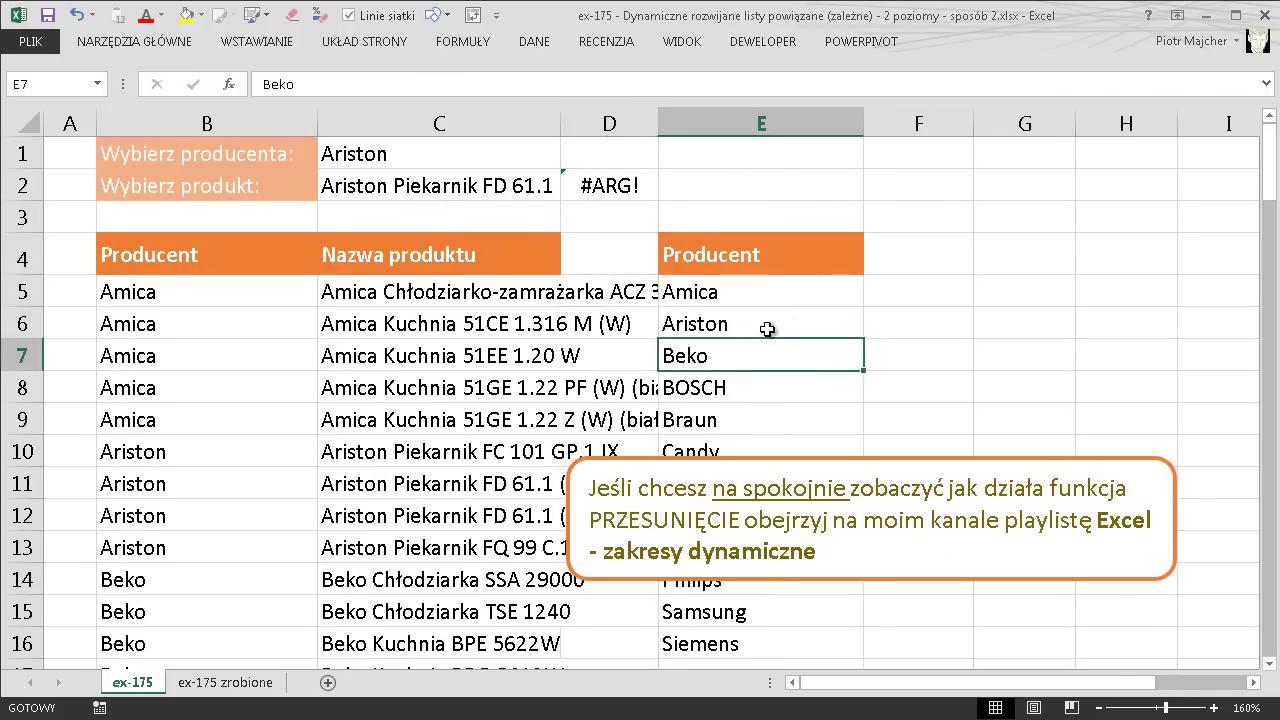
{"action": "scroll", "coordinate": [760, 540], "scroll_direction": "down", "scroll_amount": 2}
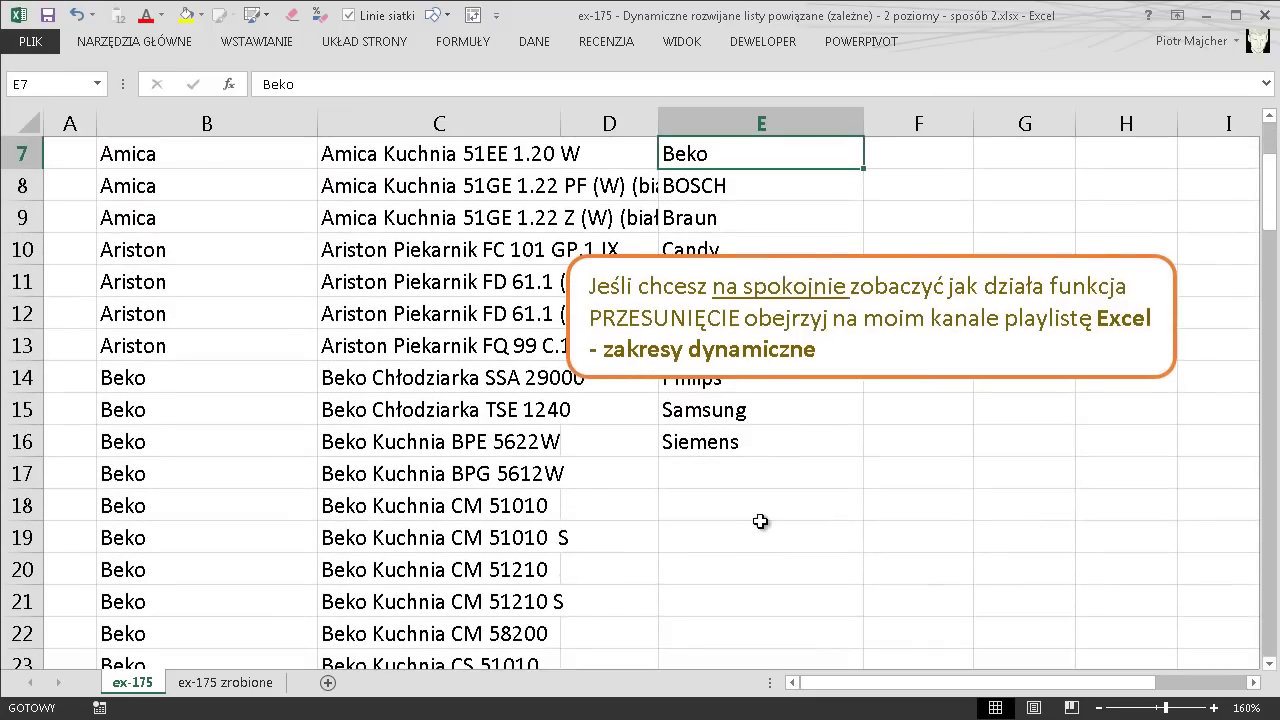
{"action": "scroll", "coordinate": [762, 400], "scroll_direction": "up", "scroll_amount": 2}
Inspect C1's OFFSET-based list source in Data Validation, then select C2 for its validation
{"action": "left_click", "coordinate": [455, 155]}
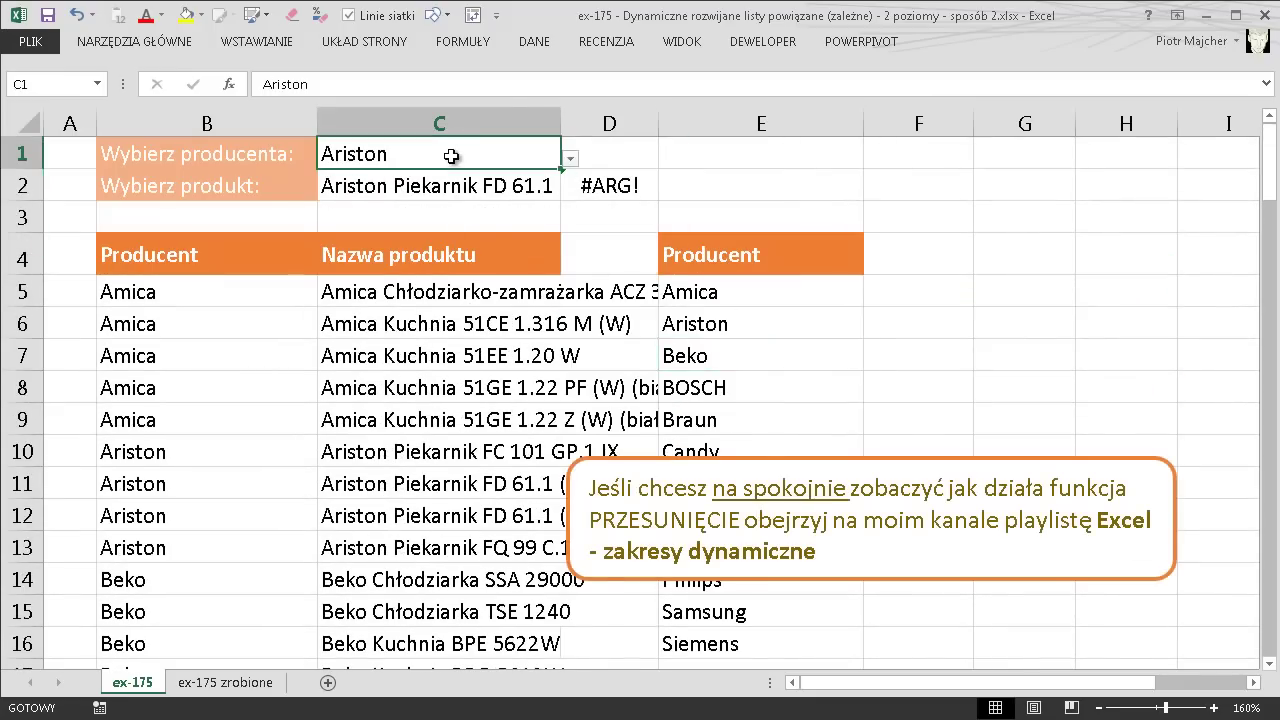
{"action": "left_click", "coordinate": [546, 44]}
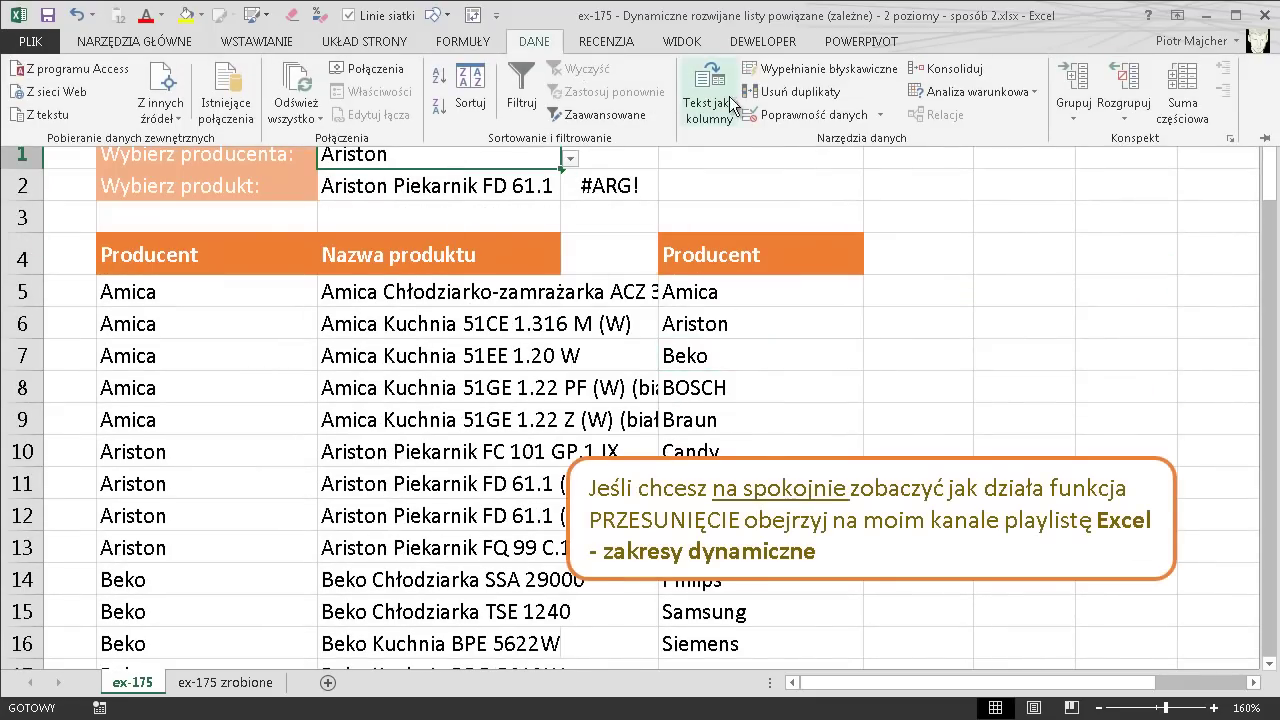
{"action": "left_click", "coordinate": [805, 114]}
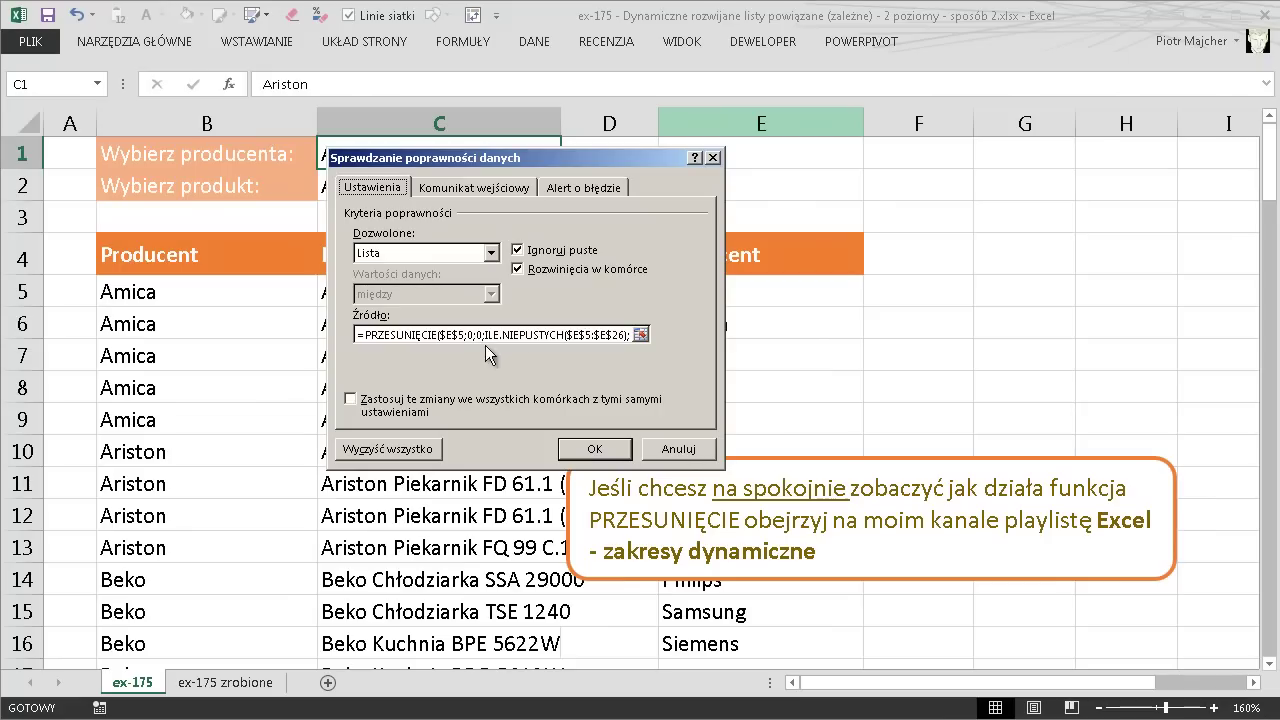
{"action": "left_click_drag", "start_coordinate": [547, 335], "coordinate": [630, 335]}
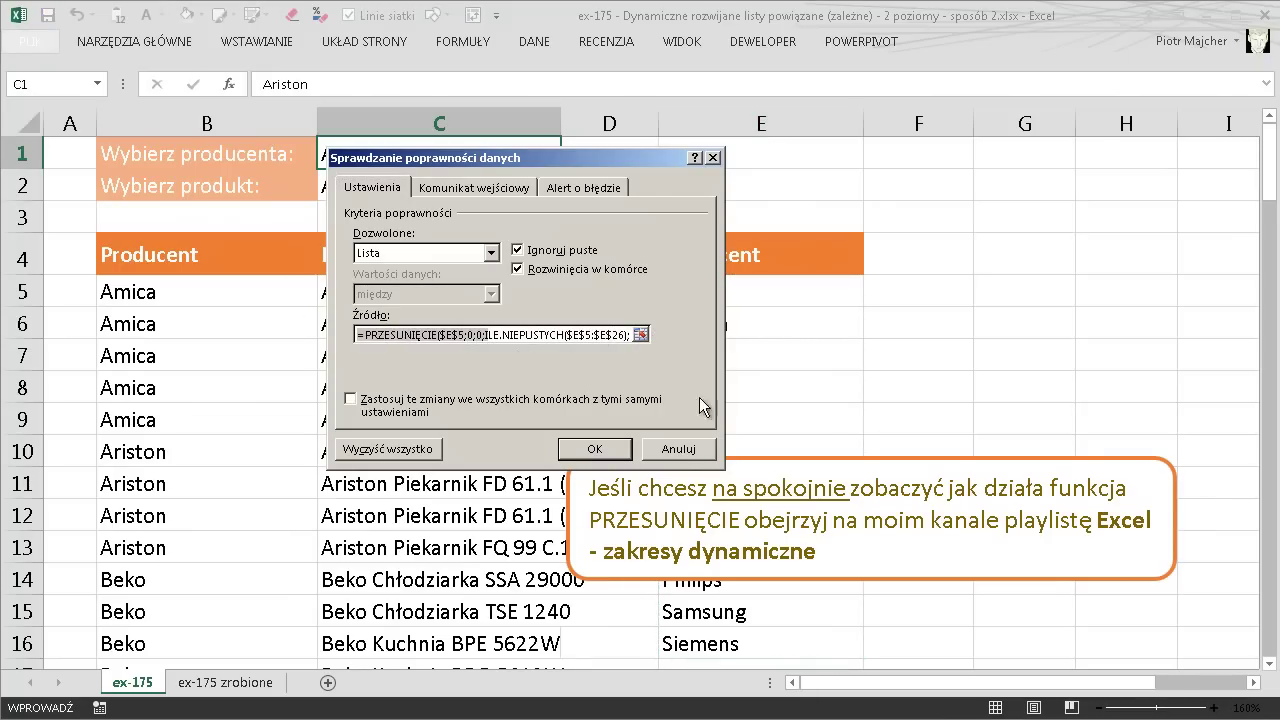
{"action": "left_click", "coordinate": [678, 448]}
{"action": "left_click", "coordinate": [488, 177]}
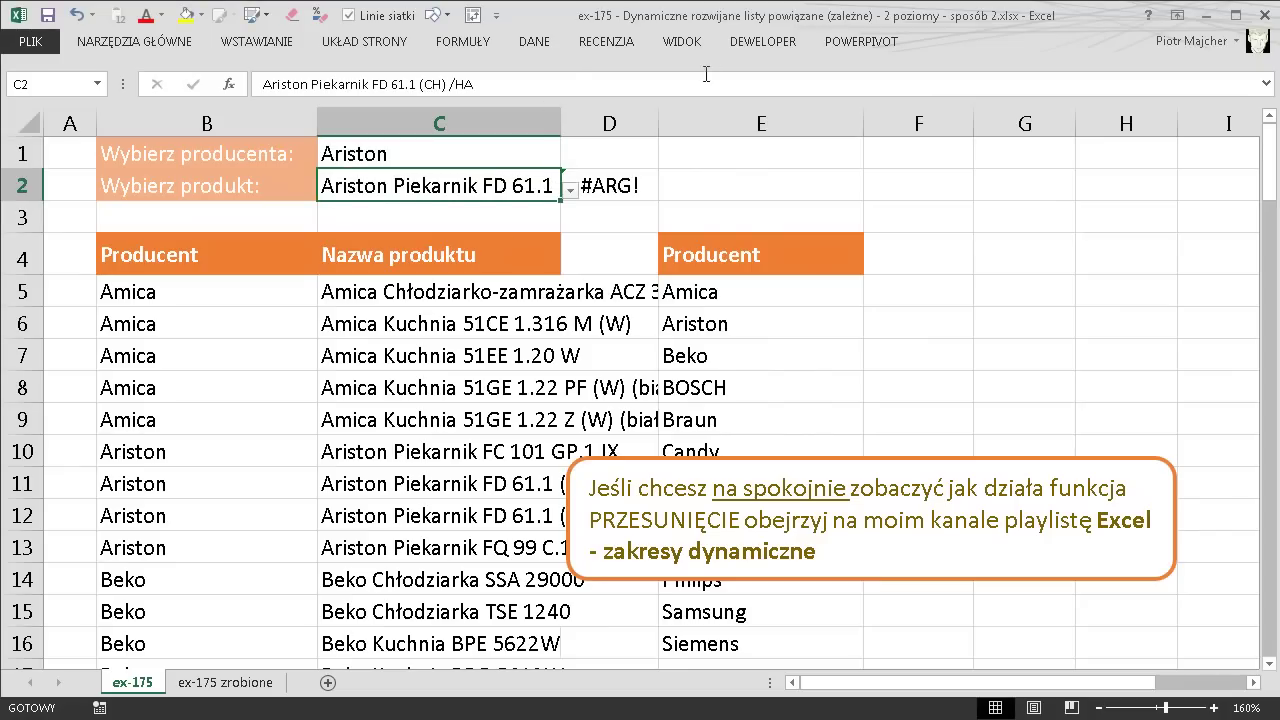
{"action": "left_click", "coordinate": [551, 46]}
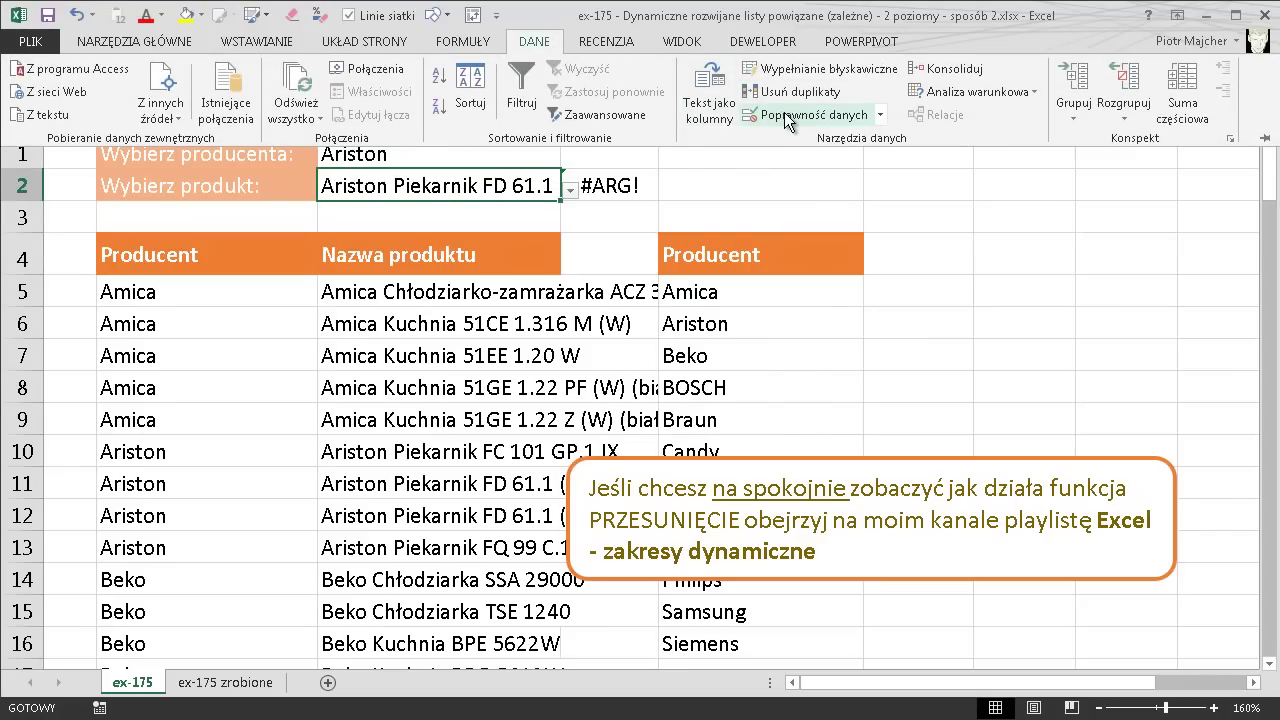
{"action": "key", "text": "Escape"}
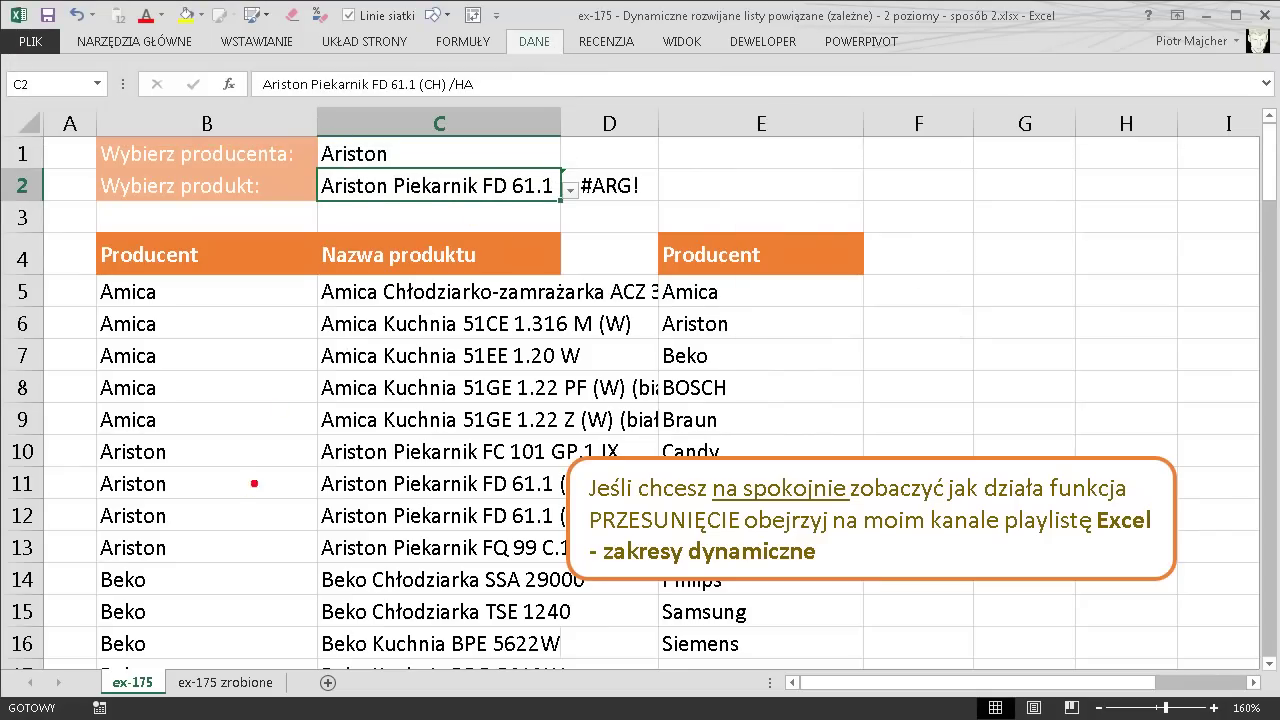
{"action": "left_click_drag", "start_coordinate": [421, 449], "coordinate": [495, 299]}
{"action": "left_click", "coordinate": [535, 44]}
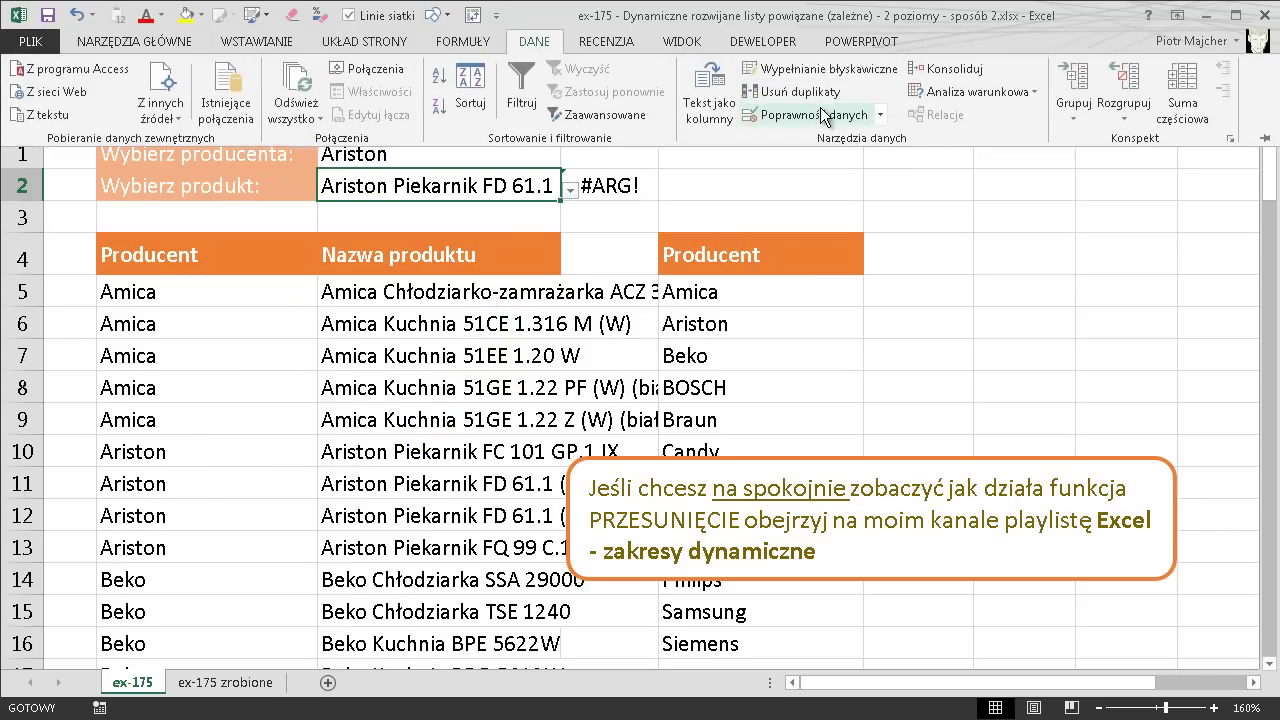
Change C2's list source formula ranges from $B$108 to $B$1000
{"action": "left_click", "coordinate": [823, 114]}
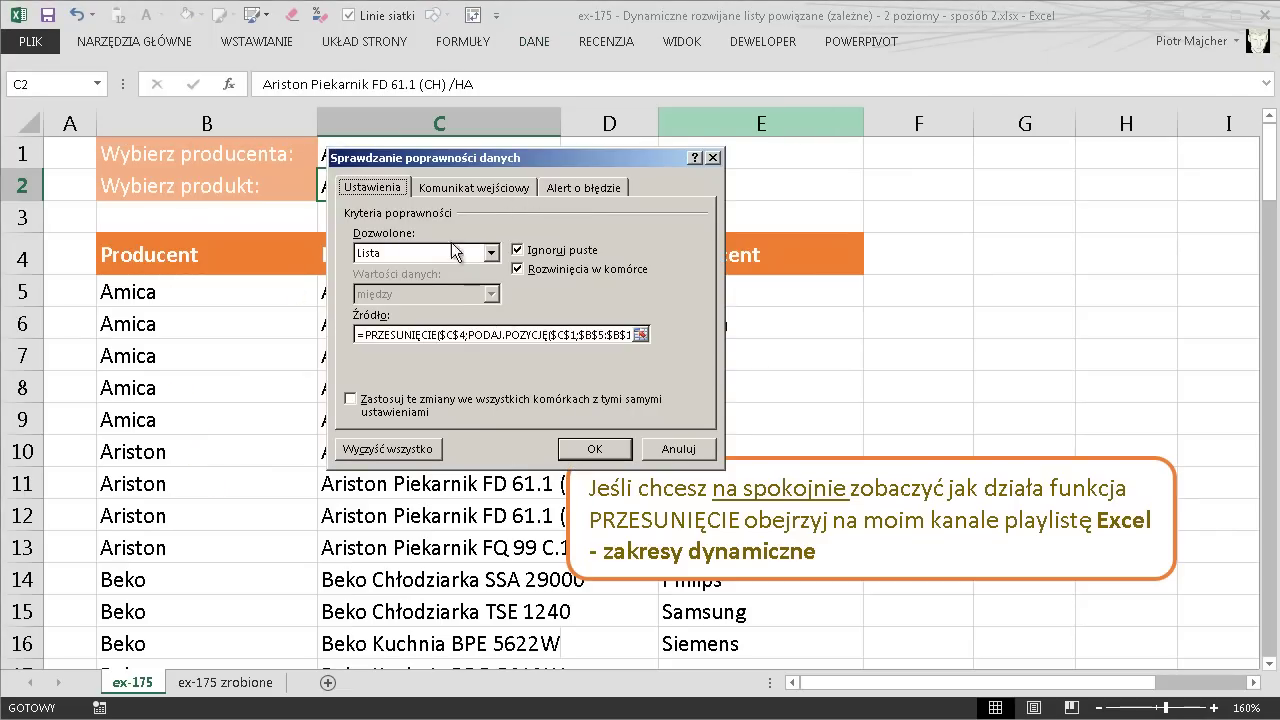
{"action": "left_click", "coordinate": [465, 329]}
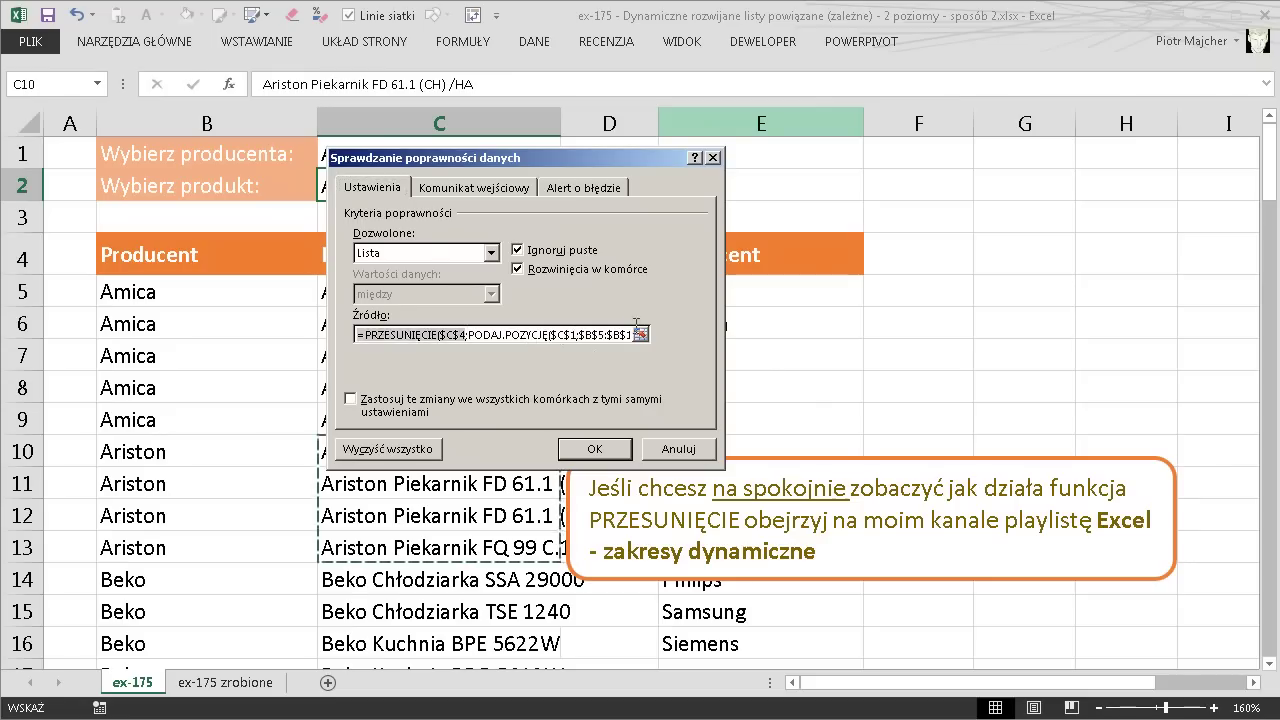
{"action": "key", "text": "End"}
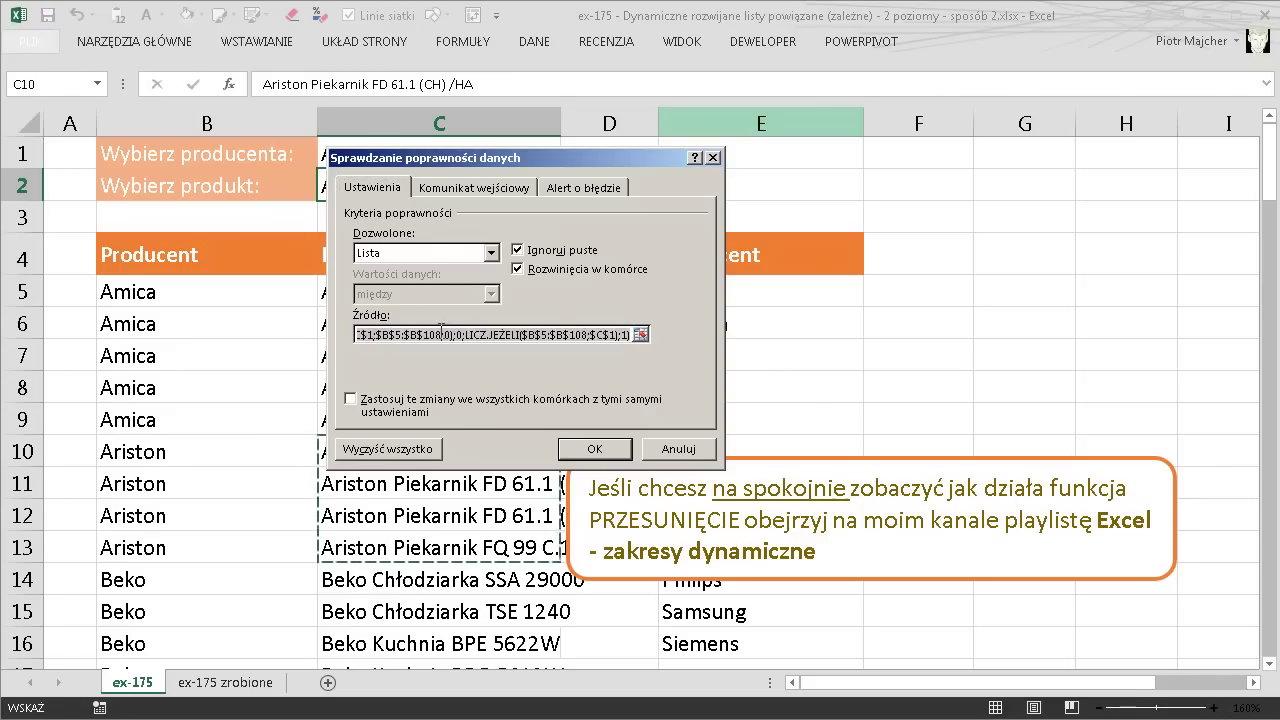
{"action": "left_click", "coordinate": [438, 334]}
{"action": "type", "text": "0"}
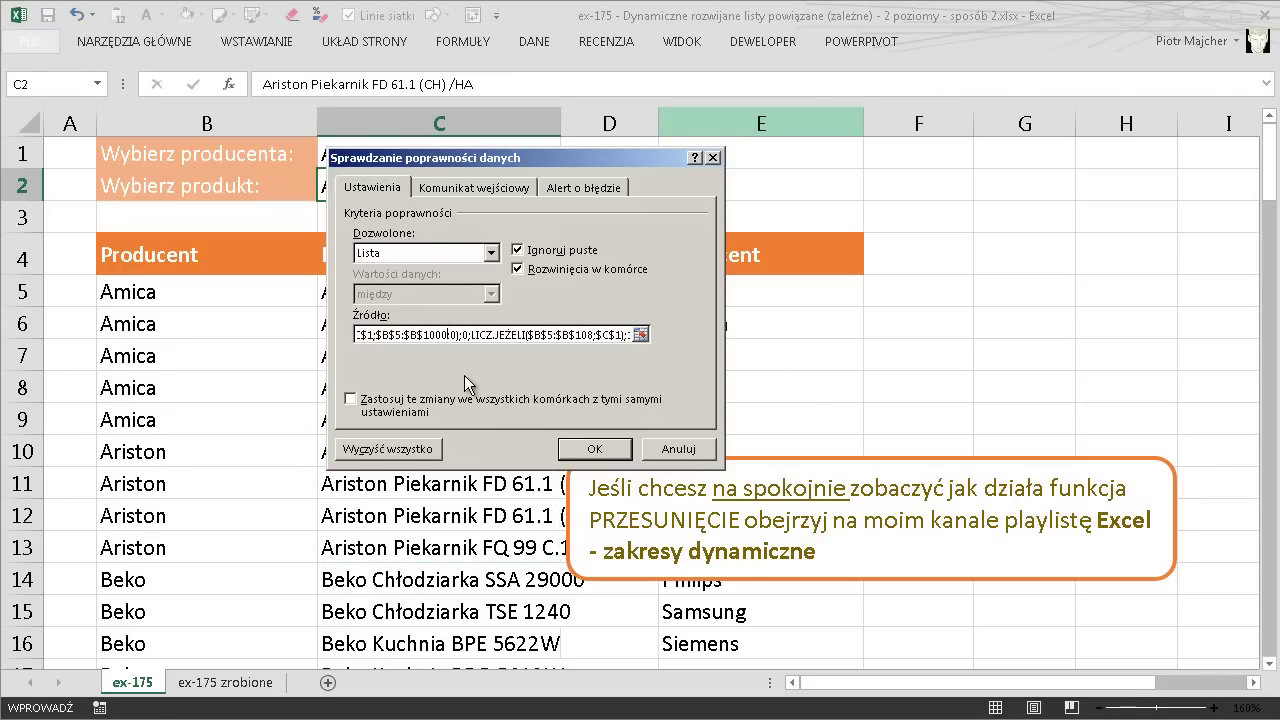
{"action": "type", "text": "0"}
{"action": "left_click", "coordinate": [594, 448]}
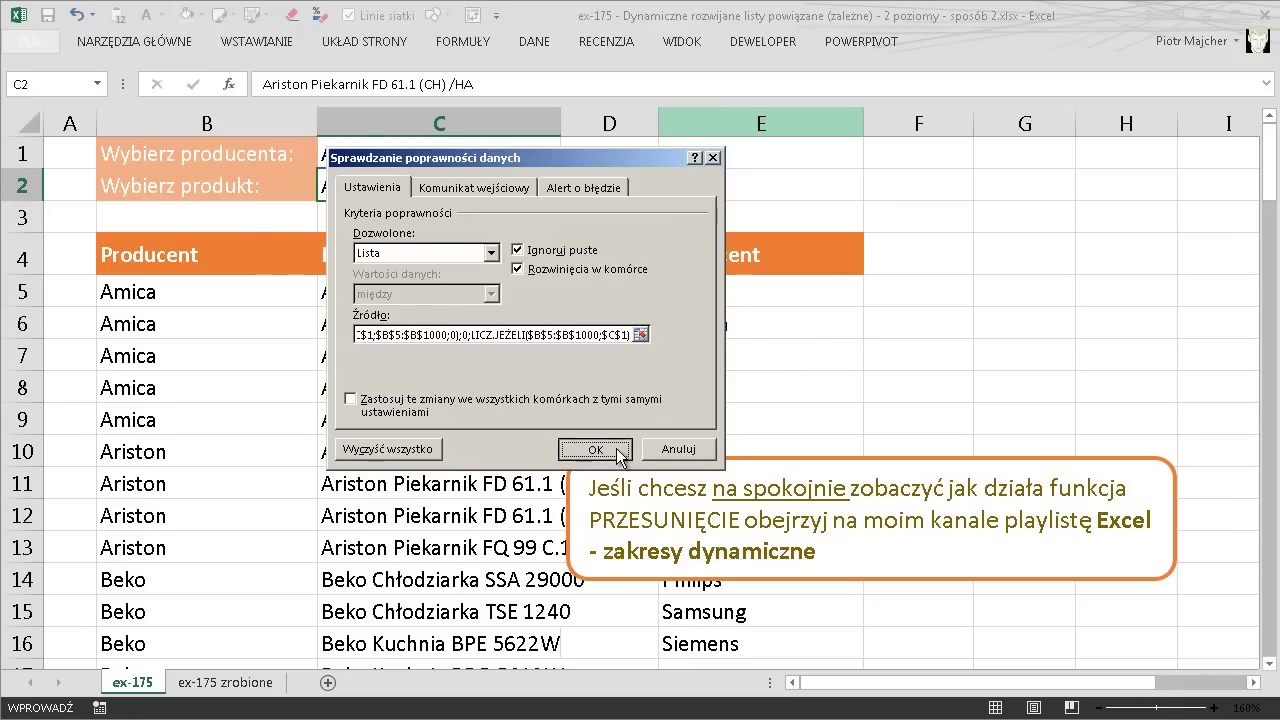
Choose Ariston Piekarnik FD 61.1 (ICE) /HA from C2's product list
{"action": "left_click", "coordinate": [570, 189]}
{"action": "left_click", "coordinate": [331, 255]}
{"action": "left_click", "coordinate": [397, 388]}
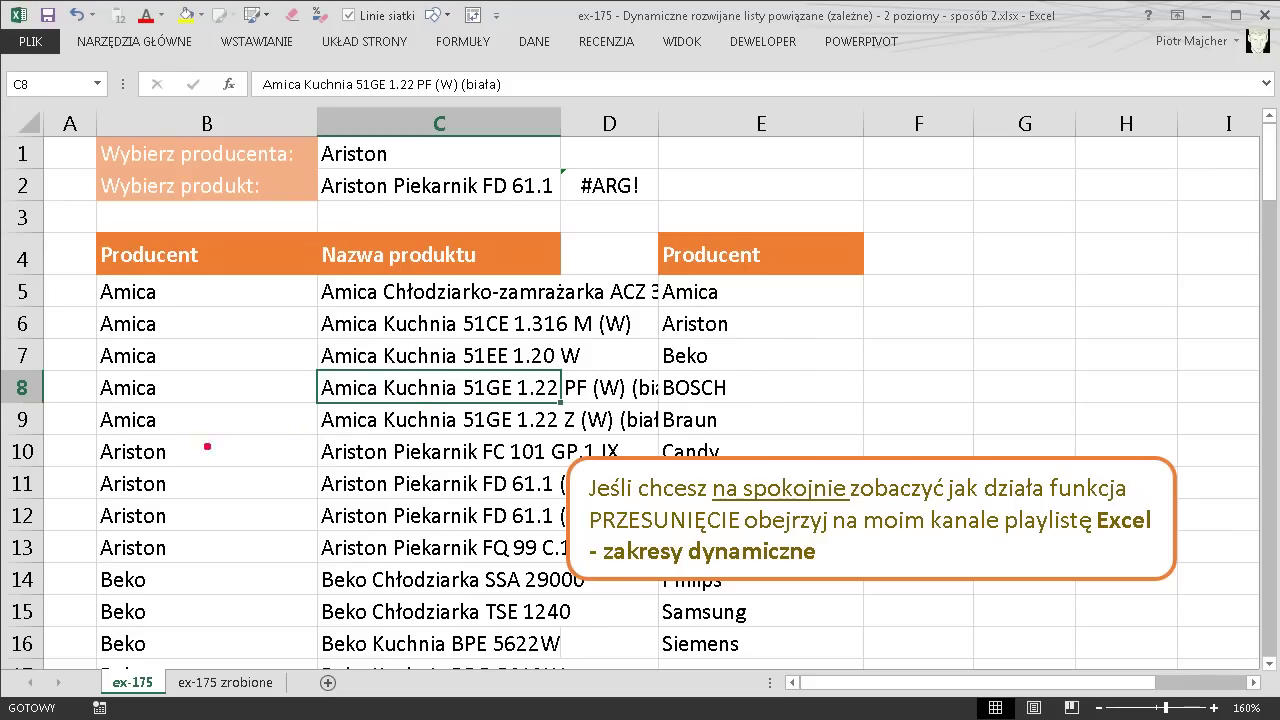
Point out the Ariston rows and products, then hide column E again
{"action": "left_click_drag", "start_coordinate": [184, 476], "coordinate": [157, 364]}
{"action": "left_click_drag", "start_coordinate": [387, 480], "coordinate": [487, 351]}
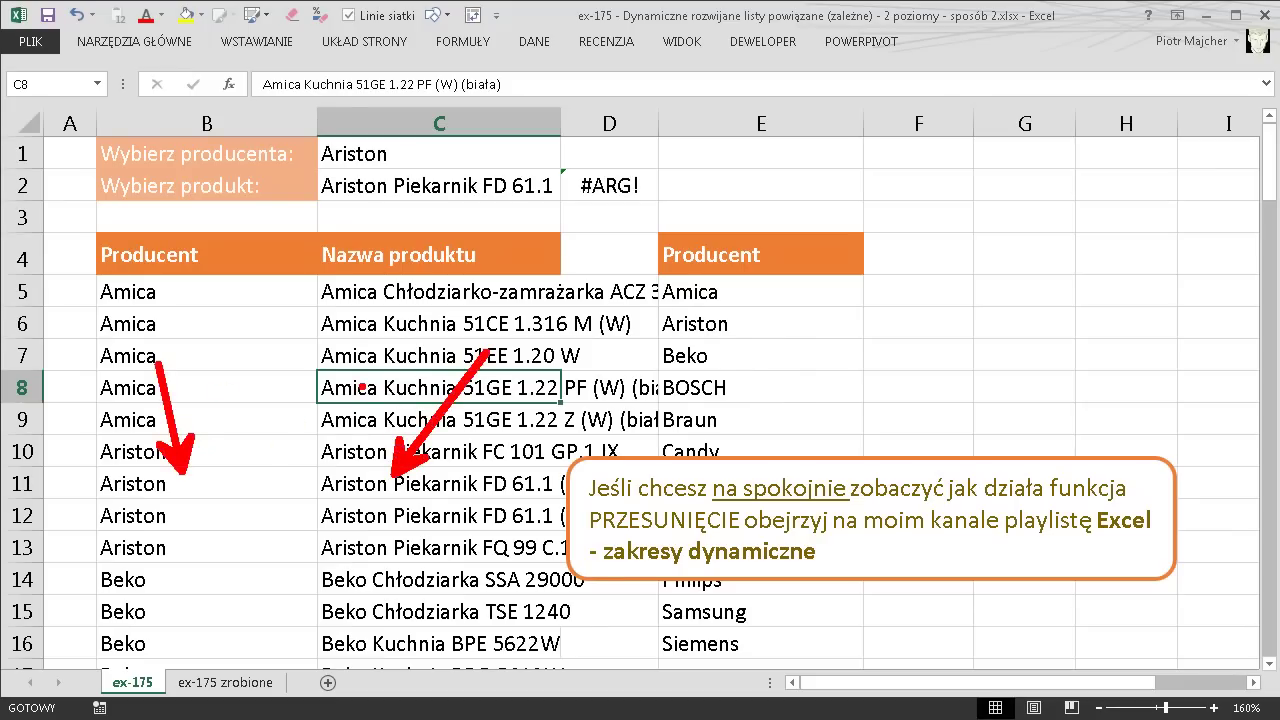
{"action": "key", "text": "Escape"}
{"action": "left_click", "coordinate": [808, 410]}
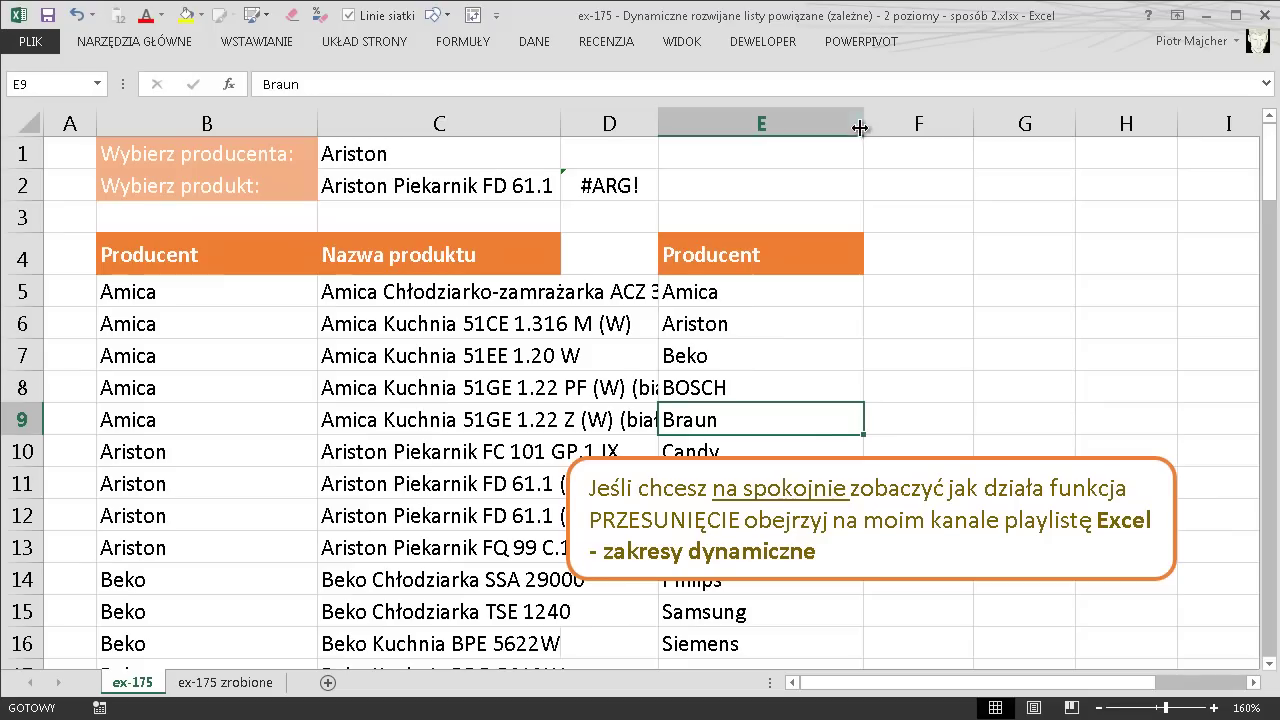
{"action": "left_click_drag", "start_coordinate": [860, 128], "coordinate": [651, 128]}
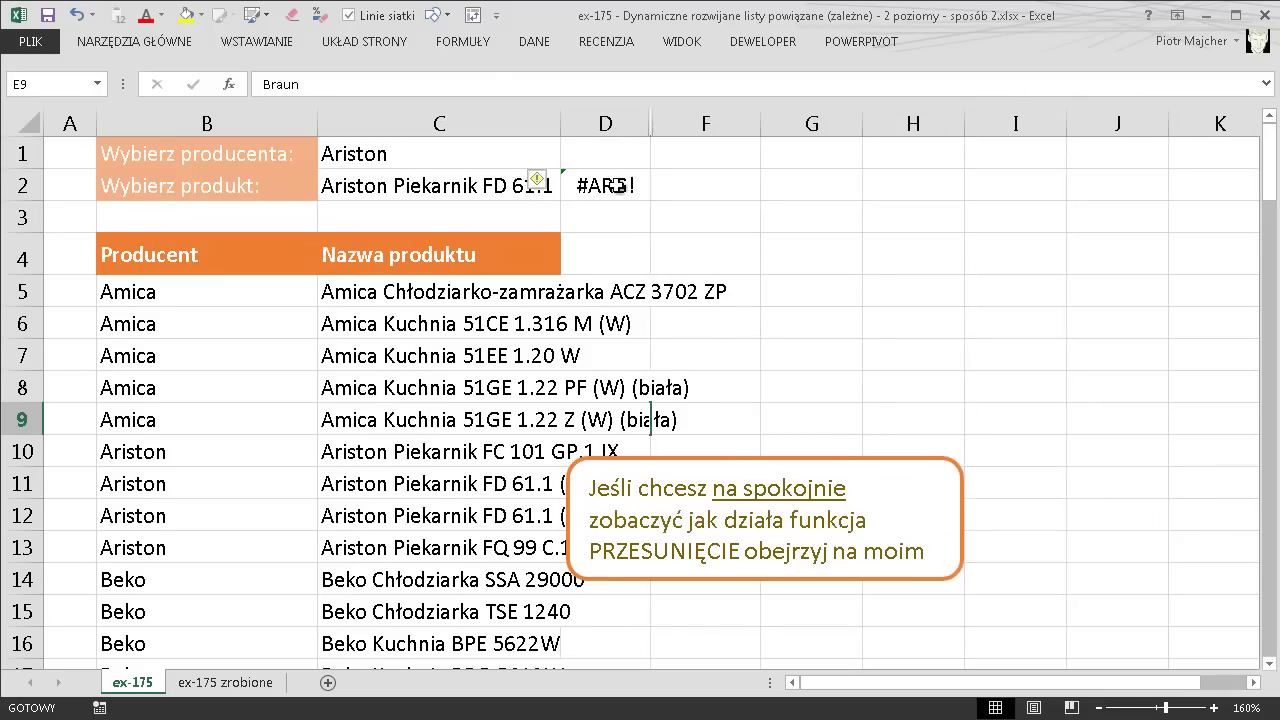
Delete the #ARG! helper formula from D2 and widen column C to fit product names
{"action": "left_click", "coordinate": [617, 186]}
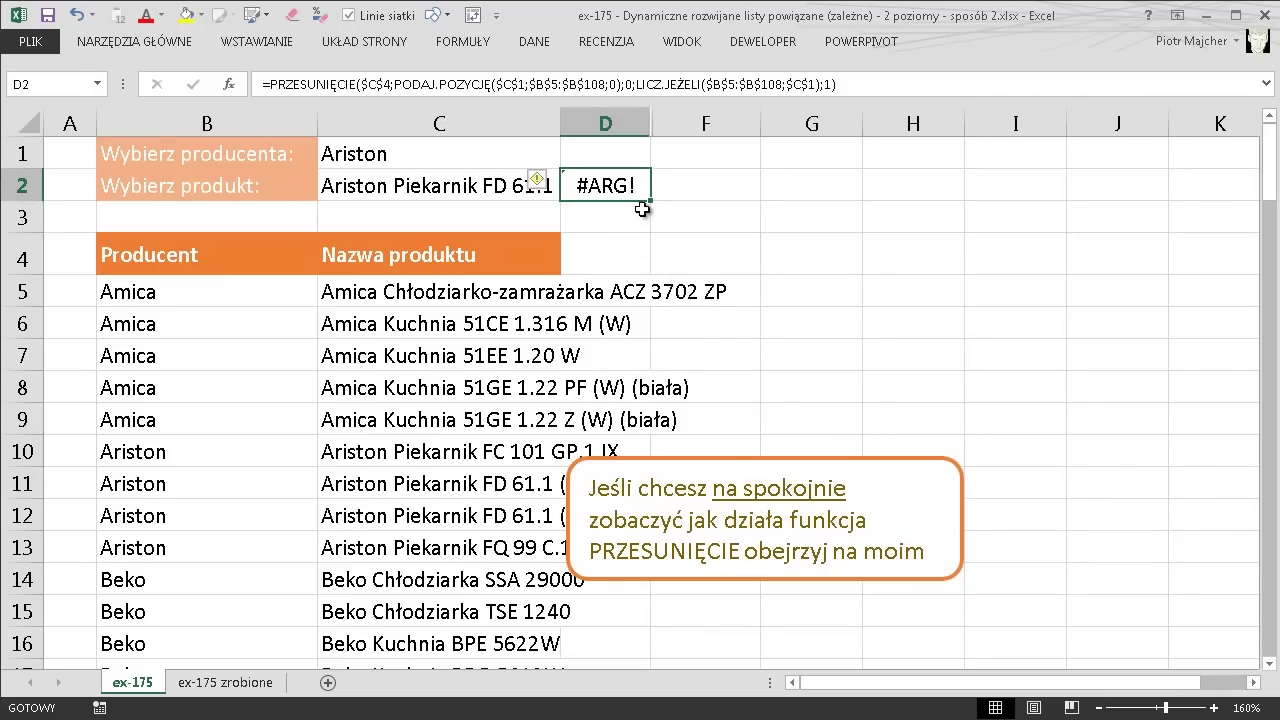
{"action": "key", "text": "Delete"}
{"action": "left_click", "coordinate": [522, 209]}
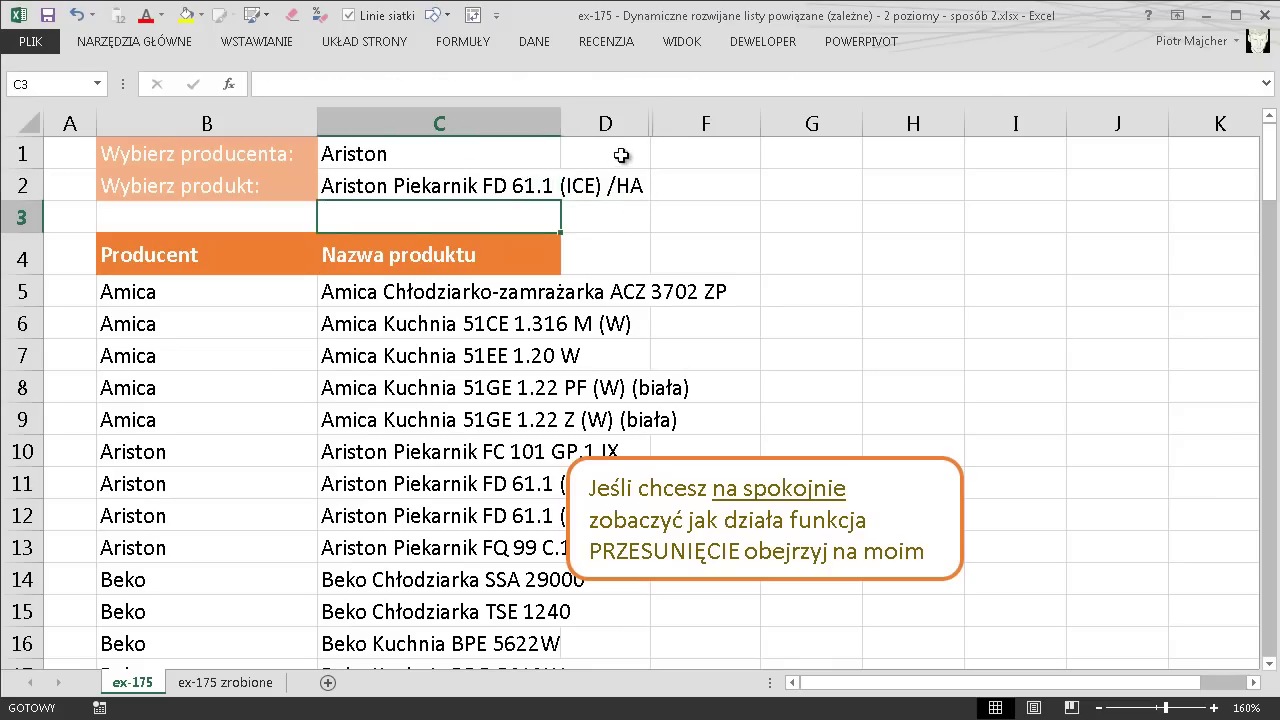
{"action": "left_click_drag", "start_coordinate": [561, 123], "coordinate": [704, 114]}
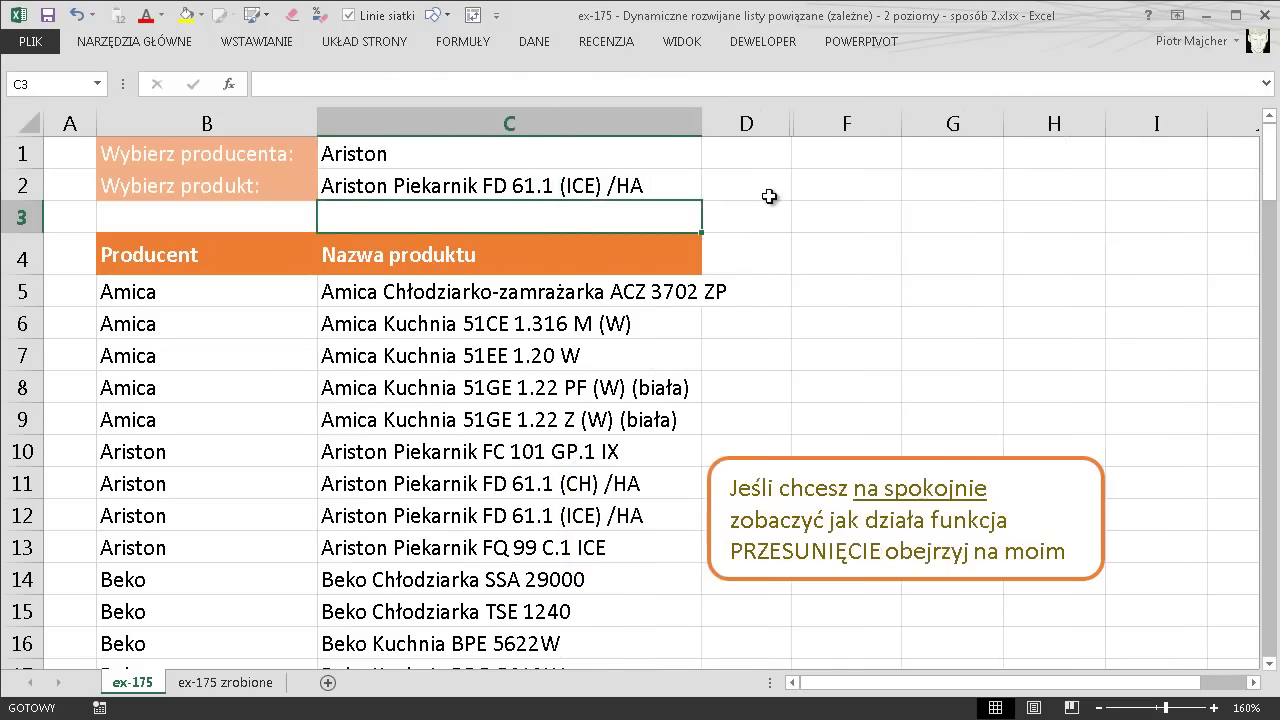